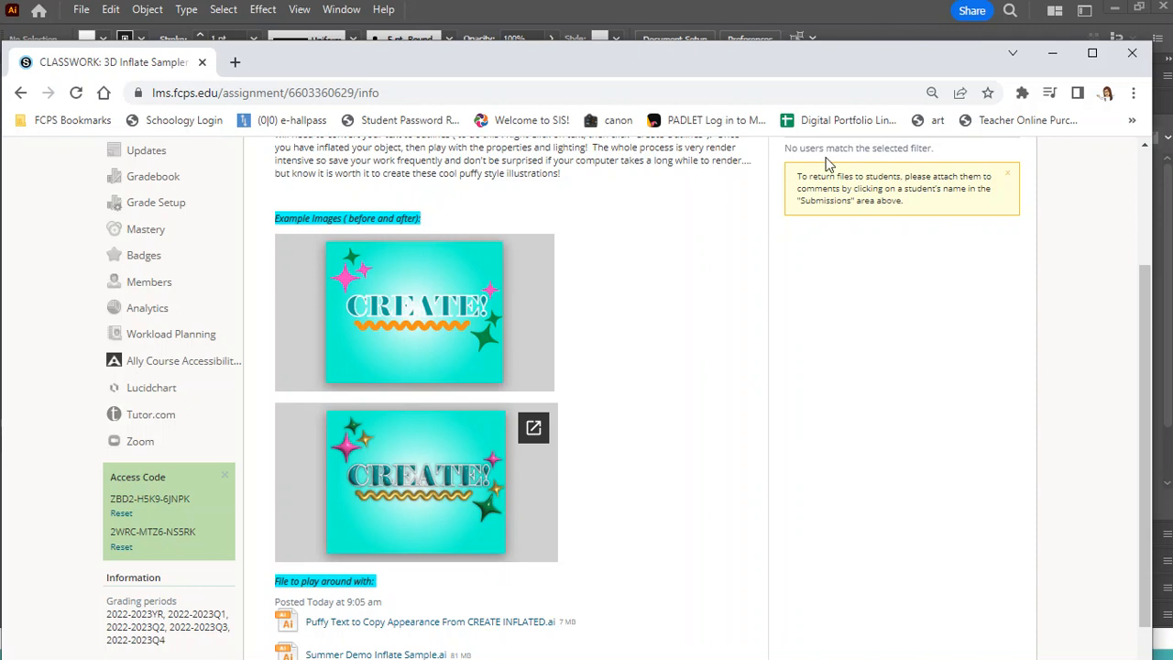
Switch from the browser to Illustrator and float its window at a reduced size on the desktop
left_click(1052, 53)
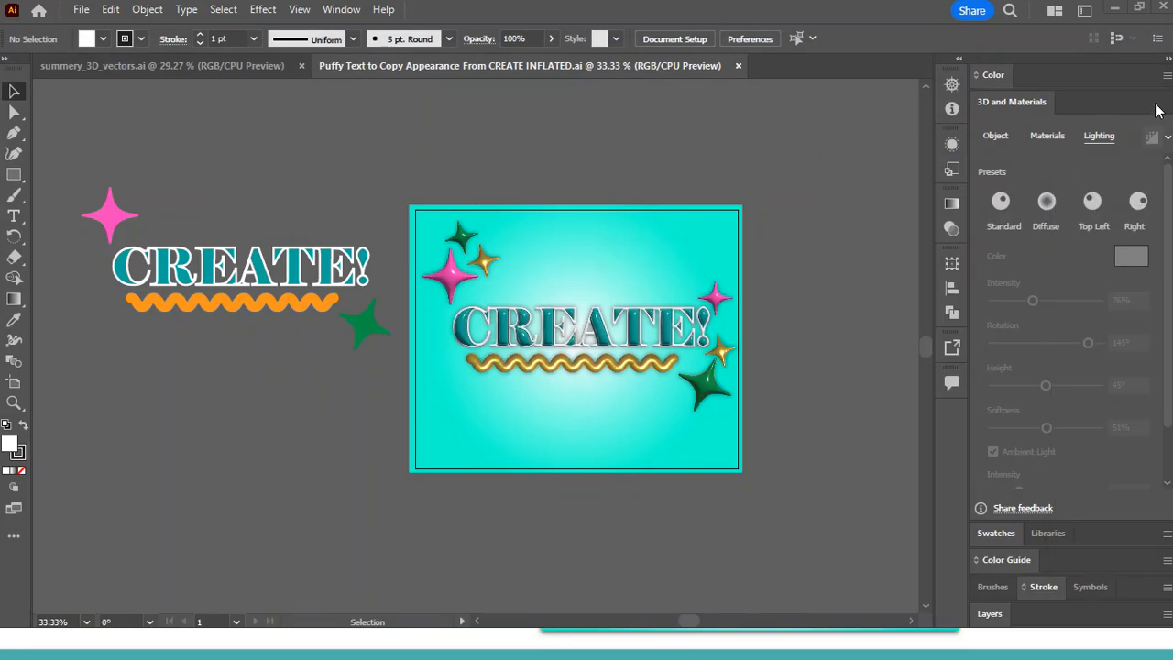
double_click(909, 8)
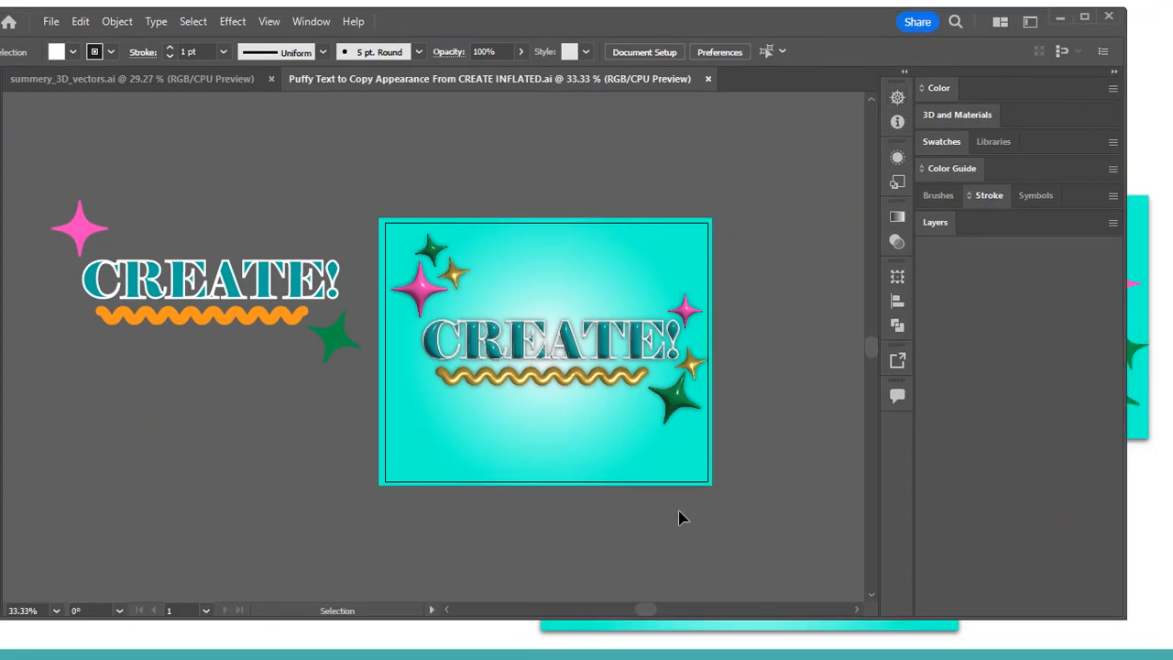
left_click_drag(769, 18, 819, 12)
Move the inflated CREATE! text, squiggle and stars off the artboard onto the empty canvas at its right
key("ctrl+plus")
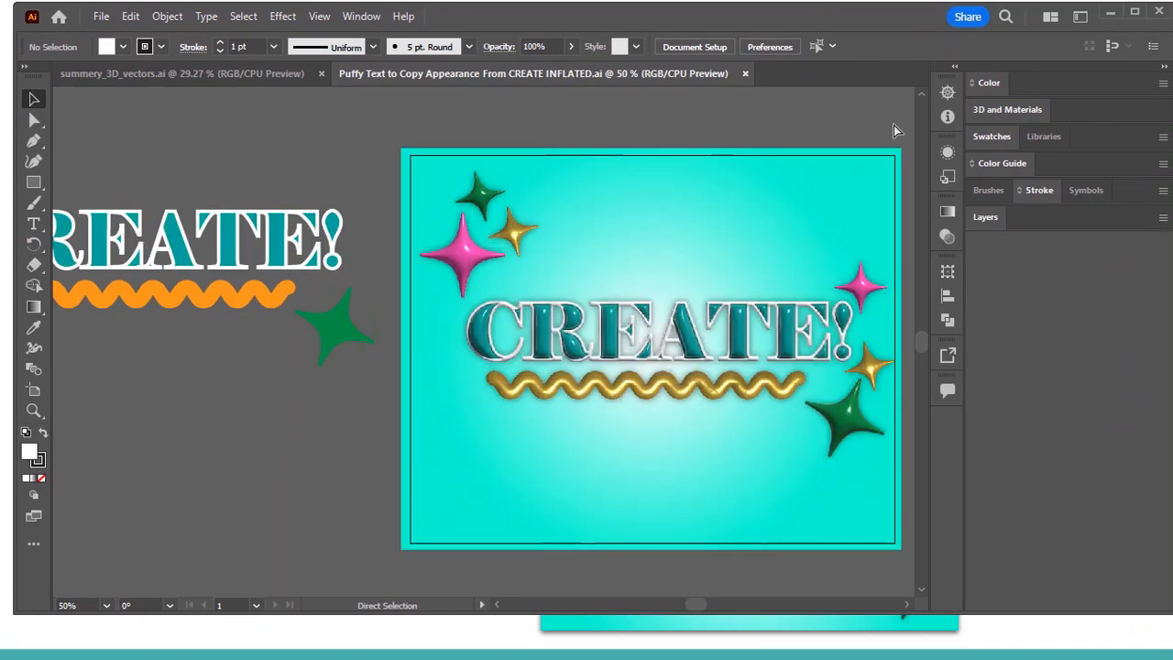
key("ctrl+plus")
key("ctrl+minus")
key("ctrl+minus")
key("space")
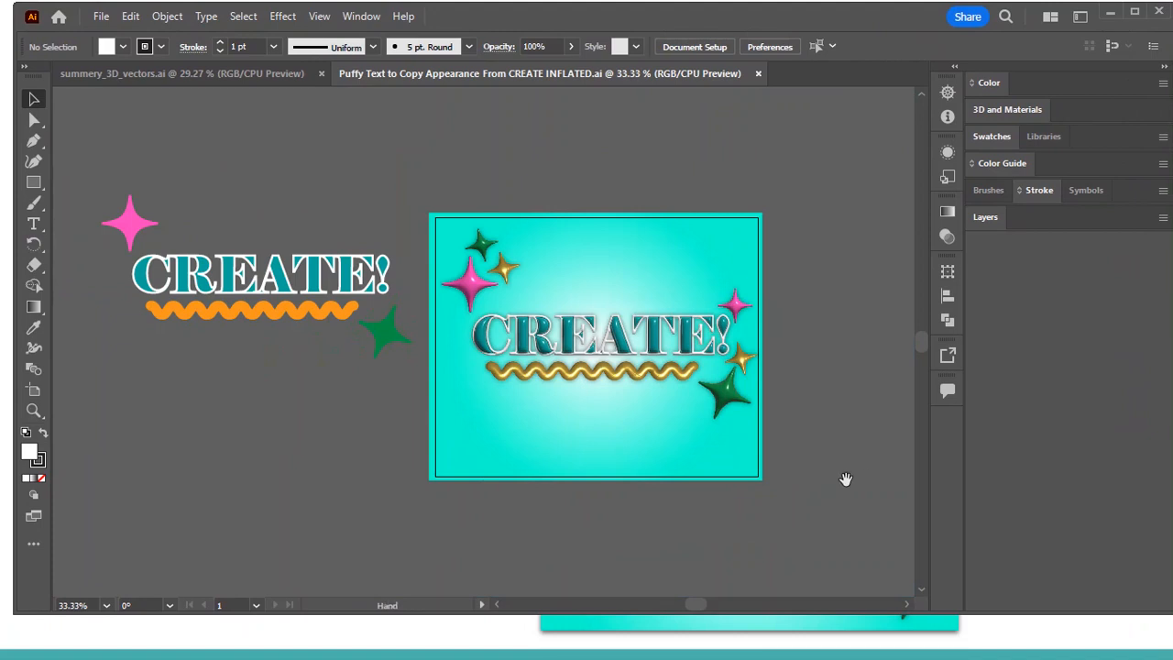
left_click_drag(604, 357, 538, 347)
left_click_drag(568, 289, 694, 452)
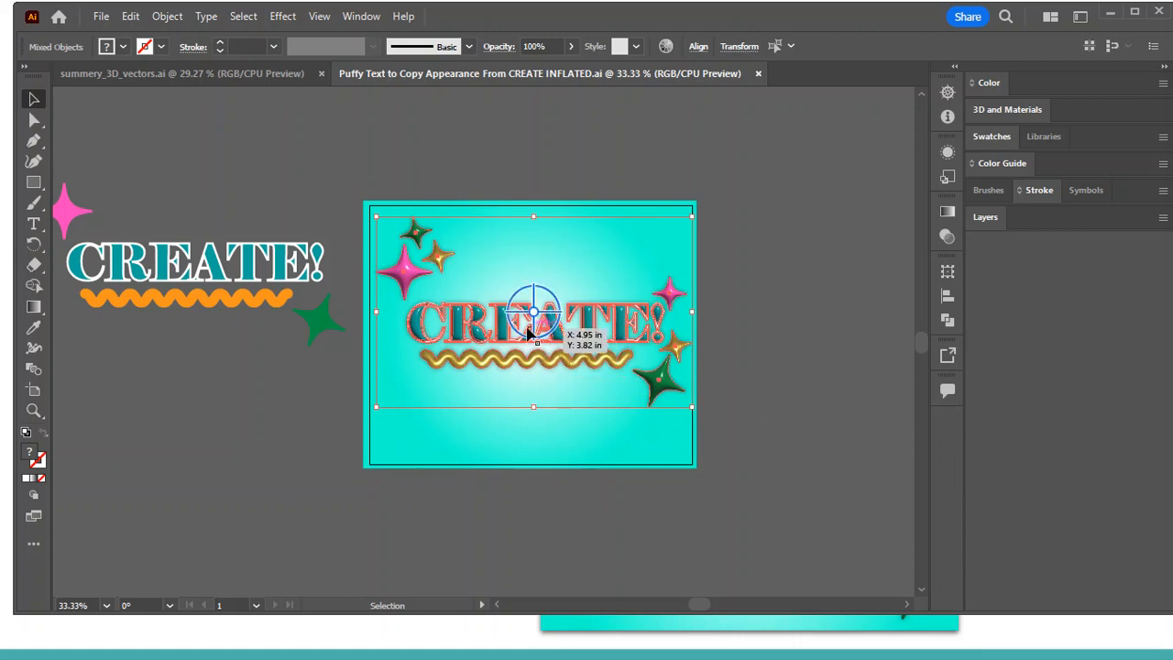
left_click_drag(550, 339, 860, 369)
left_click(854, 499)
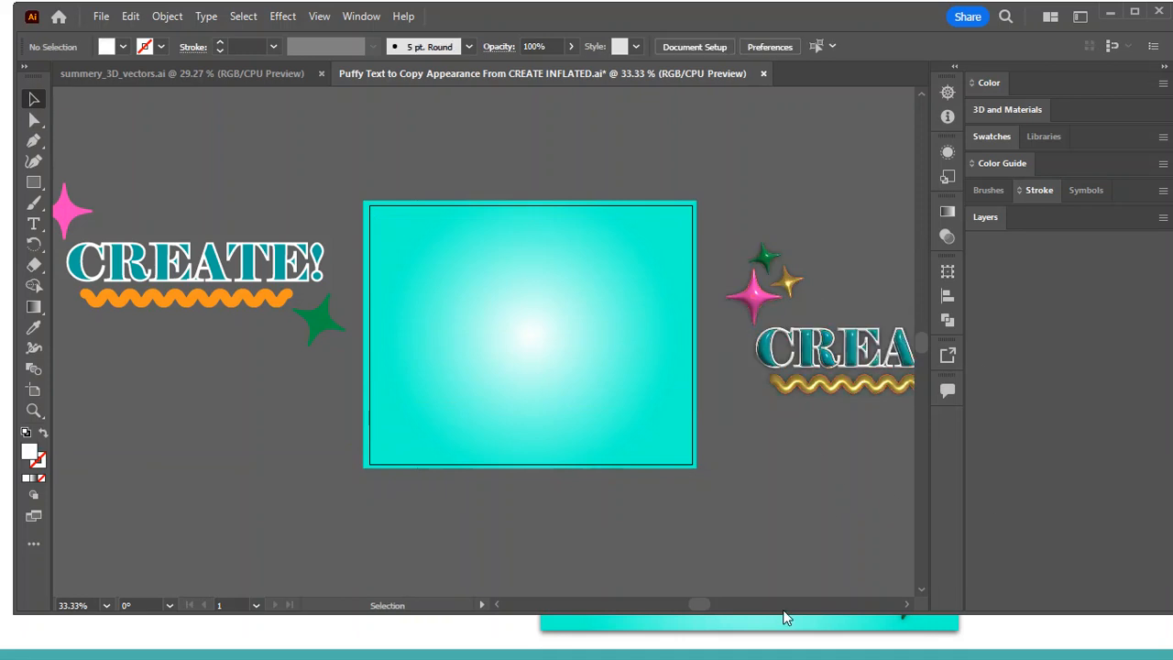
left_click_drag(269, 452, 409, 497)
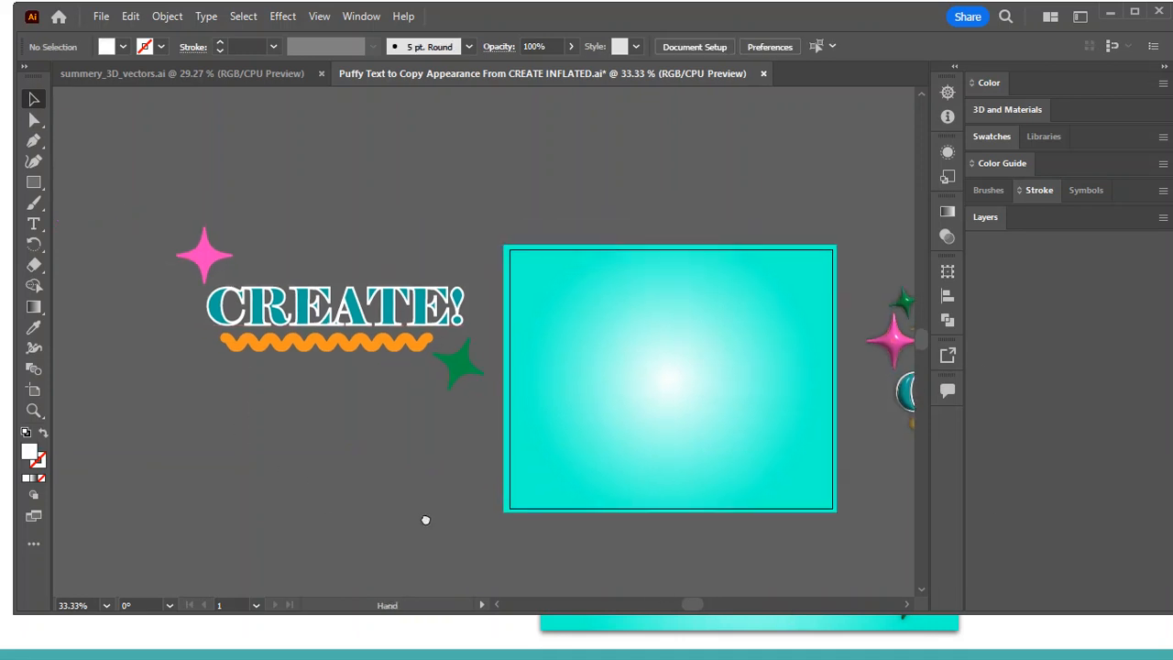
left_click(208, 266)
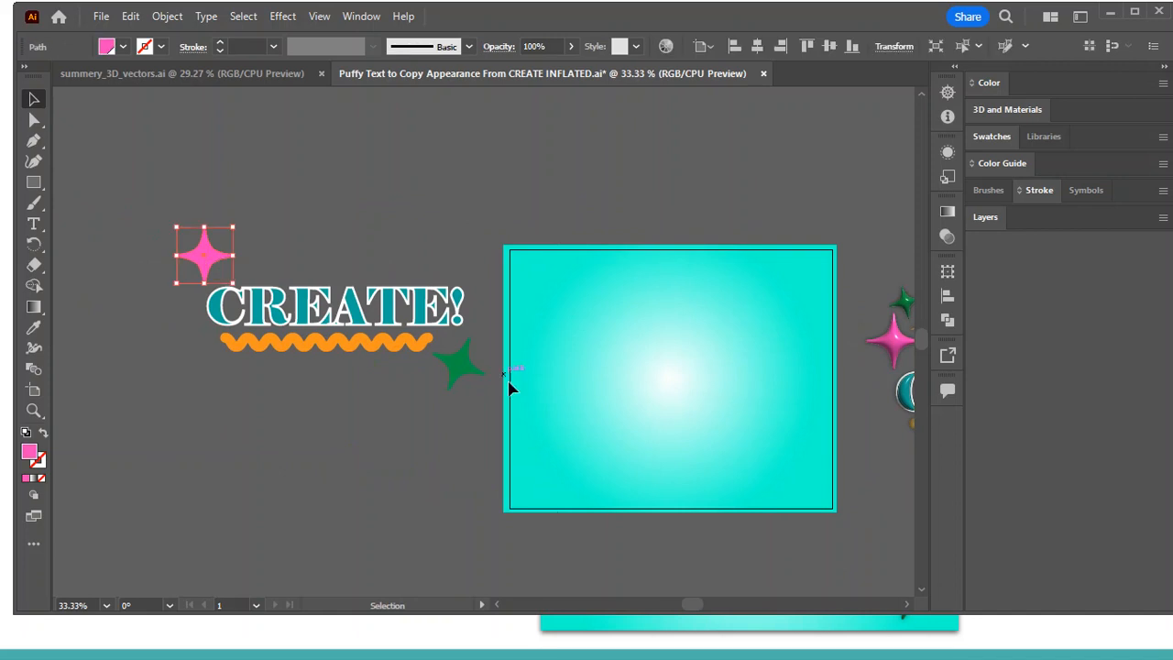
left_click_drag(136, 197, 491, 427)
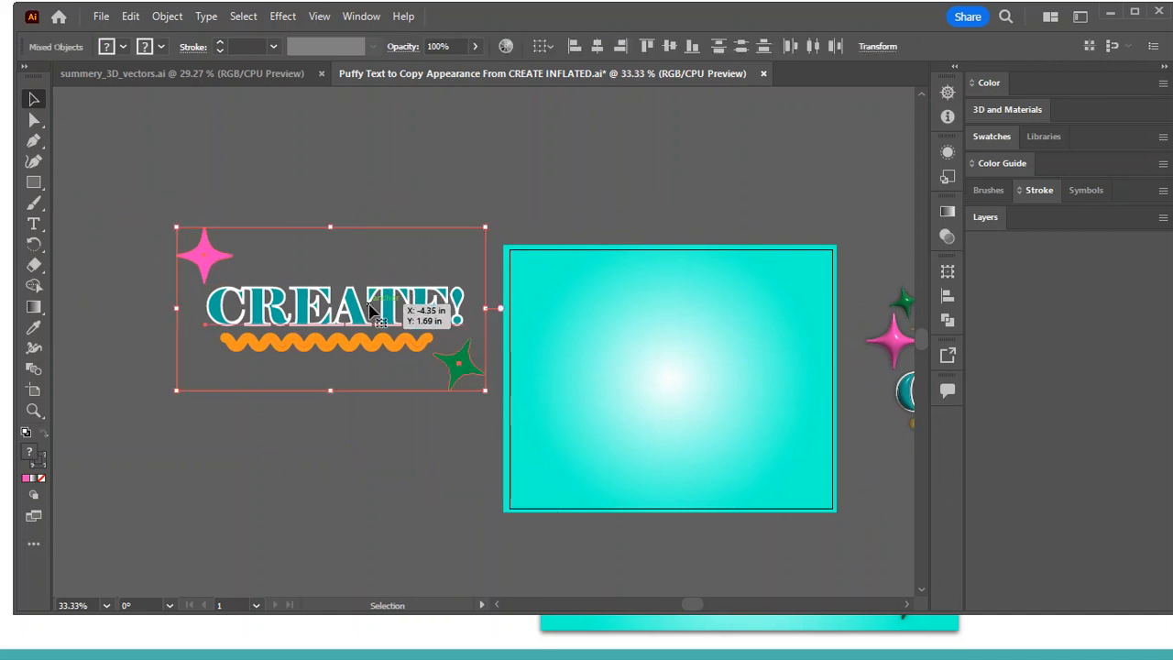
left_click(379, 401)
Try the Myriad Pro font on the flat CREATE! text and return it to Elephant
left_click(312, 307)
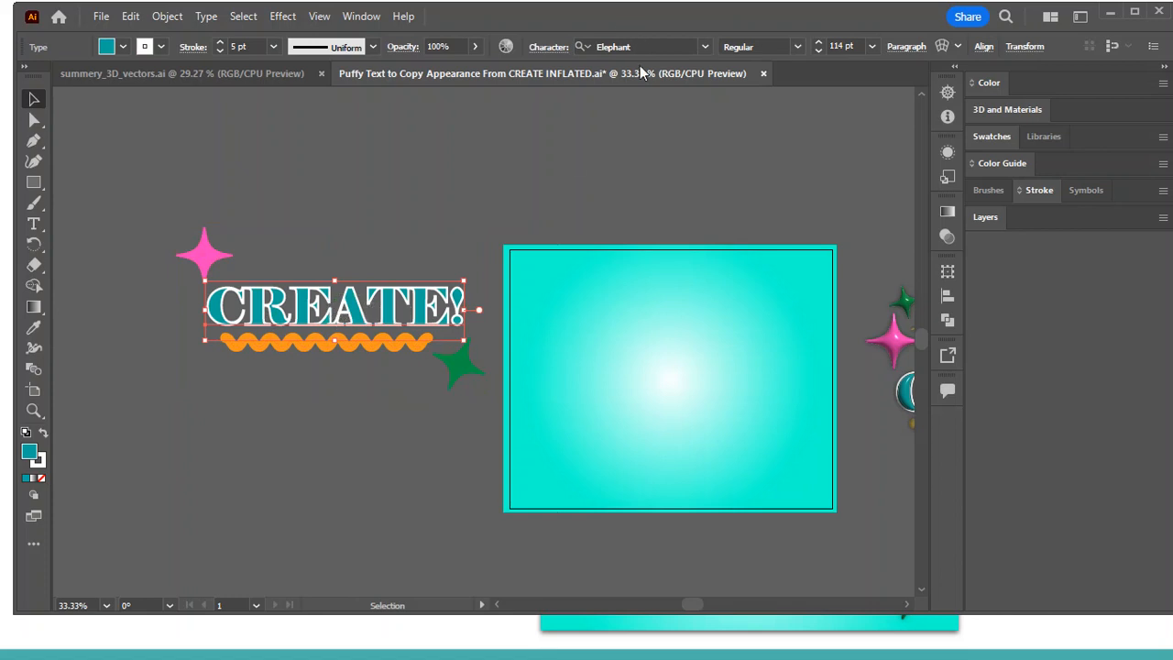
key("ctrl+plus")
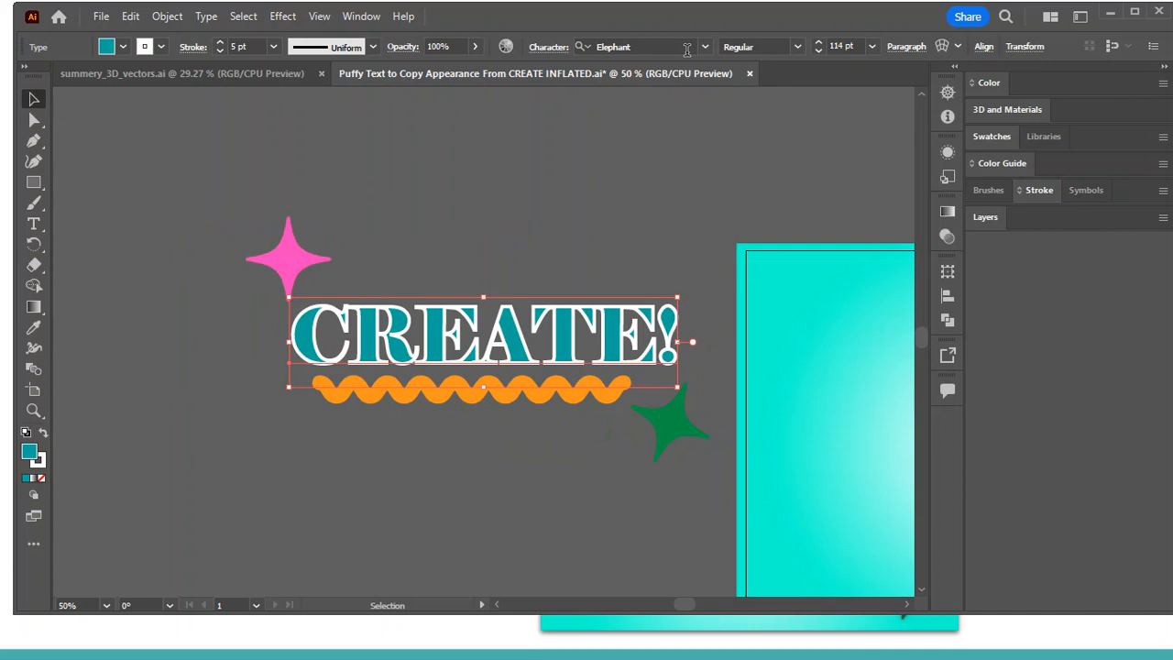
left_click(705, 46)
left_click(669, 136)
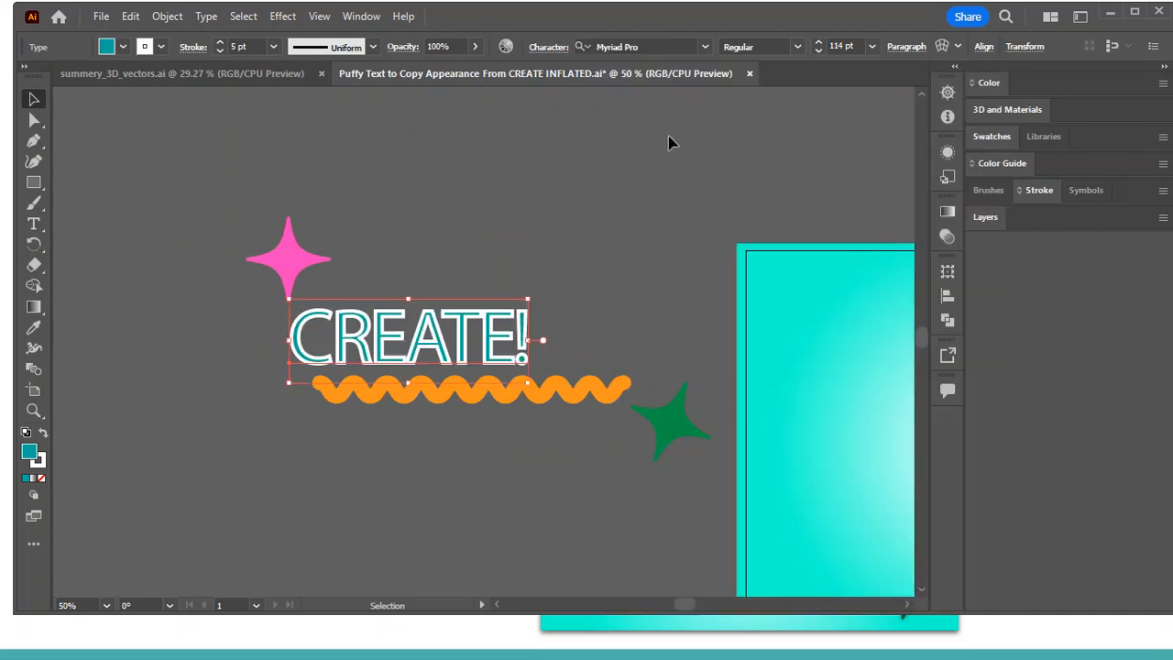
left_click(705, 46)
left_click(680, 161)
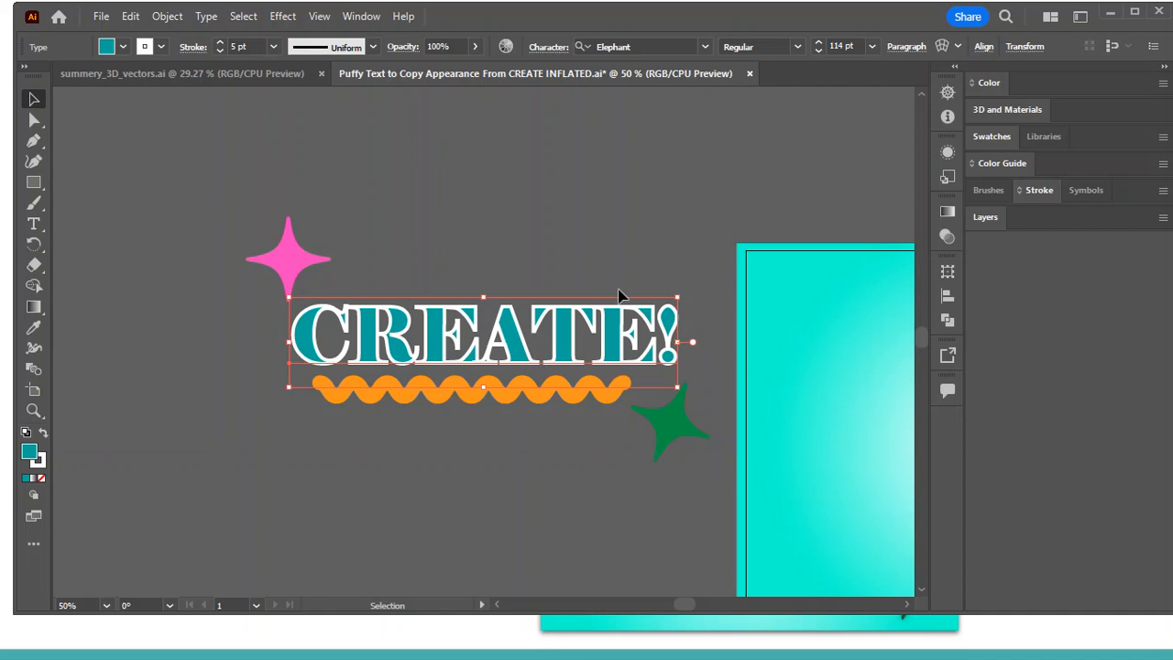
left_click(594, 211)
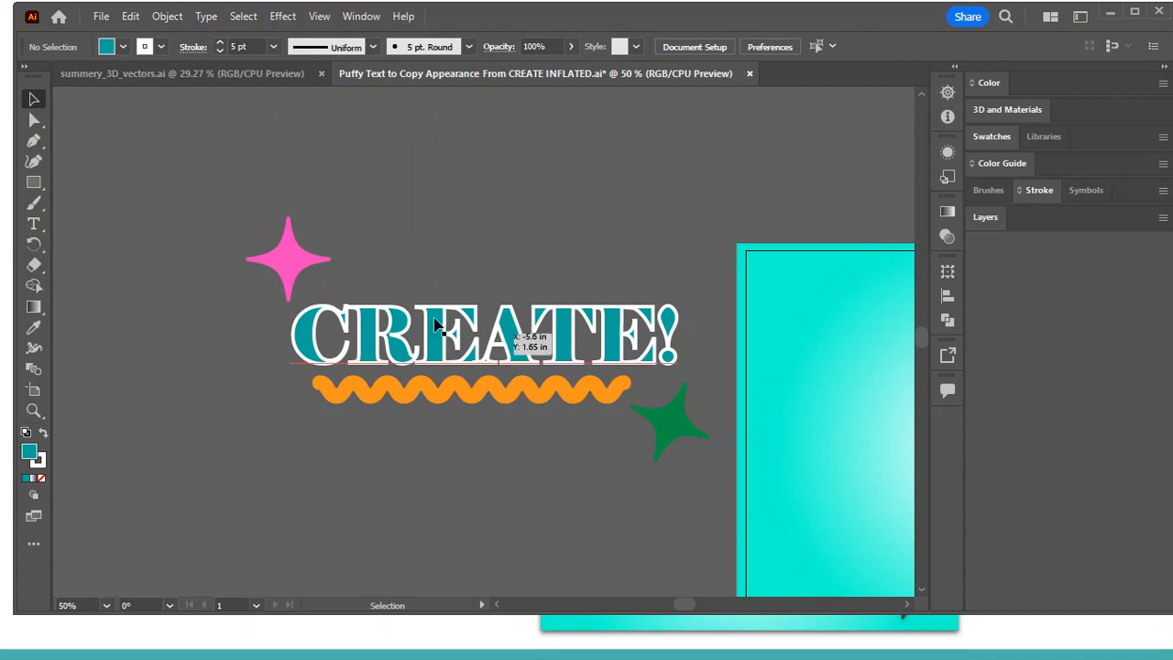
Duplicate the flat CREATE! text, orange squiggle and two stars, placing the copy to the left of the original
mouse_move(235, 209)
left_mouse_down()
mouse_move(693, 419)
mouse_move(724, 500)
left_mouse_up()
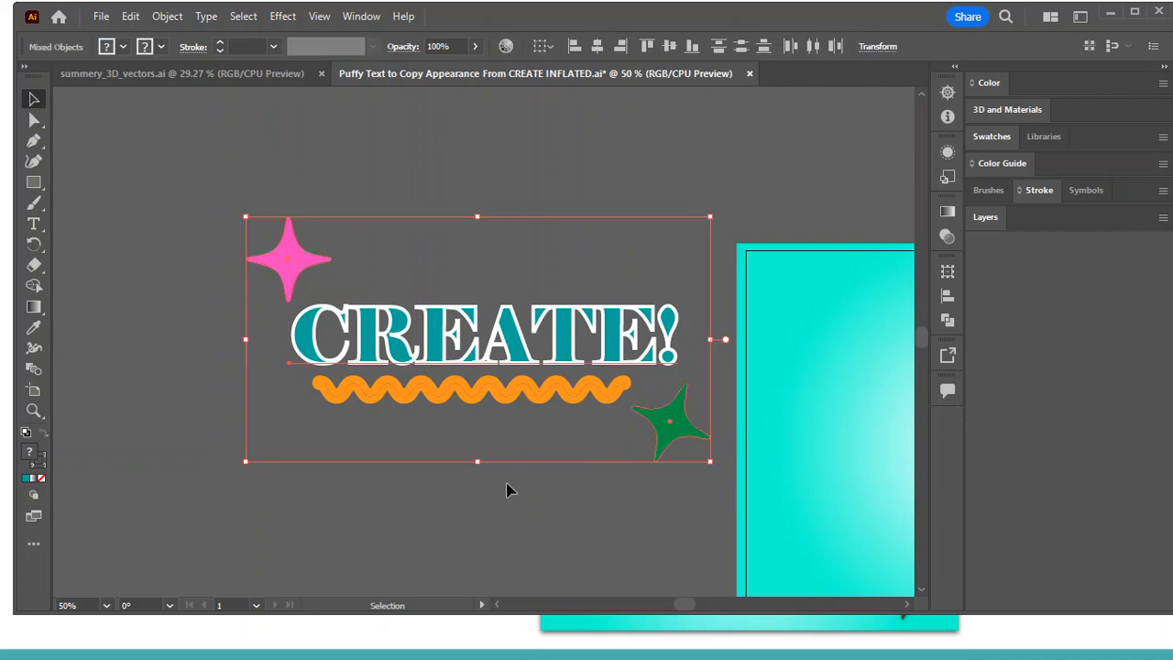
left_click_drag(526, 524, 672, 505)
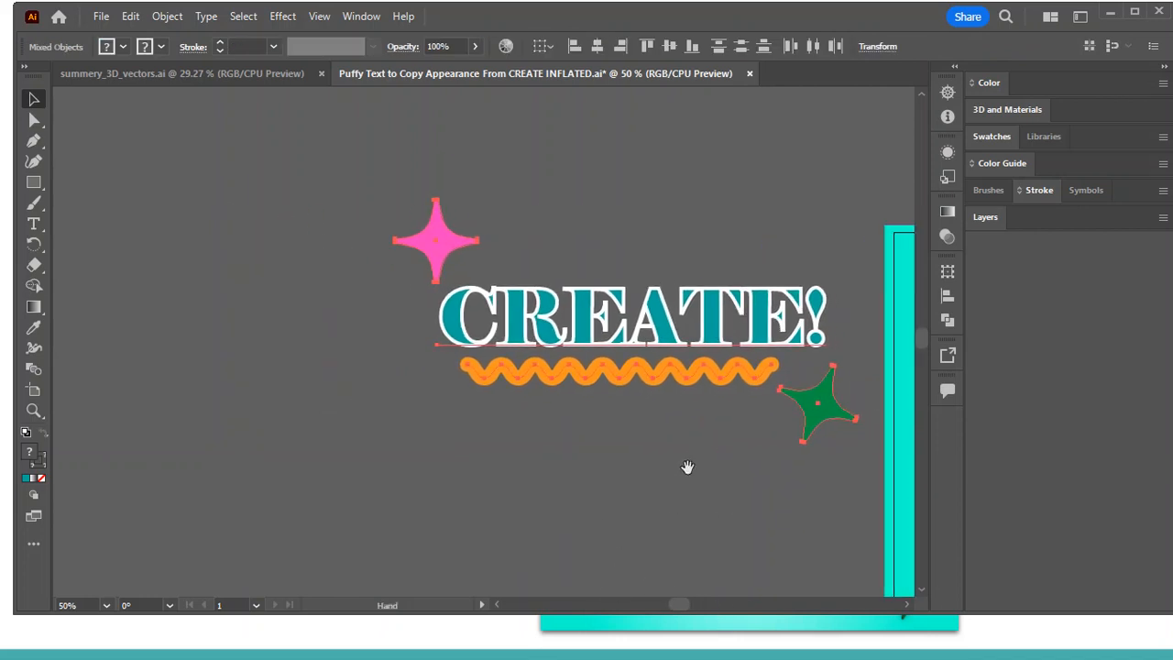
left_click_drag(653, 348, 127, 301)
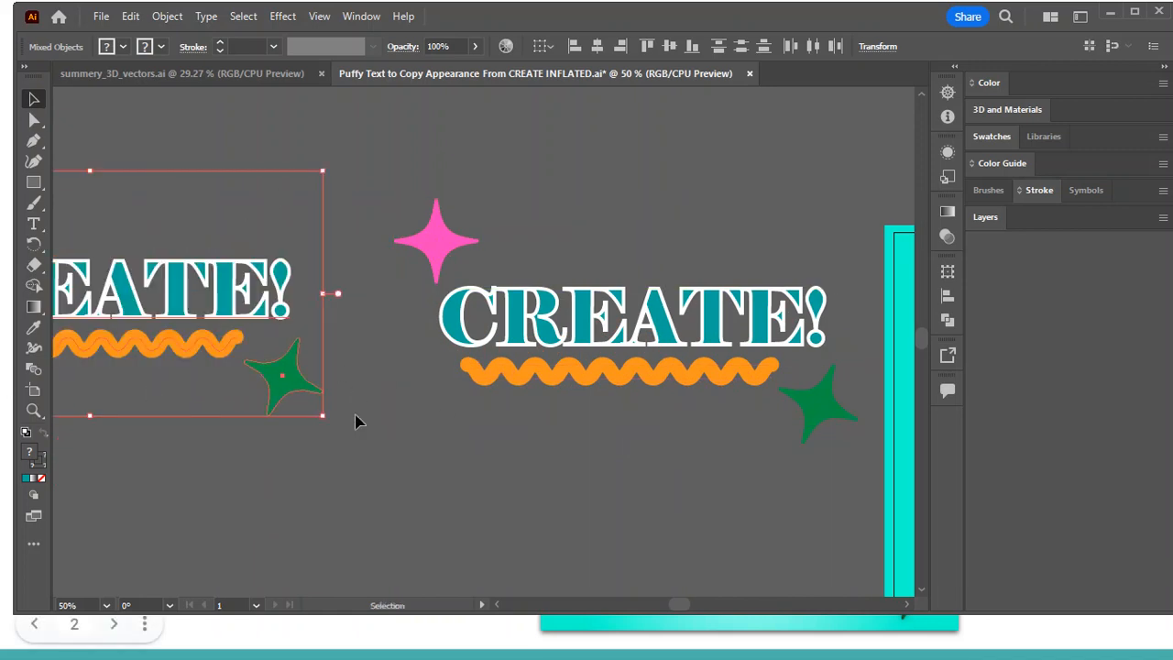
left_click(653, 543)
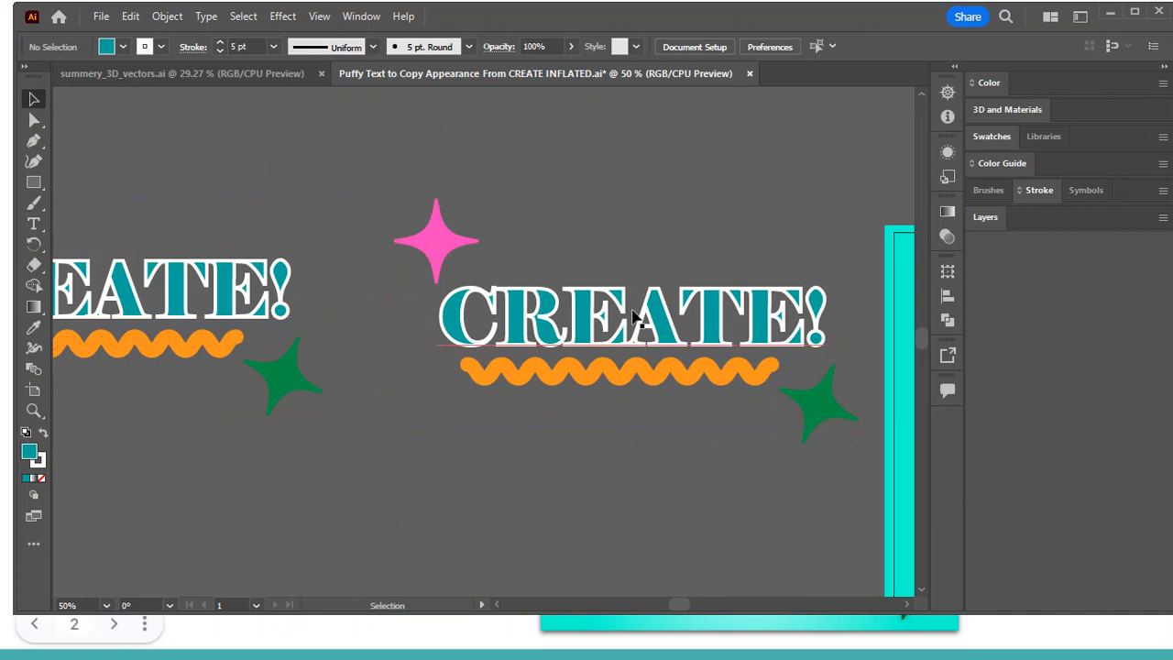
Fill the original flat CREATE! text beside the artboard with the dark blue swatch C=100 M=95 Y=5 K=0
left_click(633, 314)
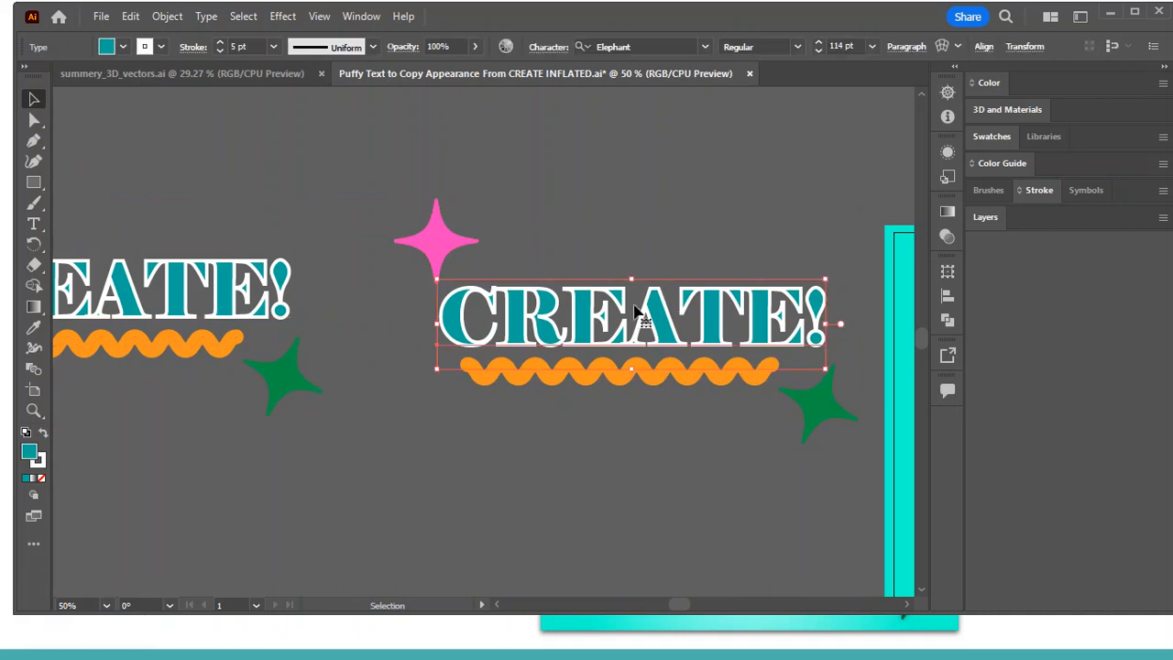
left_click(124, 46)
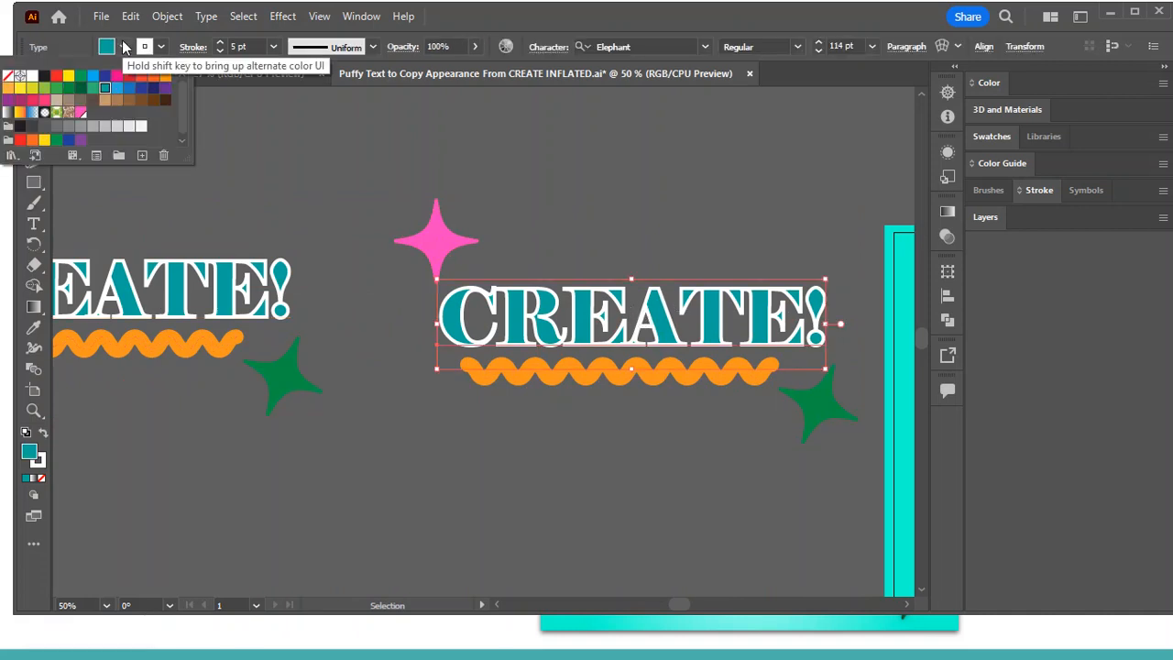
left_click(141, 89)
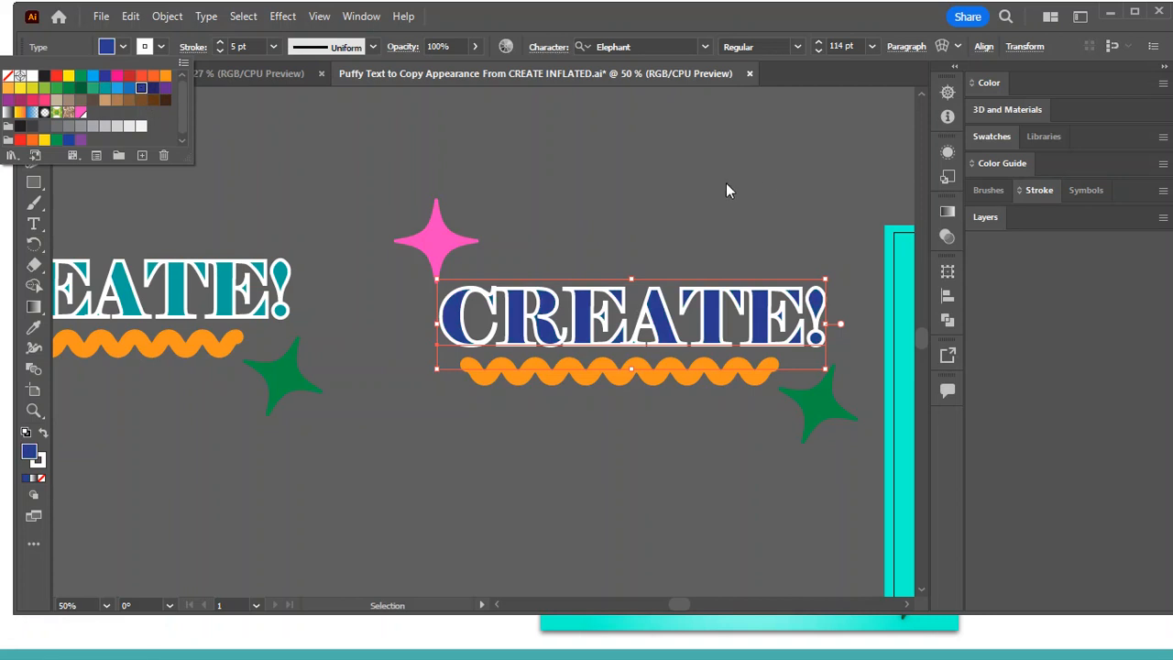
left_click(794, 568)
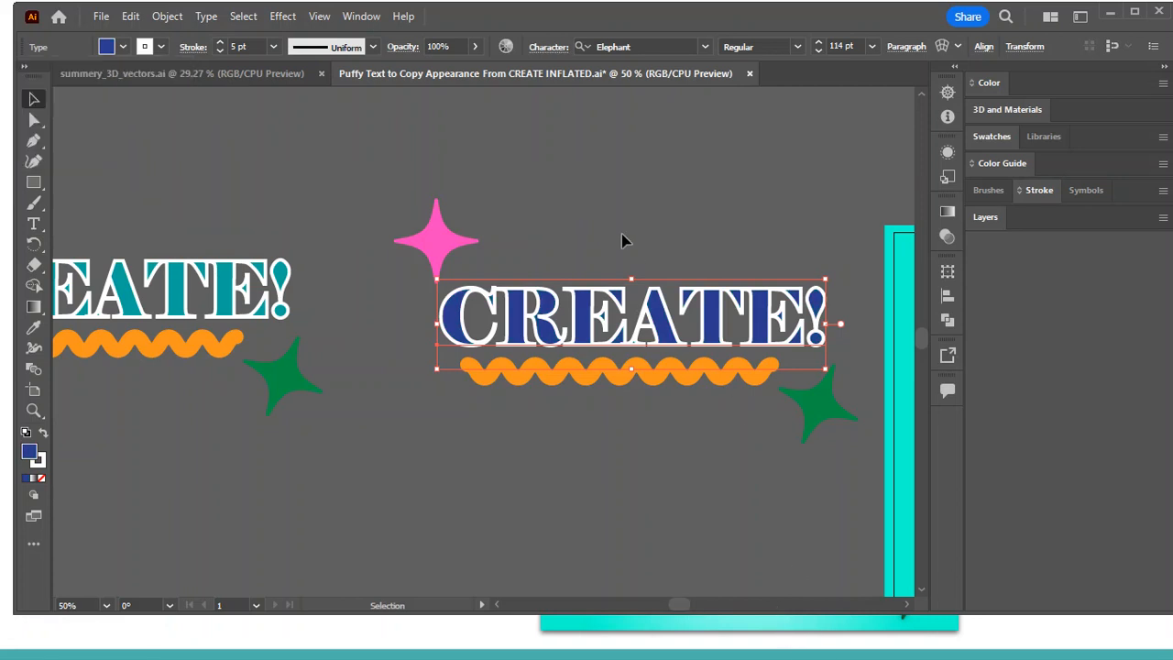
left_click(697, 512)
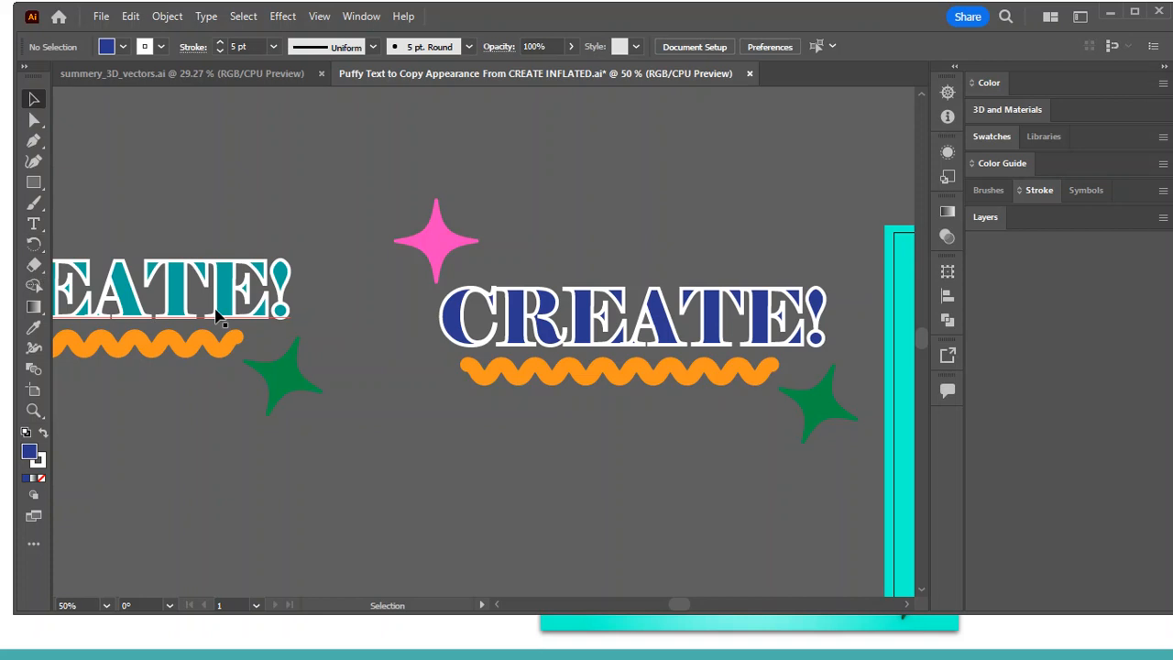
Fill the duplicated CREATE! text with the same dark blue swatch, C=100 M=95 Y=5 K=0
left_click(272, 310)
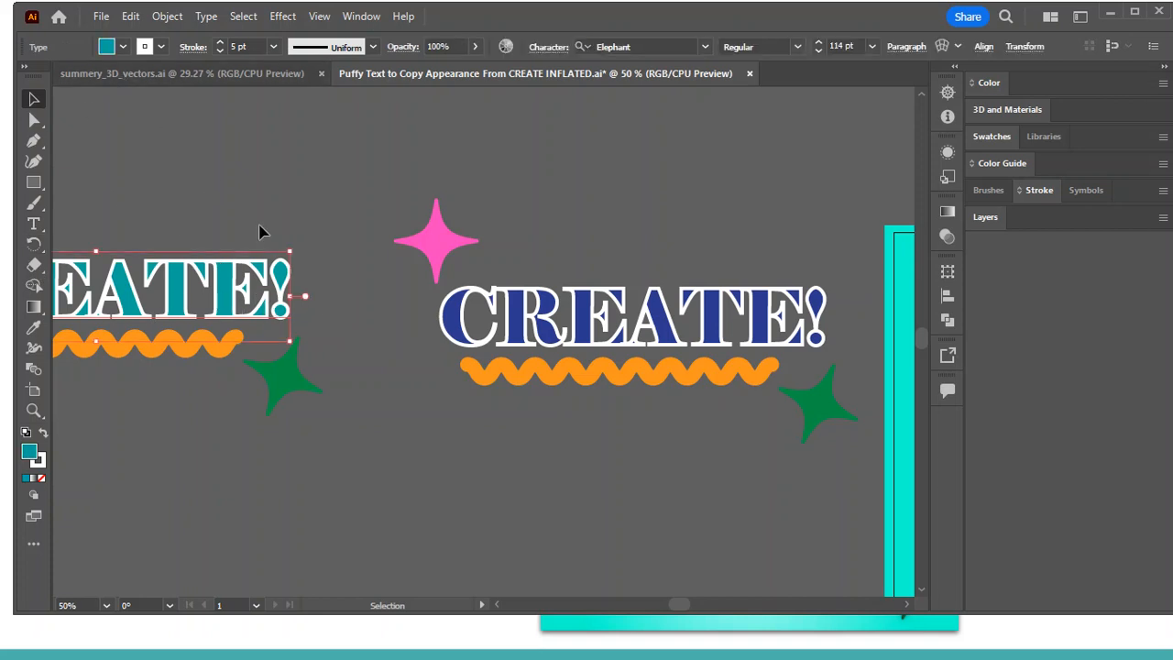
left_click(122, 47)
left_click(142, 92)
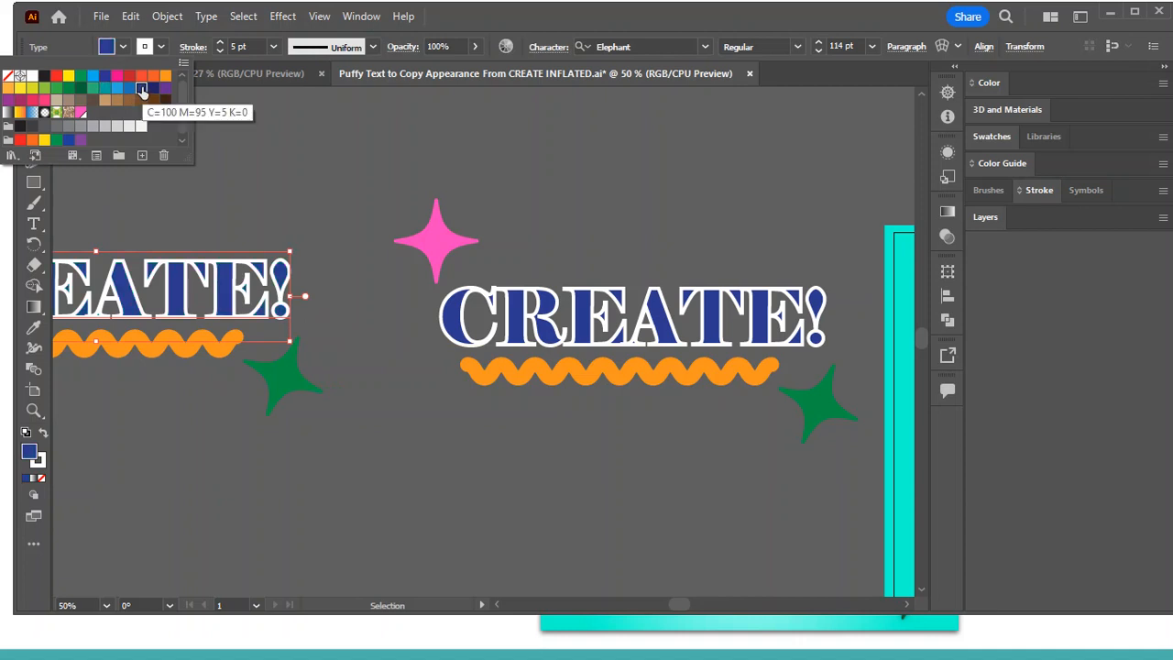
Convert the original blue CREATE! text beside the artboard to outlines
left_click(614, 341)
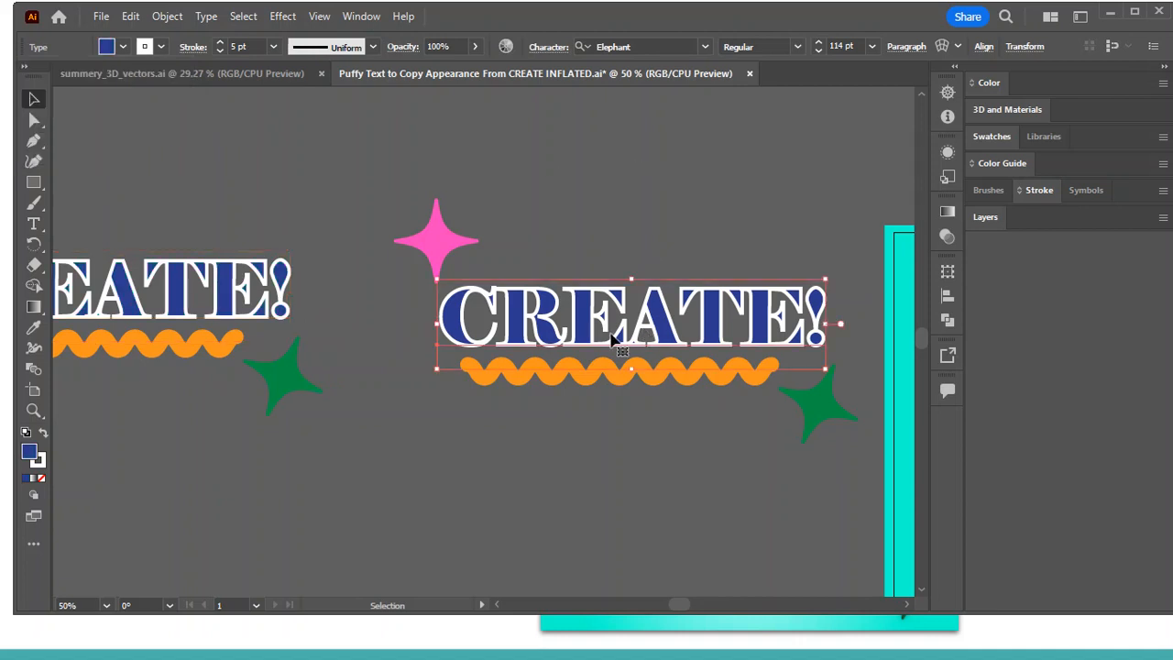
right_click(613, 336)
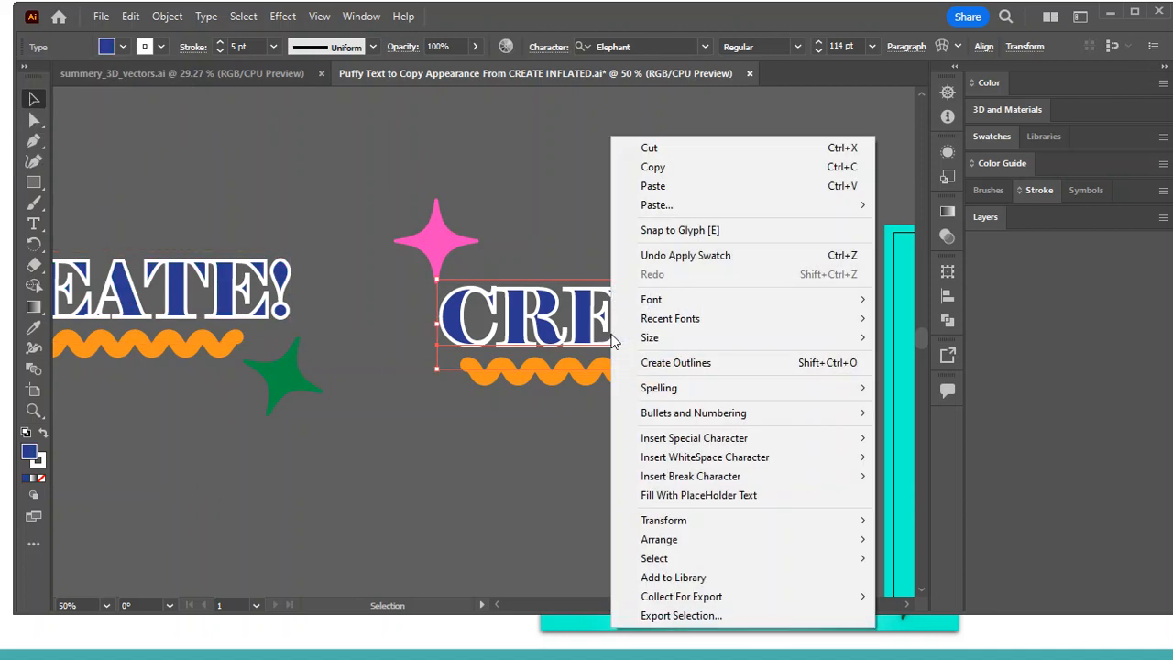
left_click(721, 366)
left_click(705, 260)
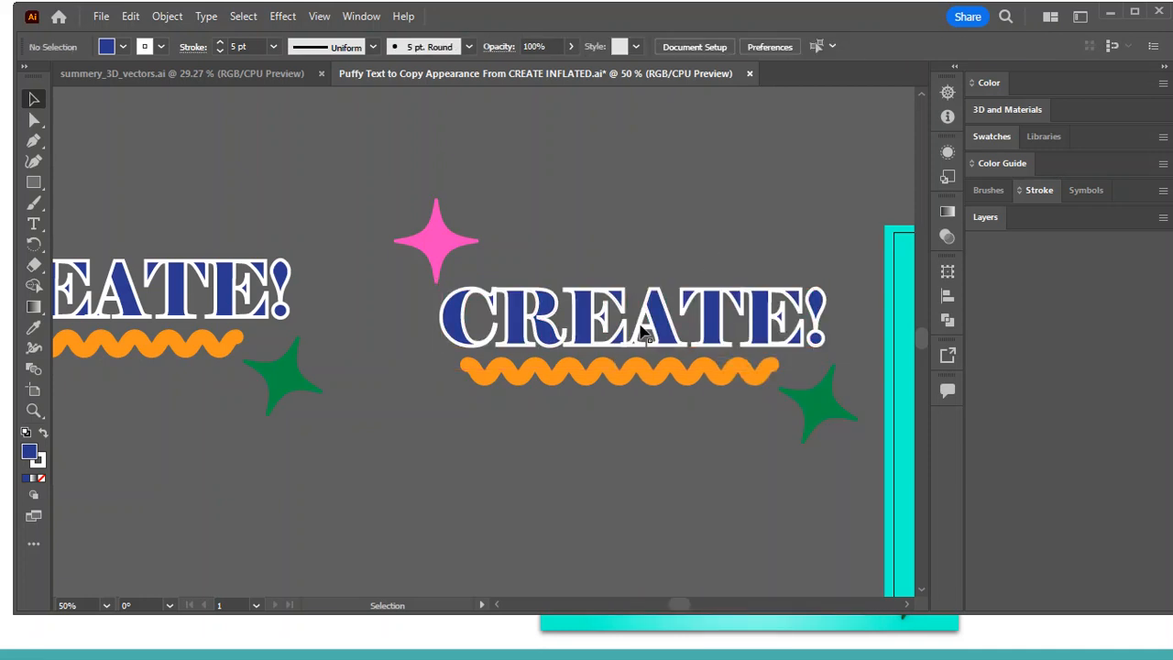
Apply Outline Stroke to the outlined CREATE! lettering, converting its white 5 pt stroke into filled shapes
left_click(450, 321)
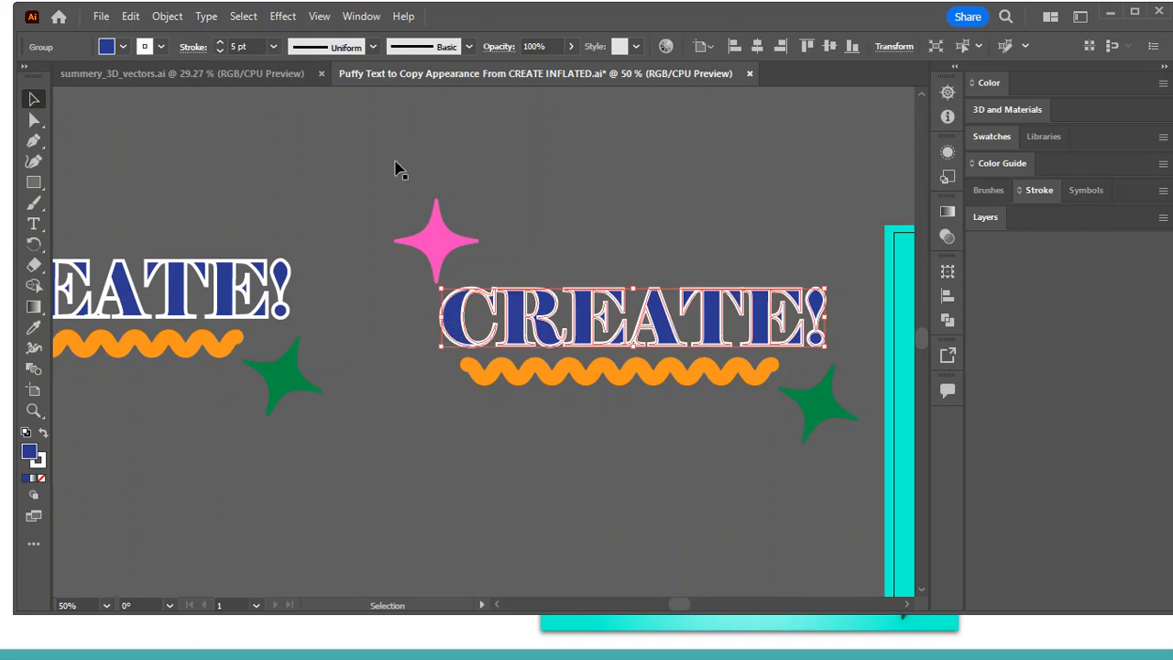
left_click(158, 16)
left_click(157, 17)
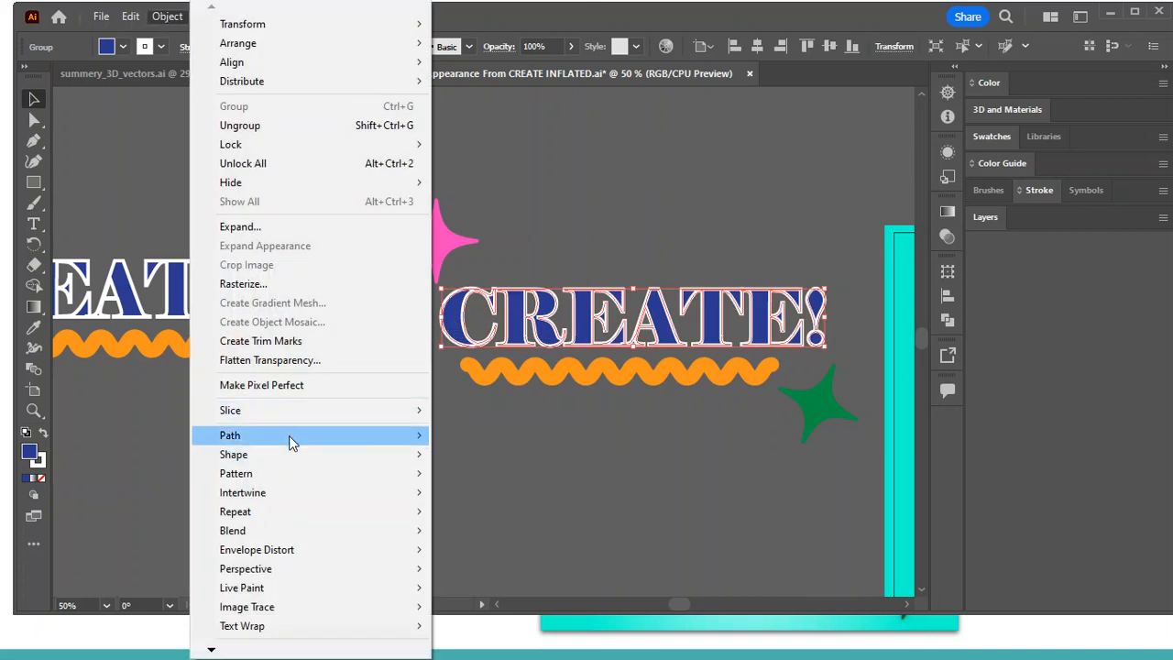
mouse_move(289, 435)
left_click(538, 482)
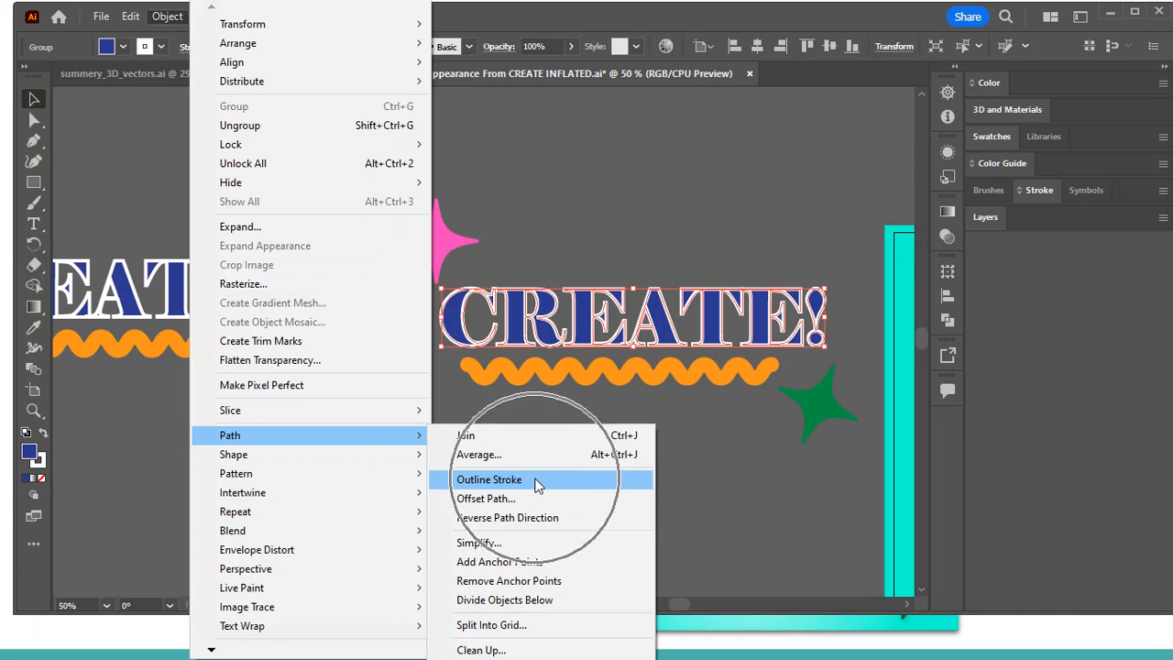
left_click(537, 486)
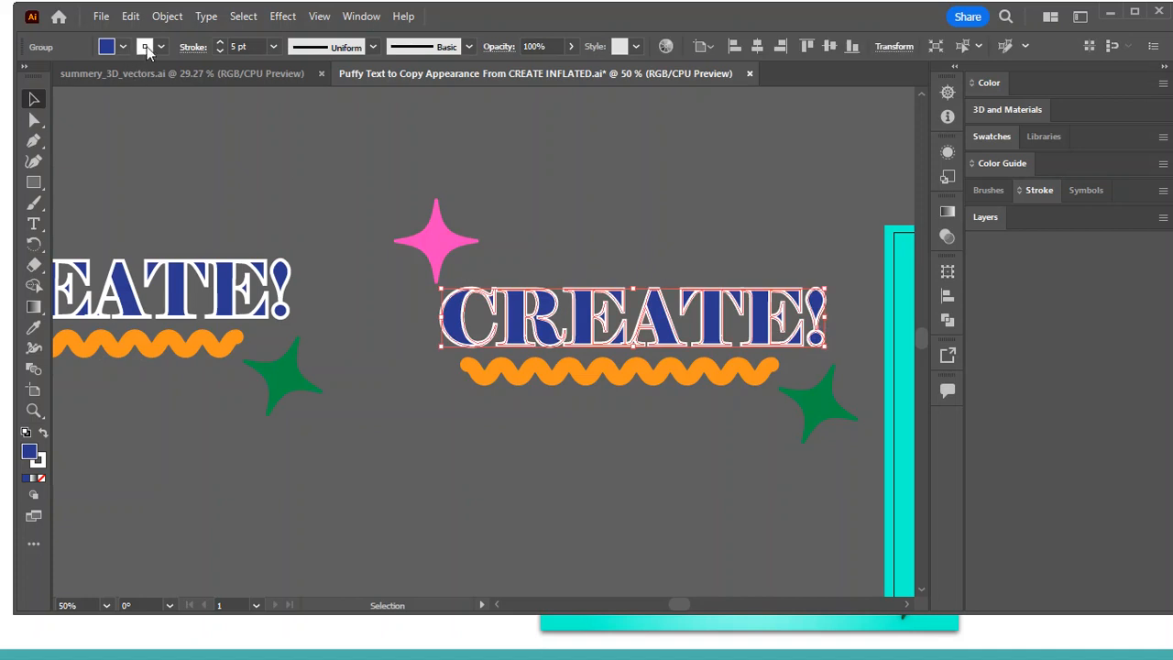
left_click(221, 52)
left_click(165, 18)
mouse_move(328, 438)
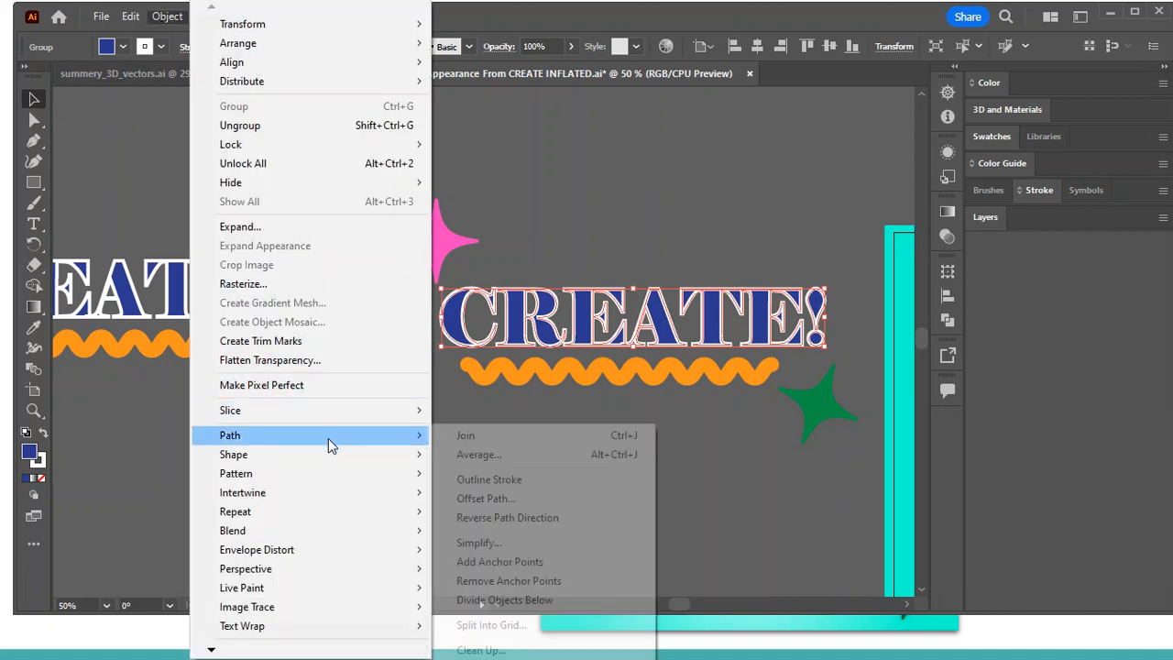
left_click(539, 480)
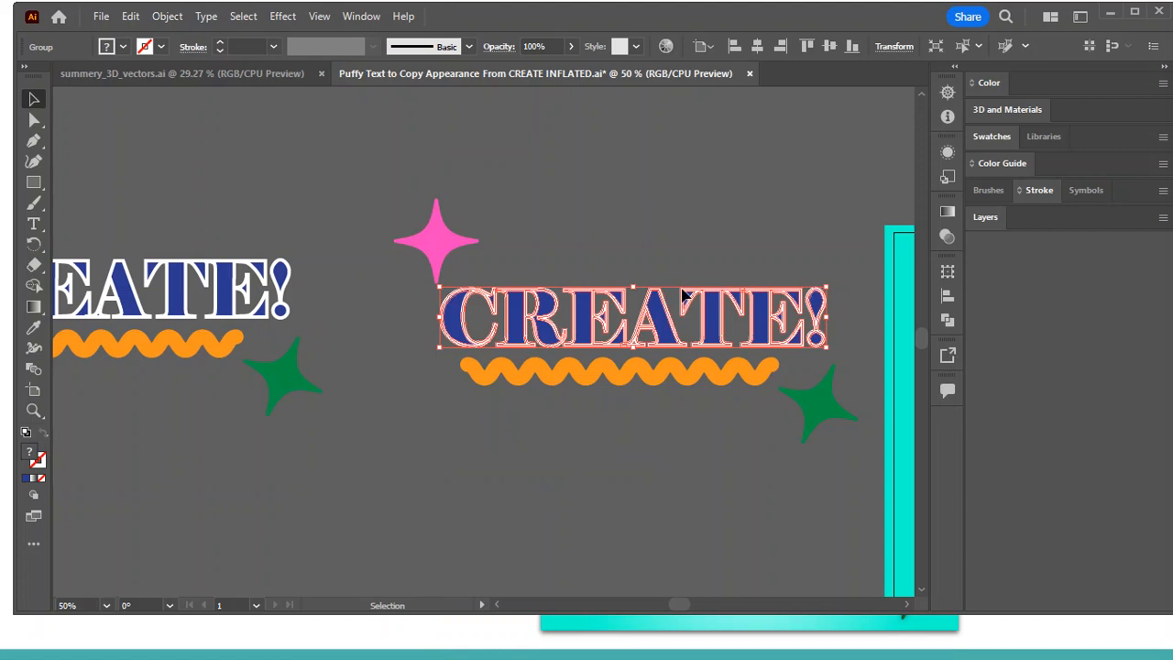
left_click(748, 259)
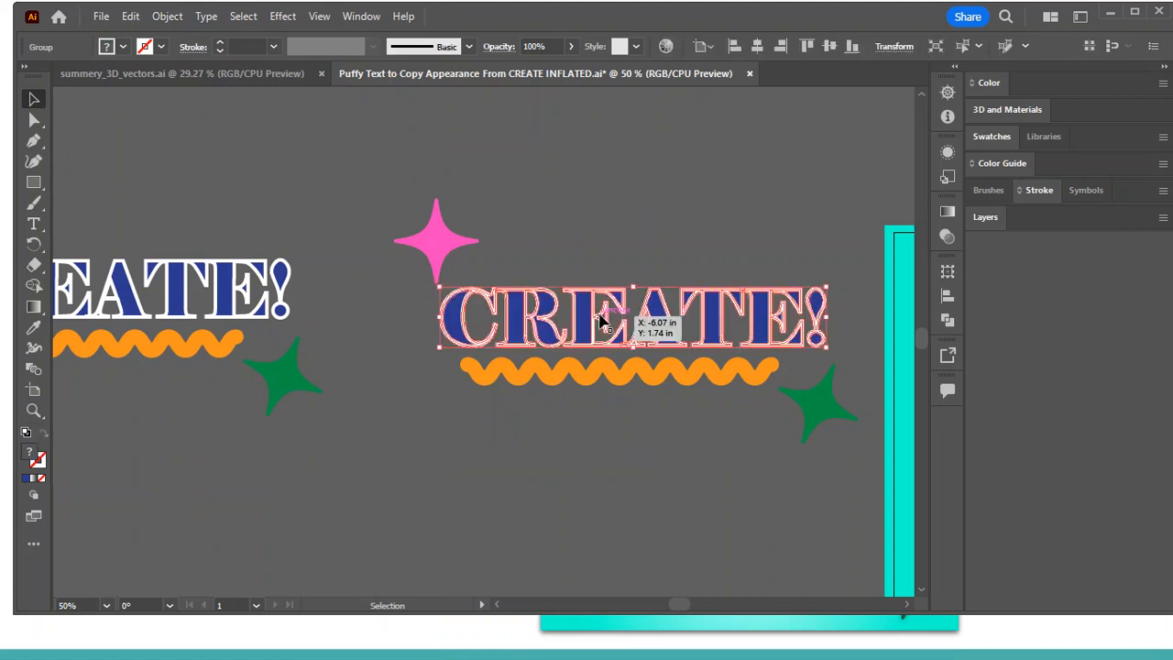
Draw a straight horizontal line with the Curvature tool below the duplicated artwork, reusing the orange zigzag's 22 pt stroke
left_click(591, 376)
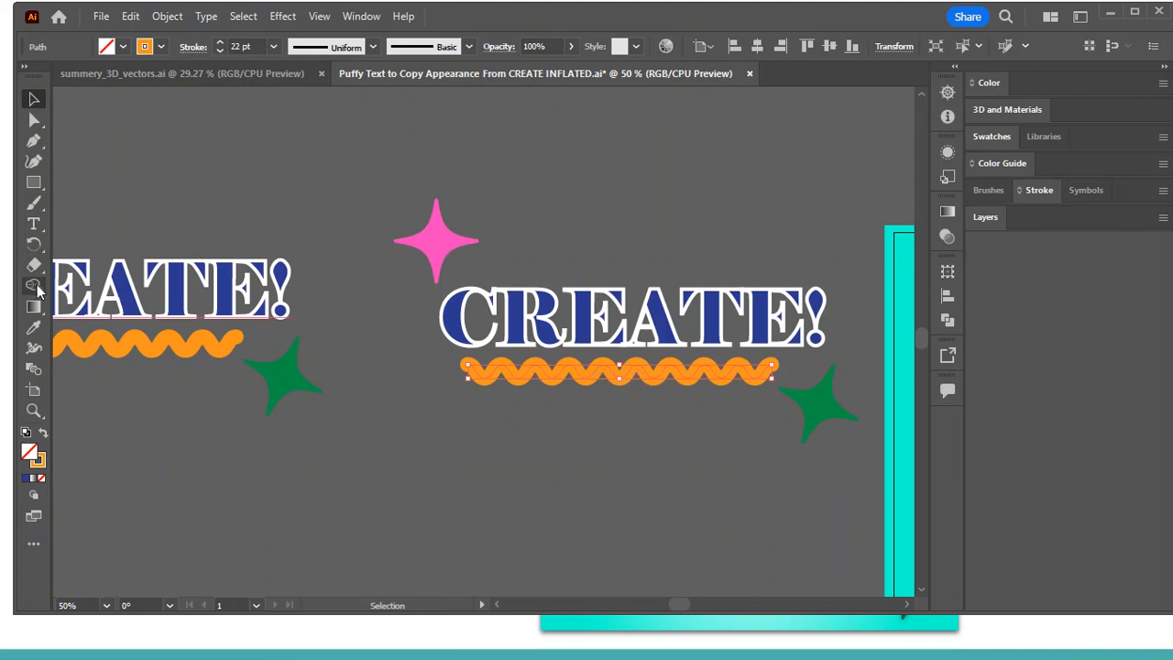
left_click(236, 162)
left_click(37, 161)
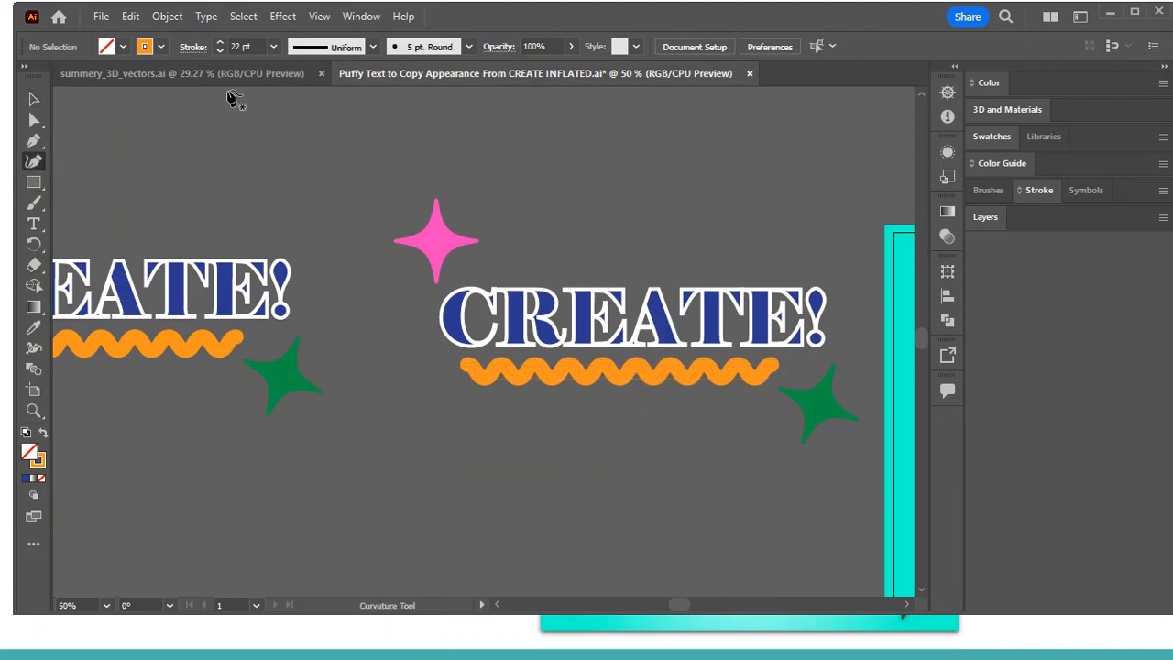
left_click(443, 477)
left_click(748, 479)
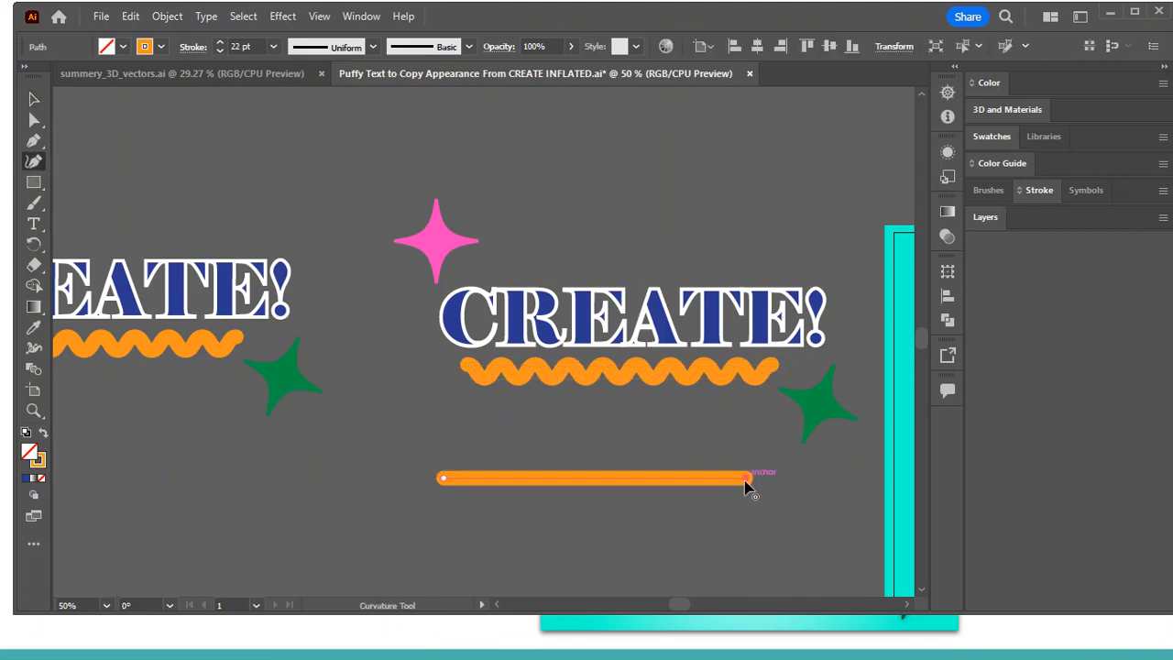
key("Escape")
Compare the Butt Cap with the Round Cap on the straight orange line, ending with the Round Cap
left_click(1034, 190)
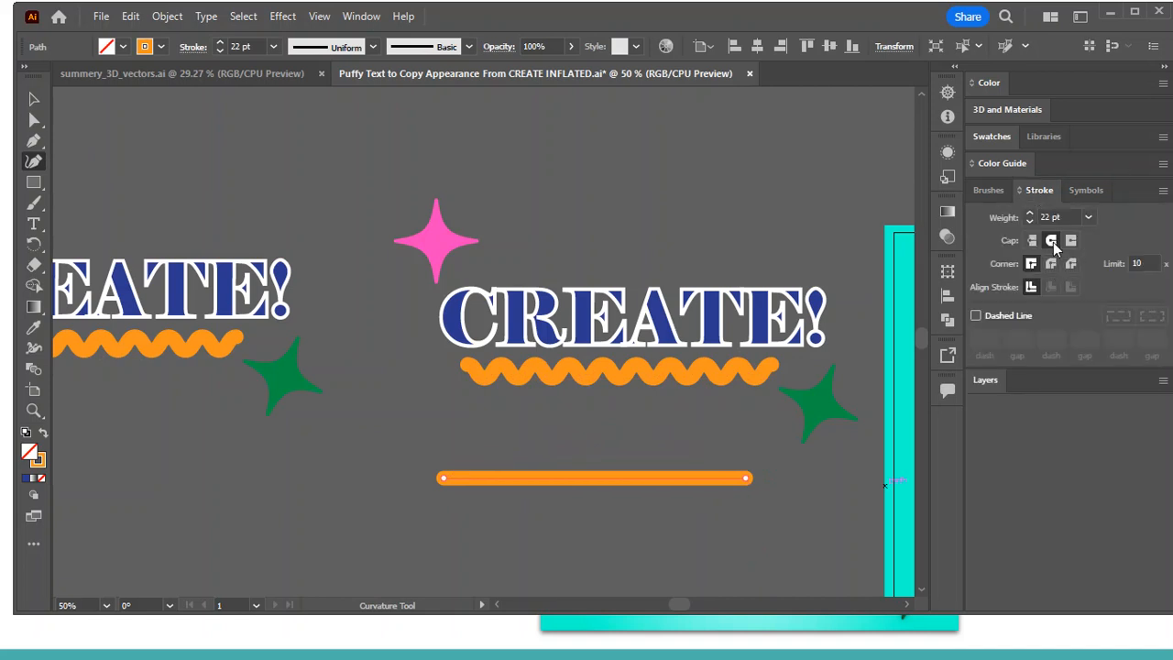
left_click(1053, 241)
left_click(1031, 242)
key("ctrl")
key("ctrl")
key("ctrl")
key("ctrl+equal")
key("ctrl+equal")
key("ctrl+equal")
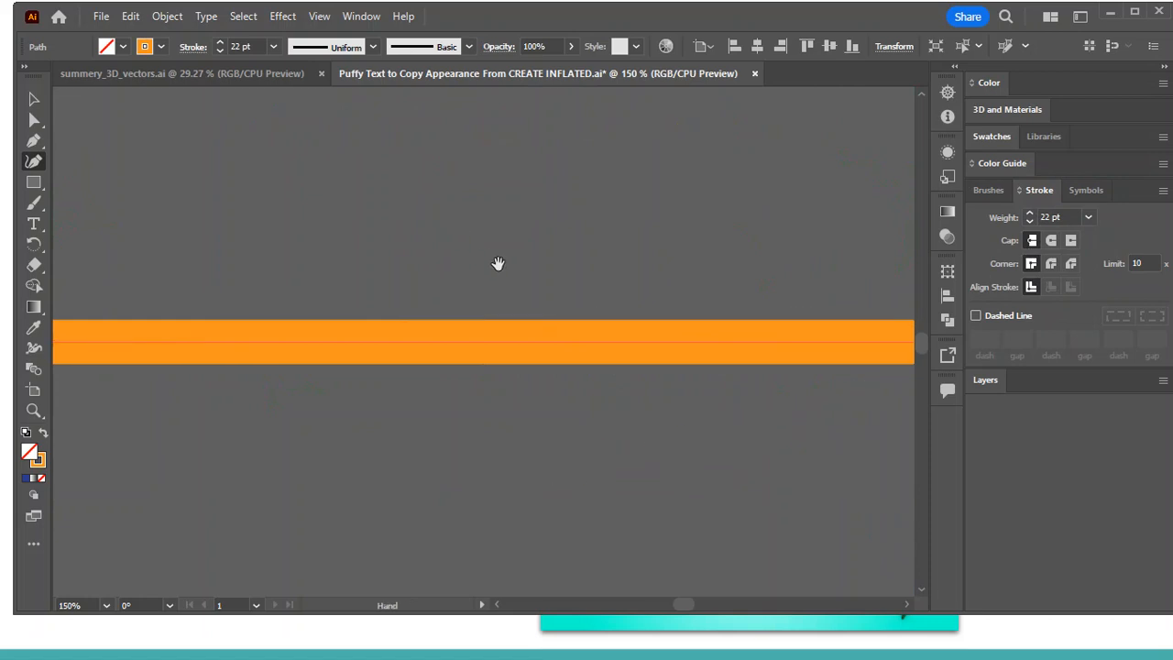
left_click_drag(498, 265, 871, 251)
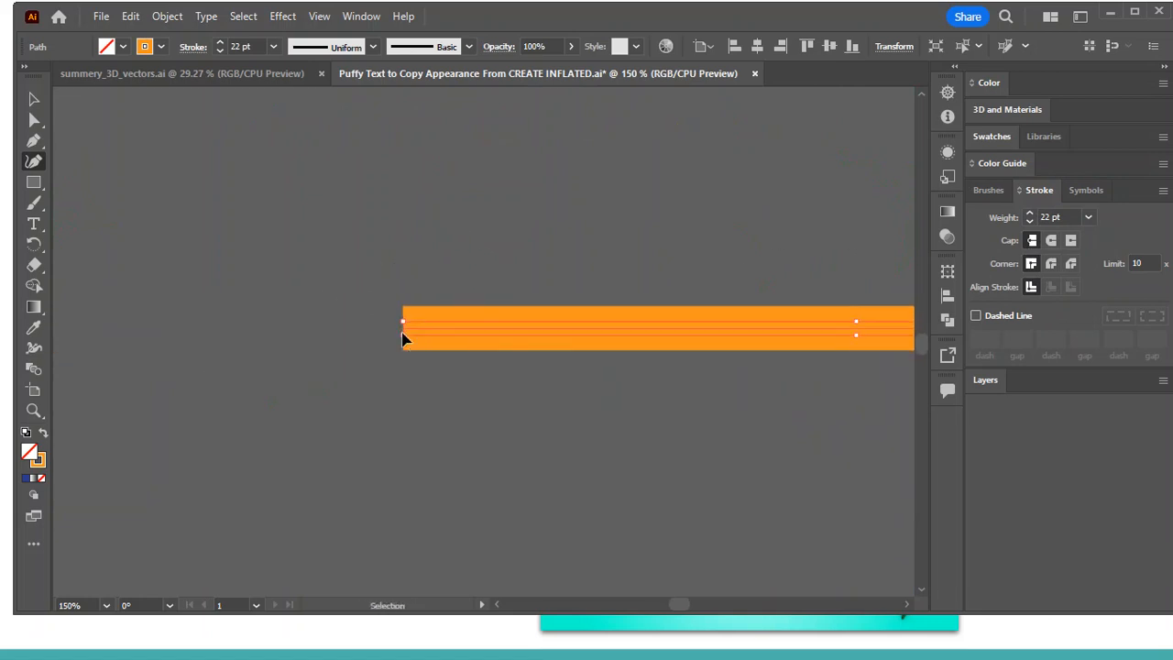
left_click(1052, 241)
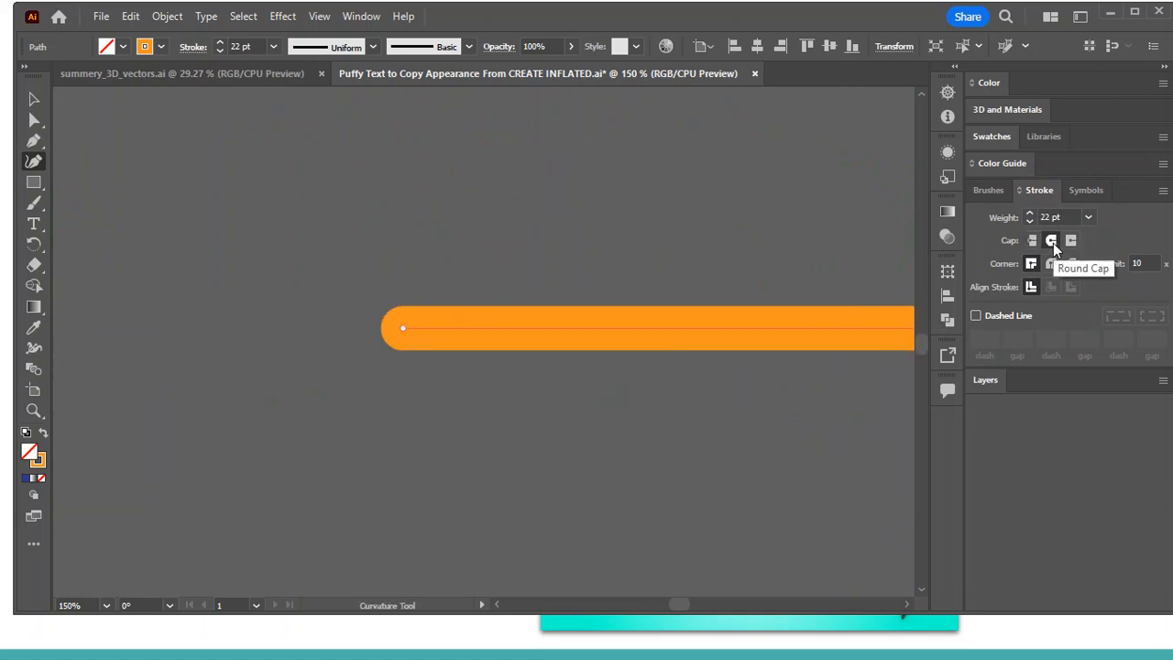
Apply a Zig Zag effect to the straight orange line with absolute size 0.31 in, 16 ridges per segment and smooth points
key("ctrl+minus")
key("ctrl+minus")
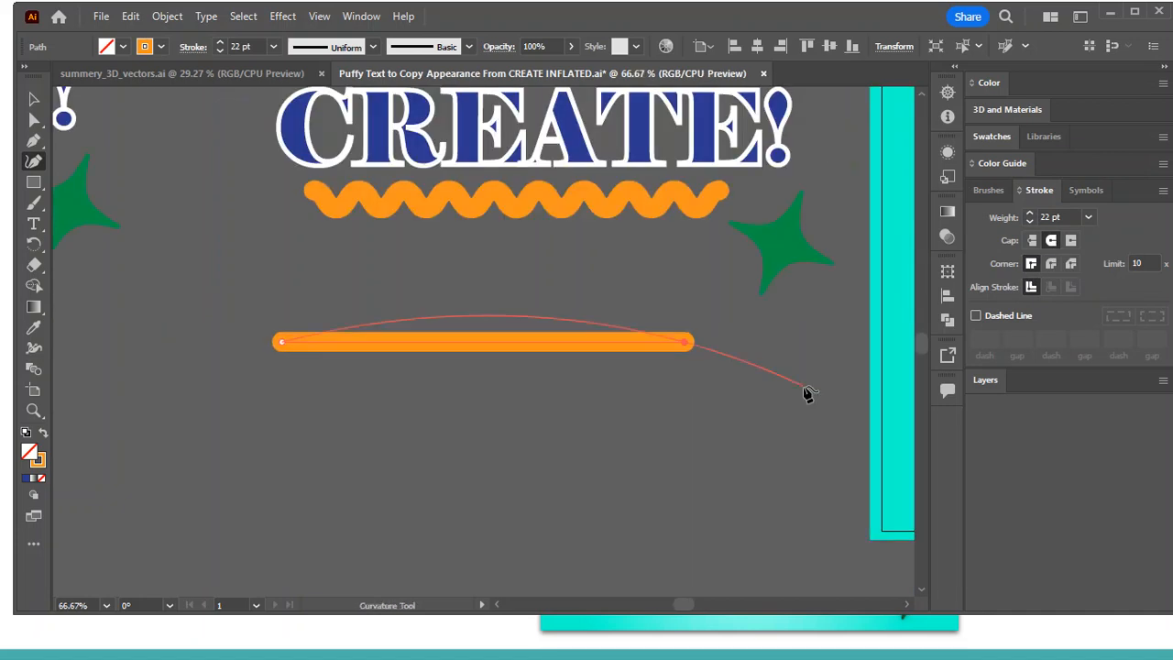
left_click(280, 18)
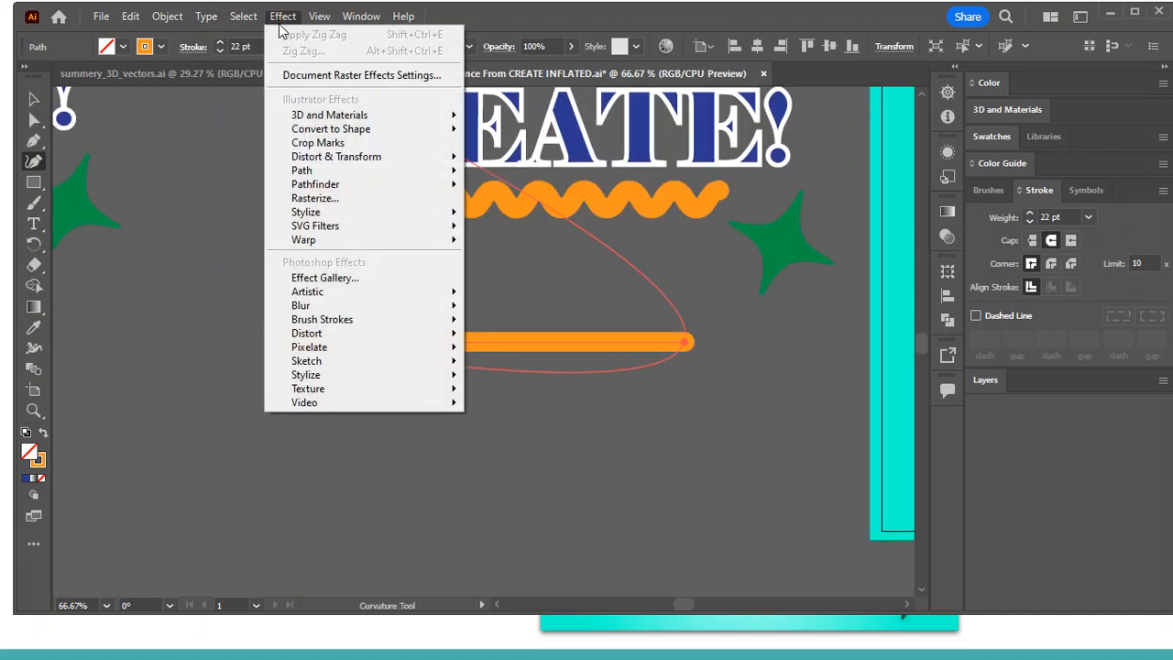
mouse_move(327, 158)
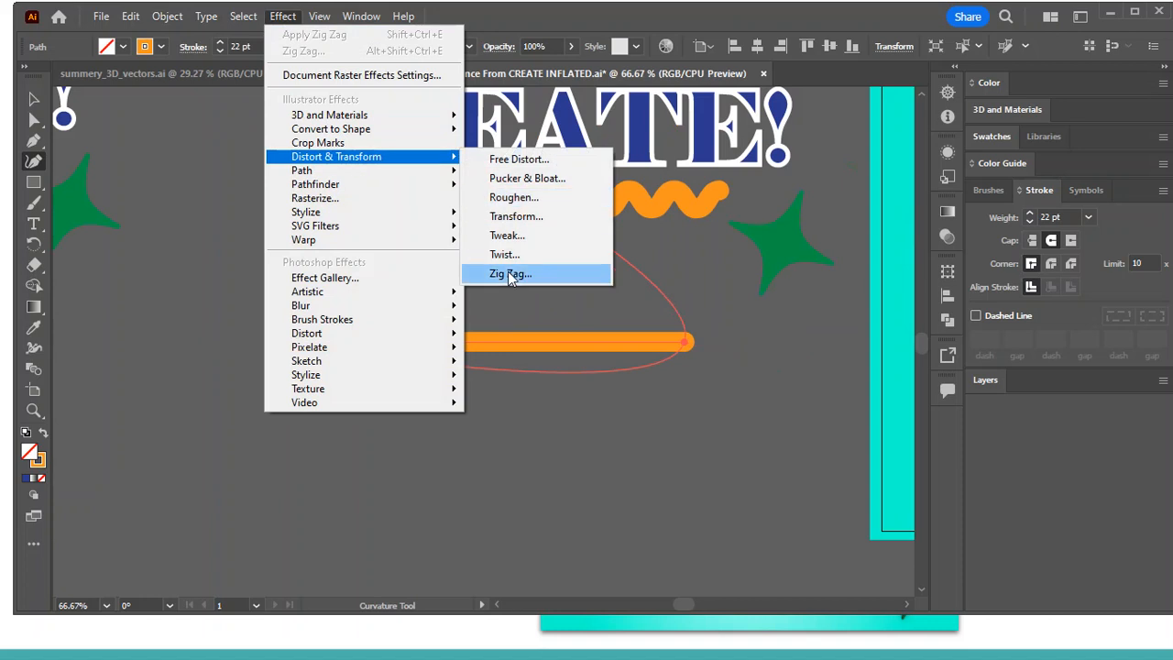
left_click(505, 273)
left_click_drag(798, 207, 889, 213)
left_click(857, 368)
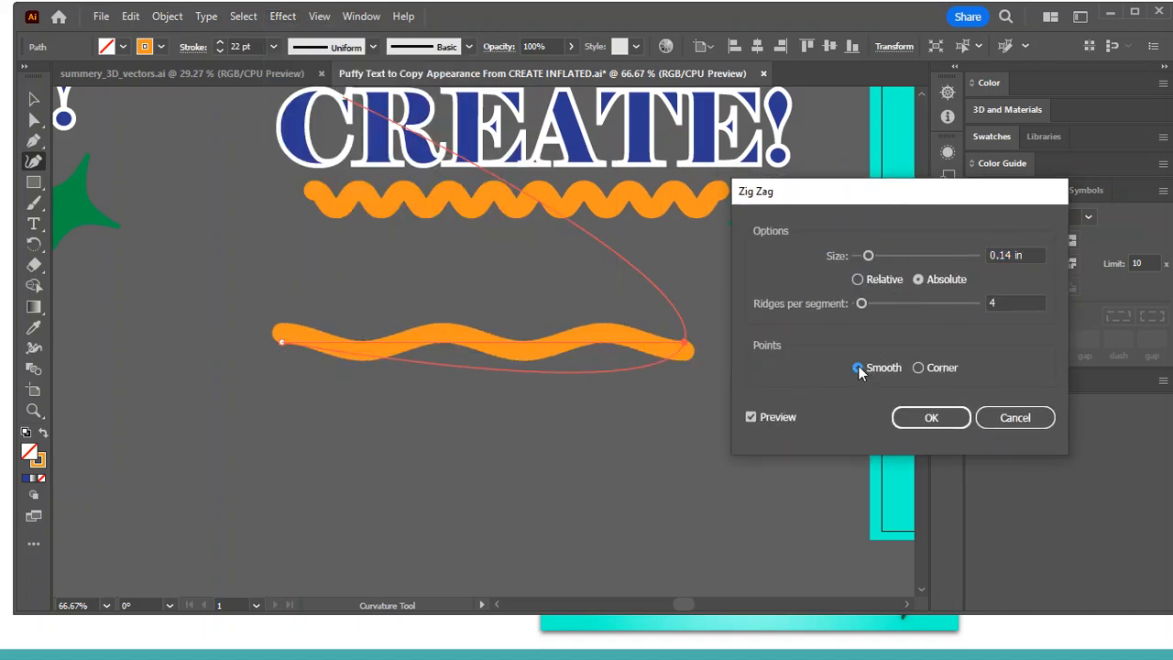
left_click_drag(869, 256, 883, 256)
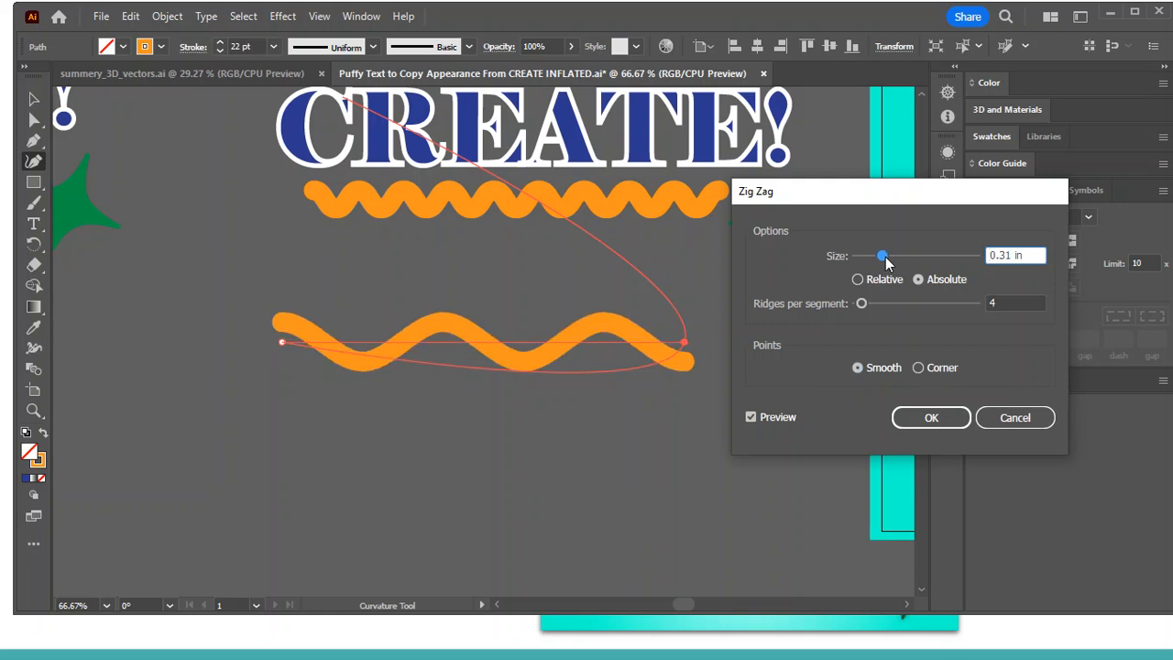
left_click_drag(861, 304, 875, 312)
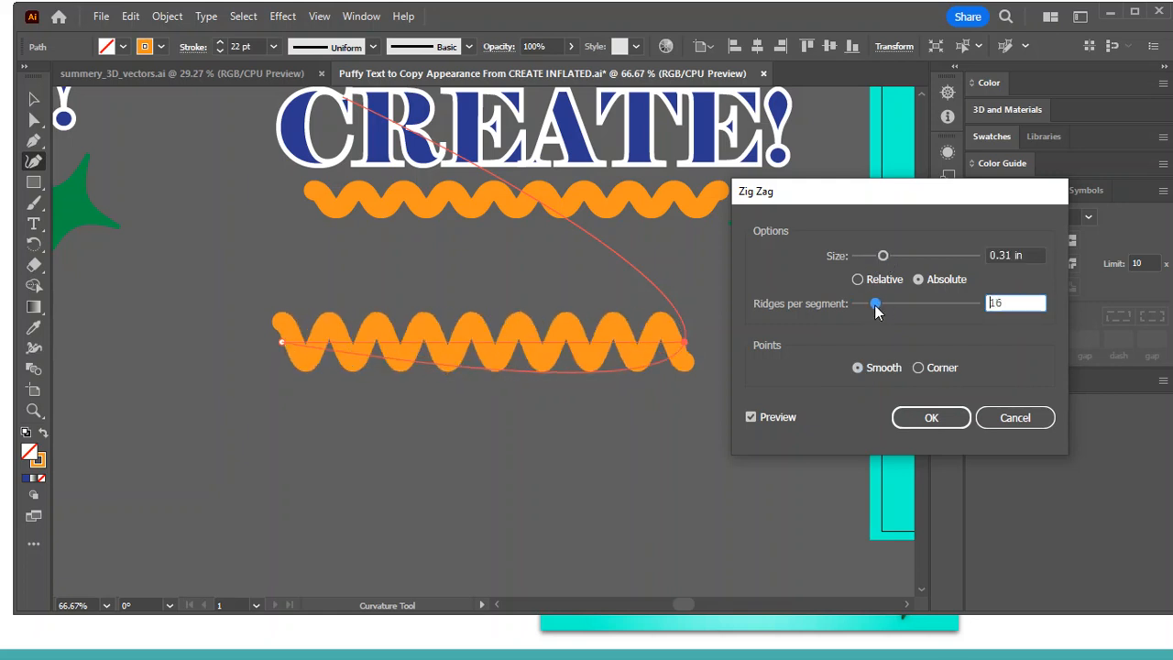
left_click(931, 417)
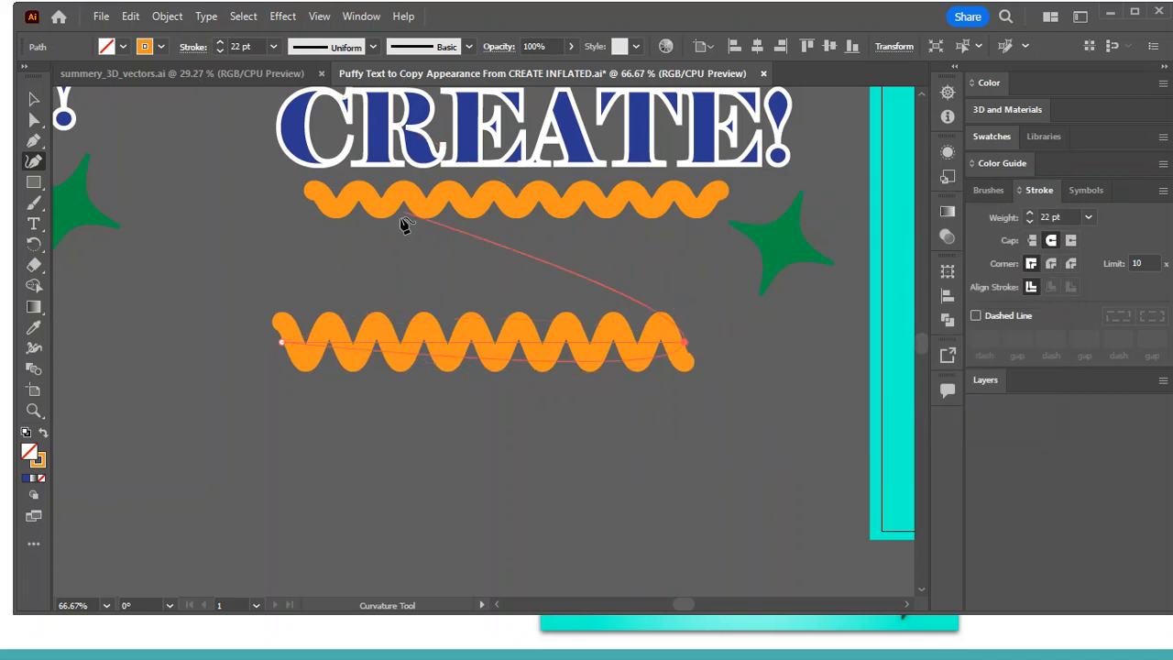
Expand the appearance of the new orange zigzag line so its ridges become real path points
left_click(167, 17)
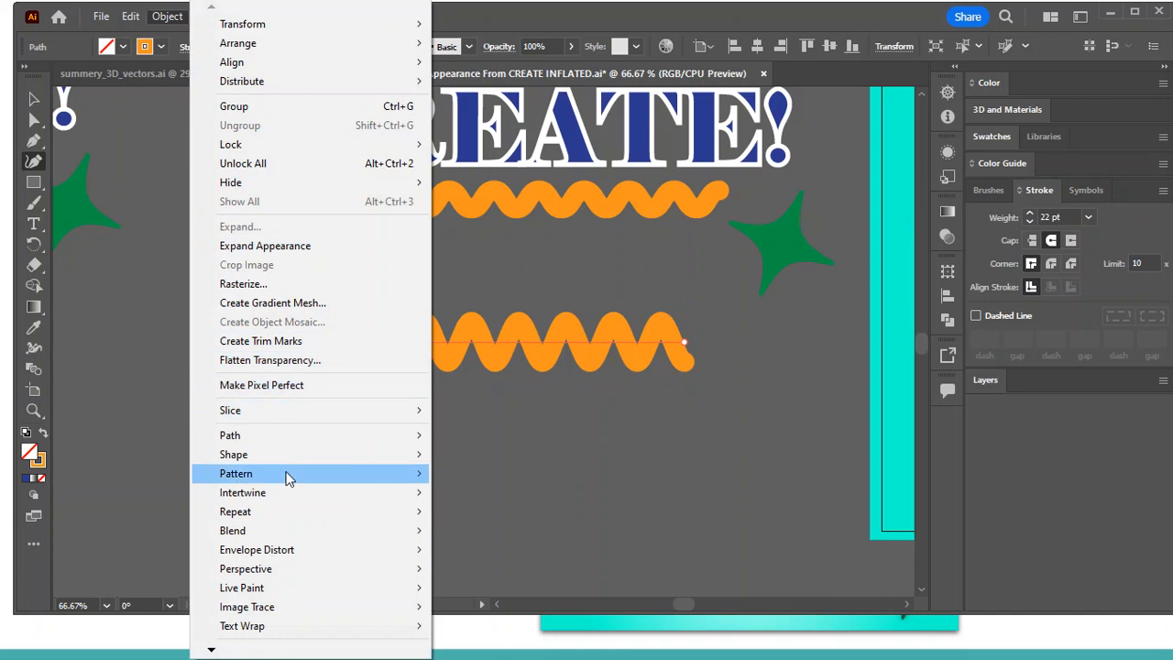
left_click(290, 248)
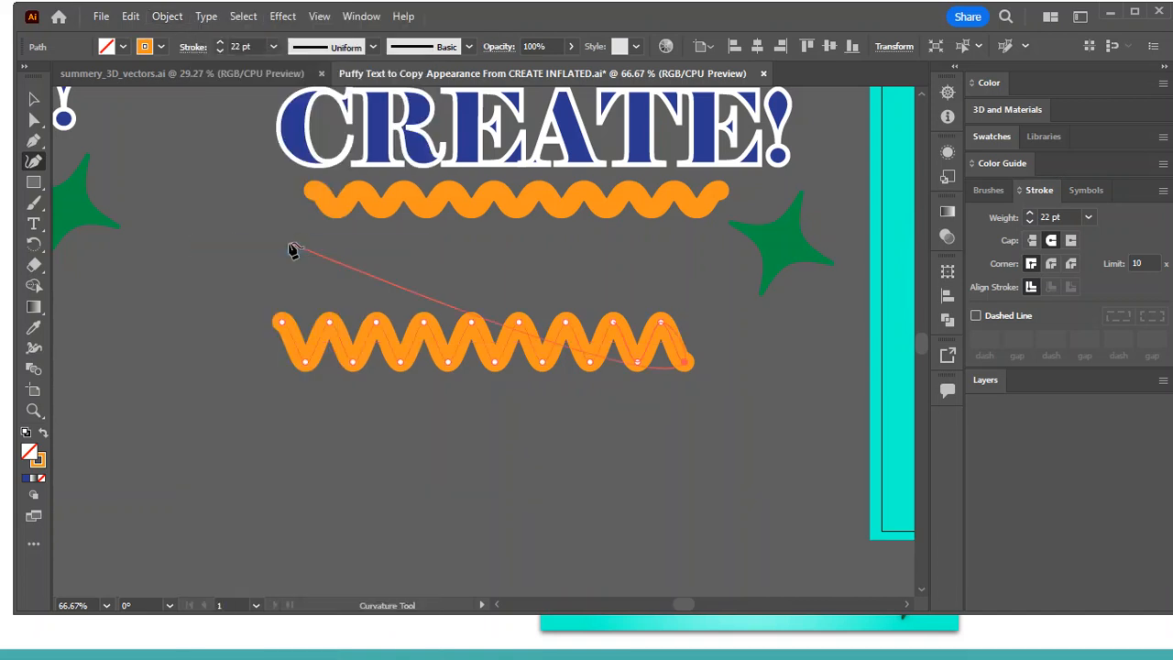
key("Escape")
Apply Outline Stroke to the expanded orange zigzag, converting its stroke into a filled shape
left_click(35, 99)
right_click(474, 349)
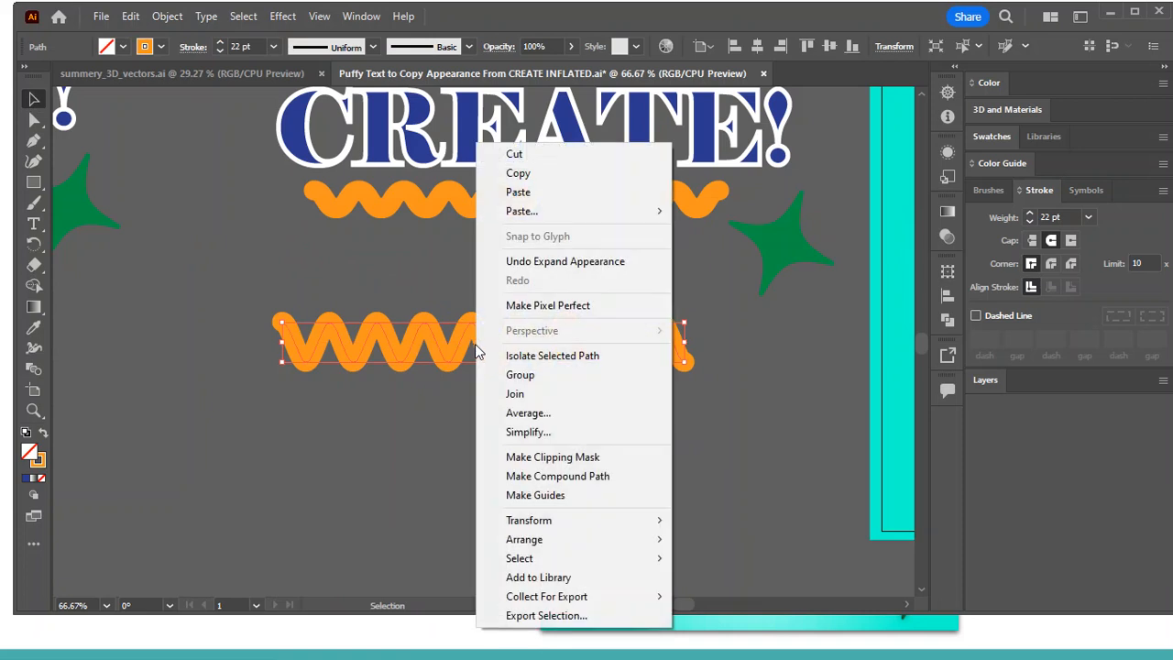
left_click(172, 17)
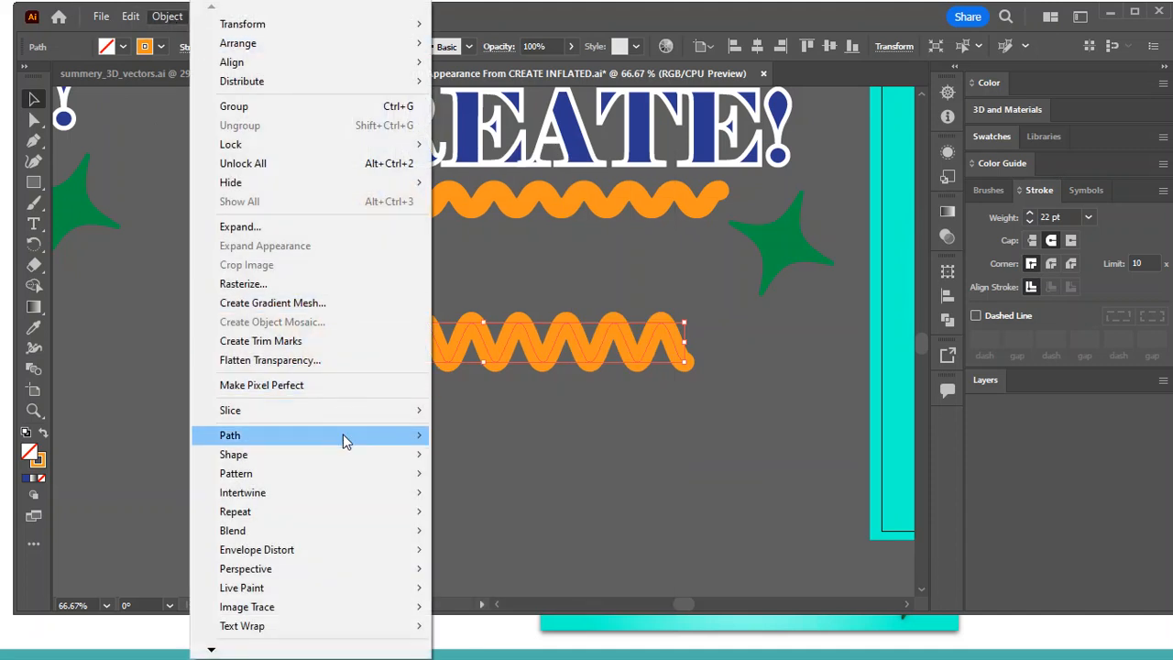
mouse_move(385, 438)
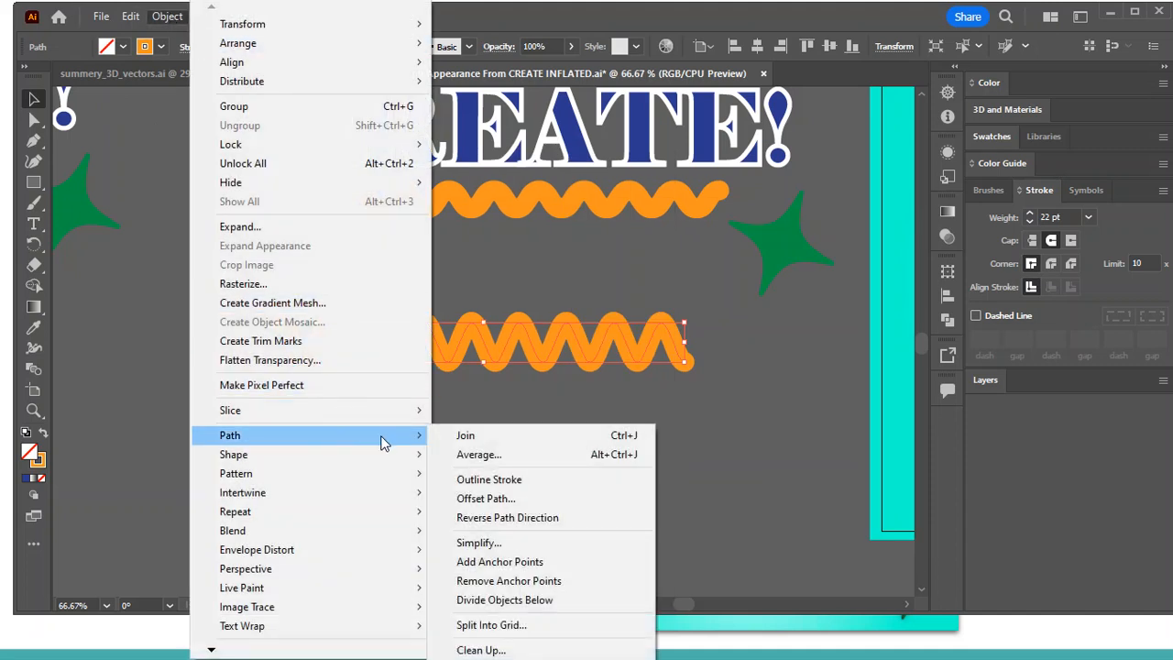
left_click(565, 485)
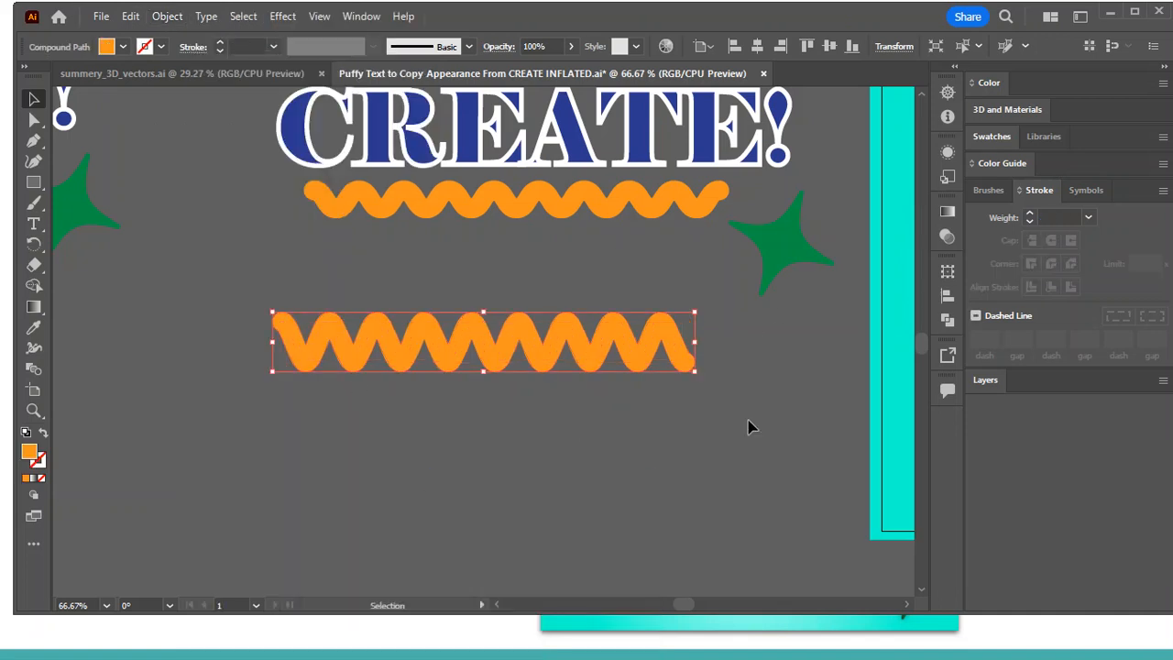
left_click(807, 264)
scroll(433, 371, "up", 4)
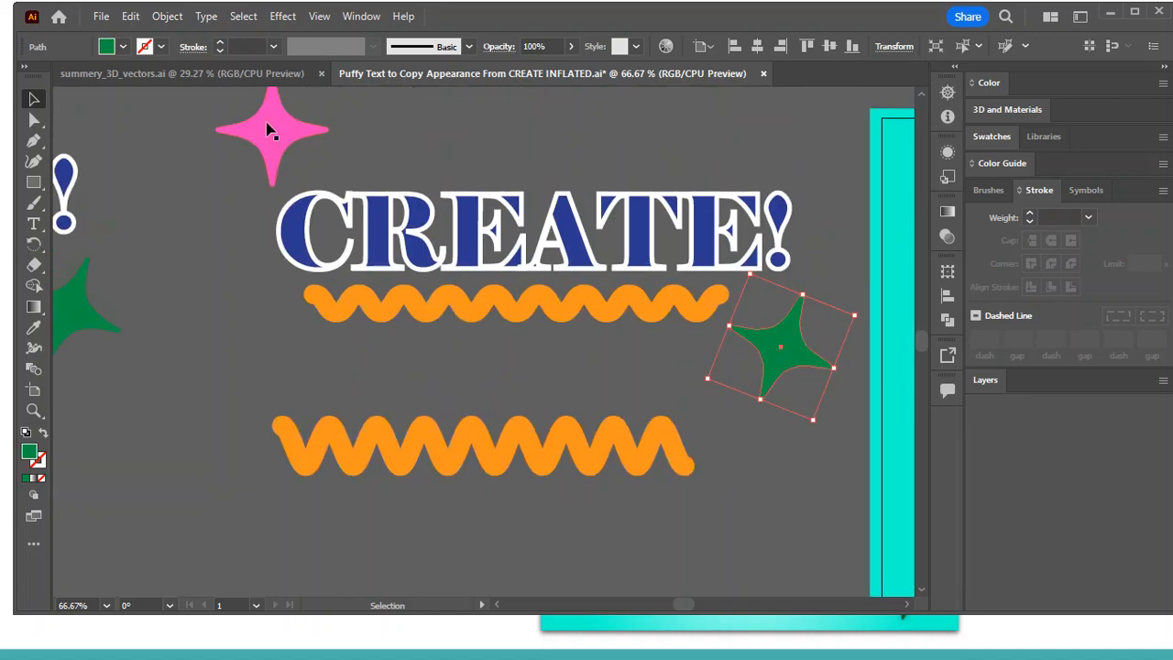
left_click(270, 130)
left_click(509, 460)
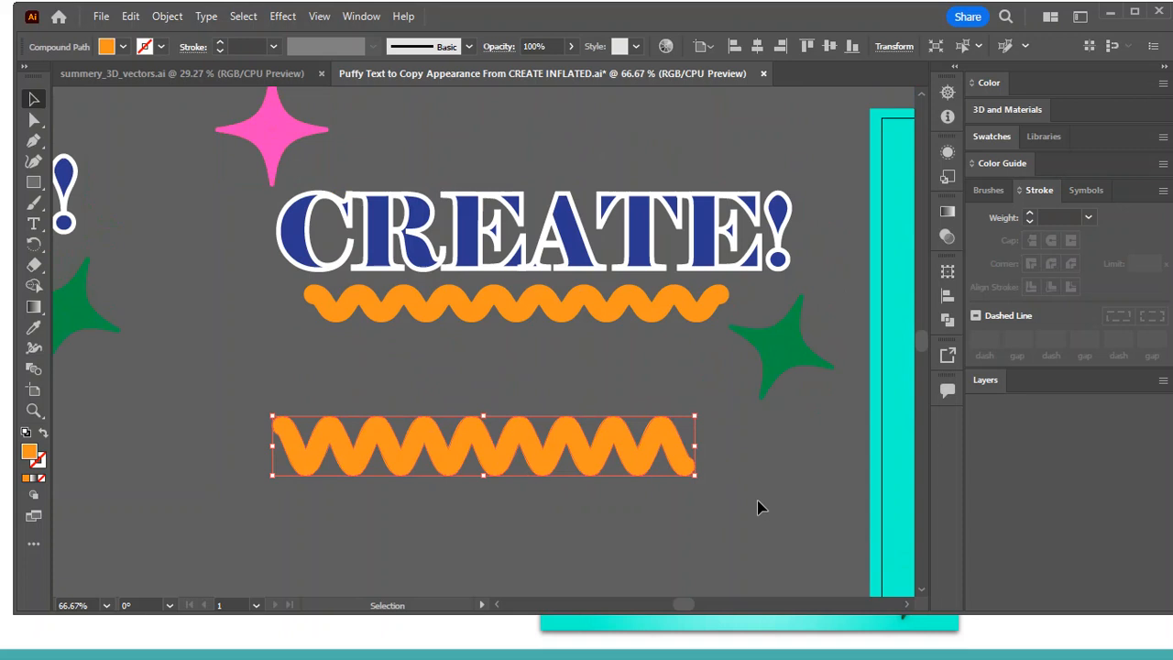
Delete the old orange zigzag under the outlined CREATE! lettering and move the newly outlined zigzag into its place
key("a")
key("ctrl+minus")
key("ctrl+minus")
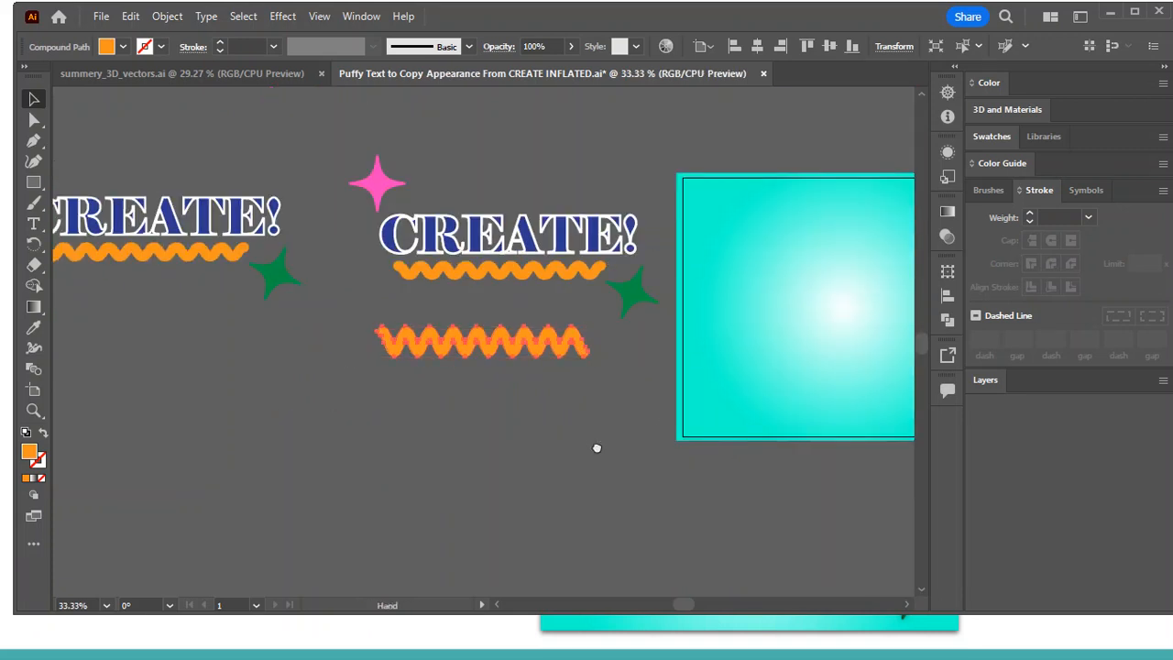
left_click_drag(597, 447, 468, 490)
left_click(400, 316)
key("Delete")
left_click_drag(391, 392, 409, 328)
left_click(490, 437)
Move the outlined CREATE! lettering together with its zigzag and both stars onto the turquoise artboard
left_click_drag(215, 176, 540, 414)
left_click_drag(410, 302, 749, 363)
left_click(798, 165)
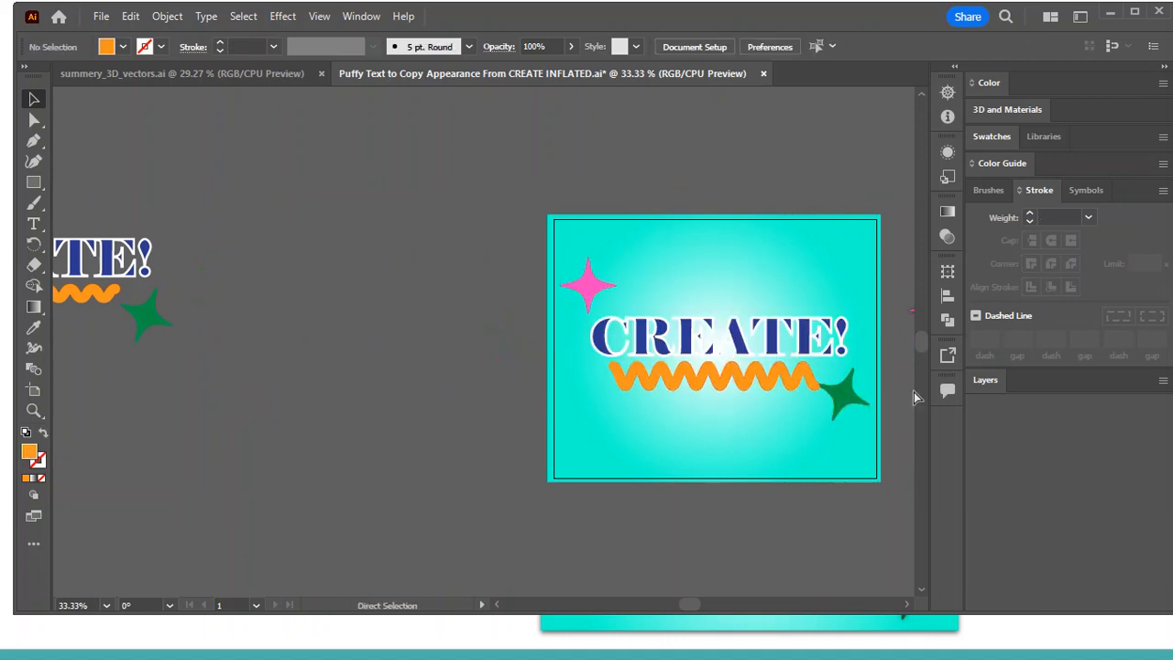
Select the pink star on the artboard and bring up the 3D and Materials settings
key("ctrl+=")
left_click_drag(432, 262, 40, 252)
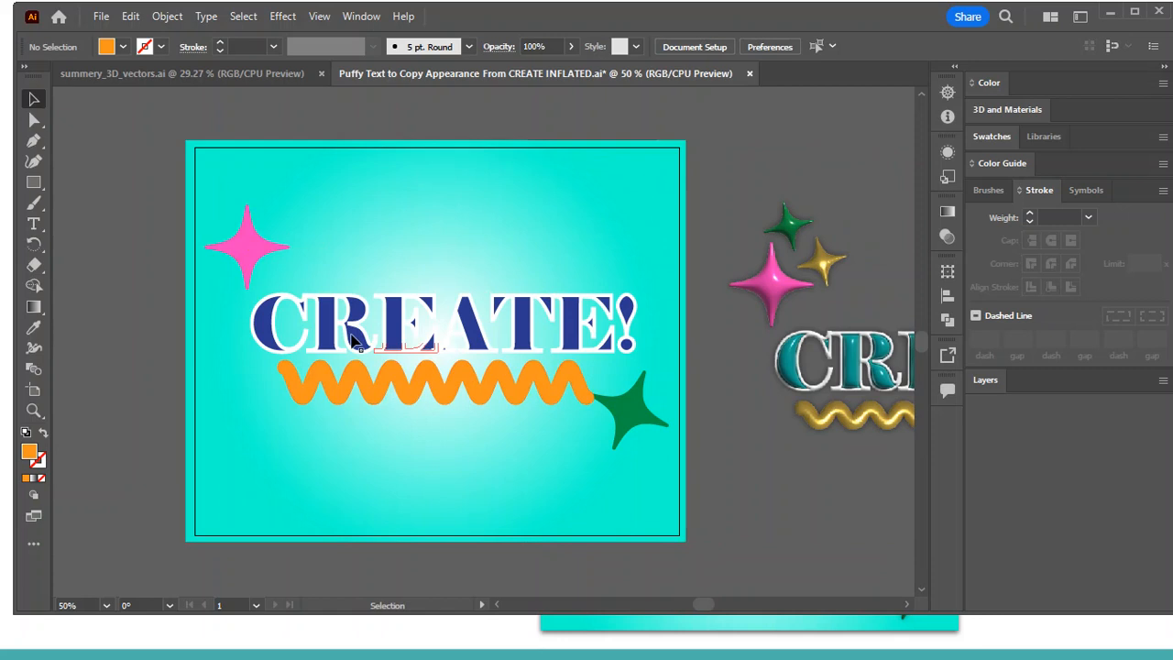
left_click(244, 250)
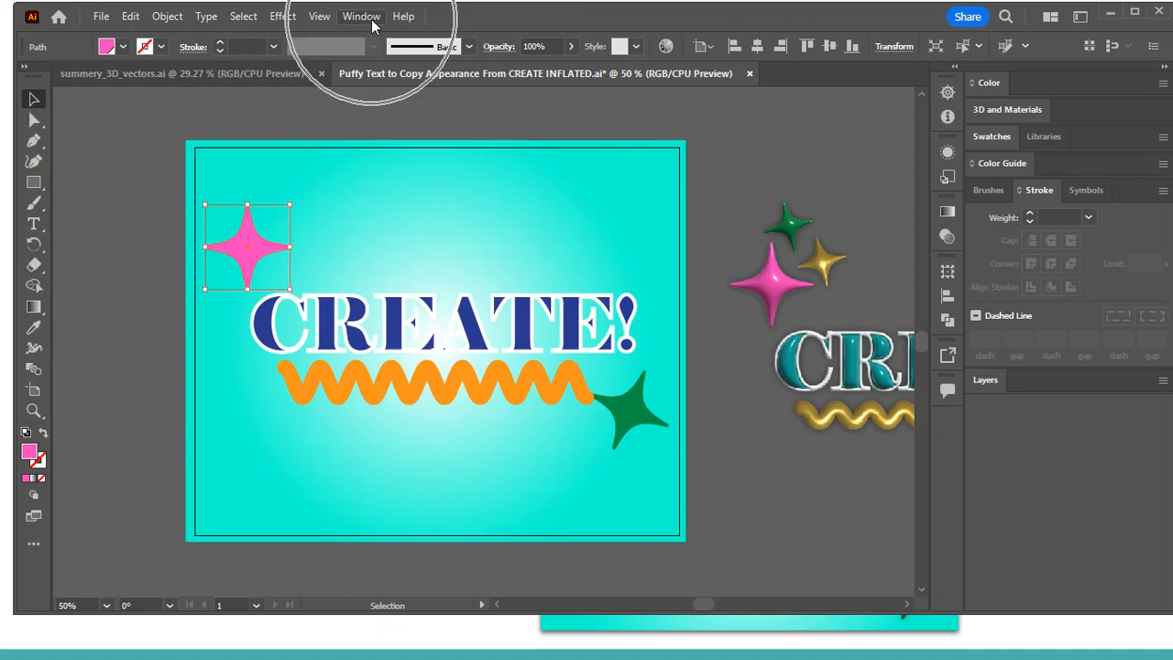
left_click(361, 16)
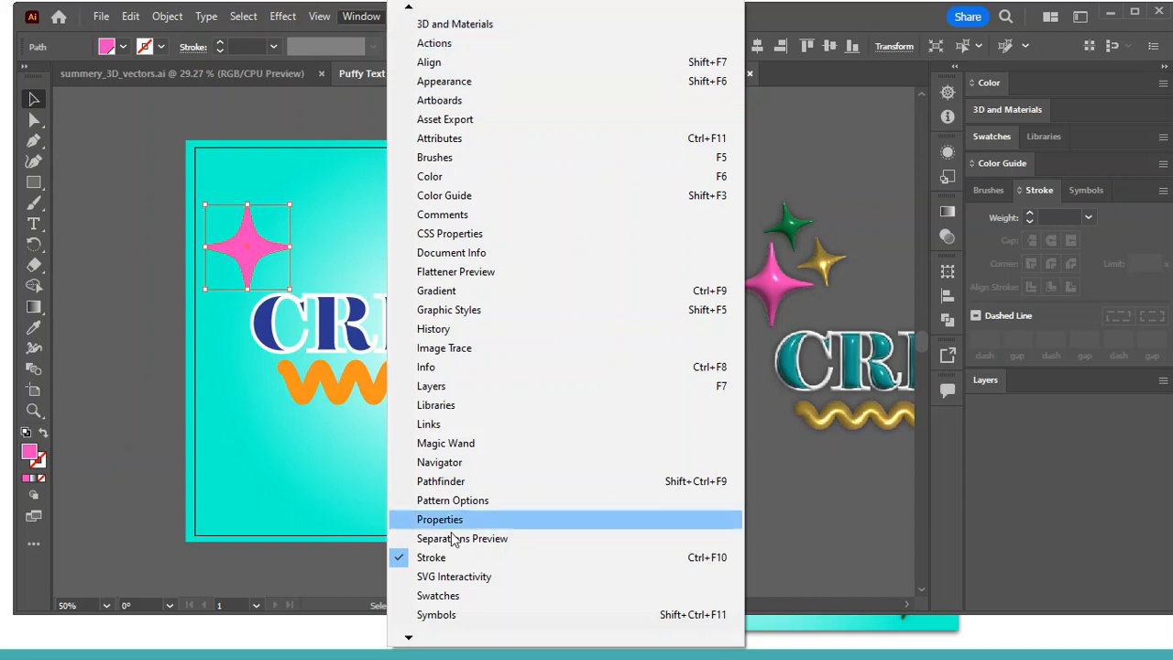
mouse_move(408, 637)
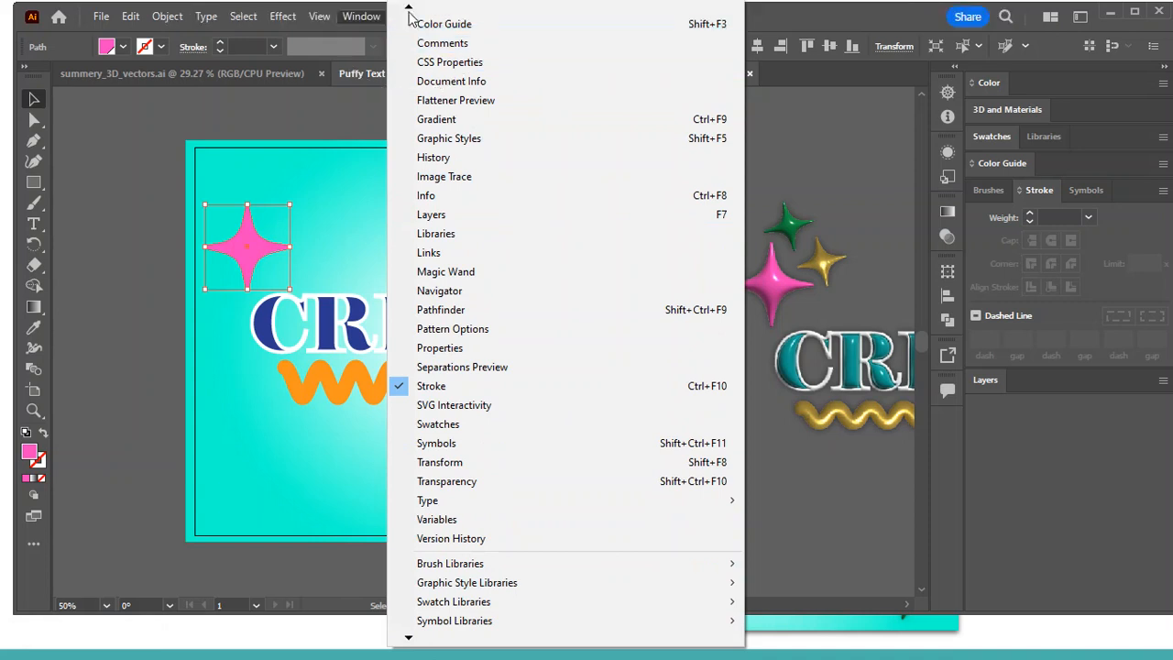
mouse_move(409, 8)
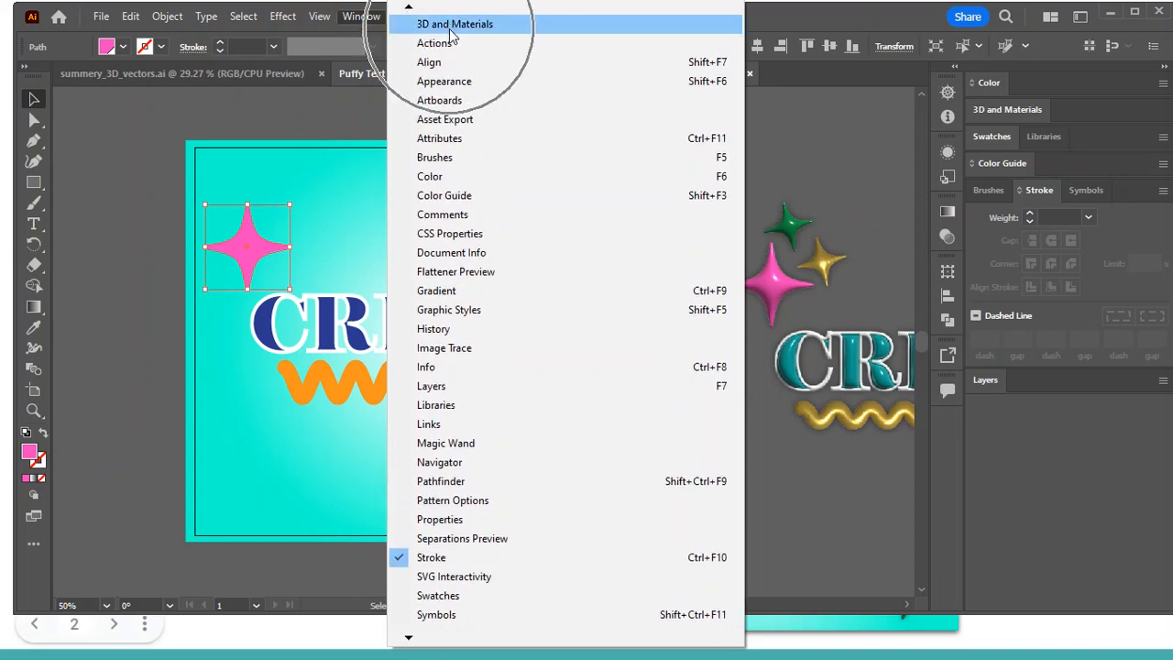
left_click(449, 26)
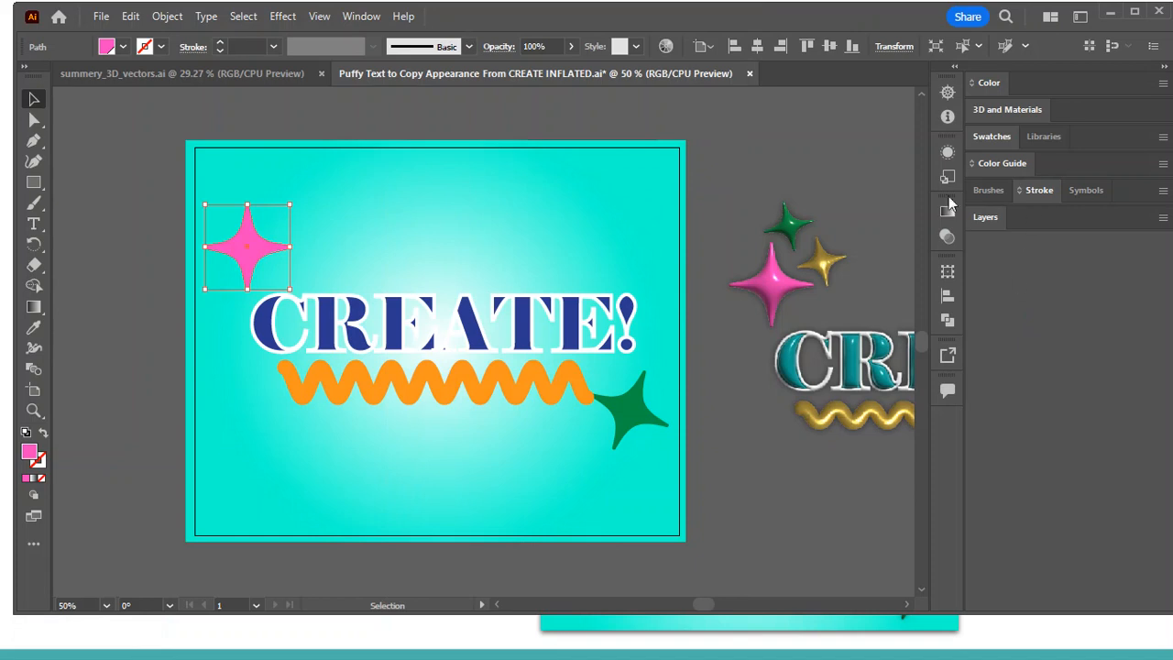
Undock and enlarge the 3D and Materials settings over the canvas, and show the Object options with the 3D types
left_click_drag(1031, 116, 747, 116)
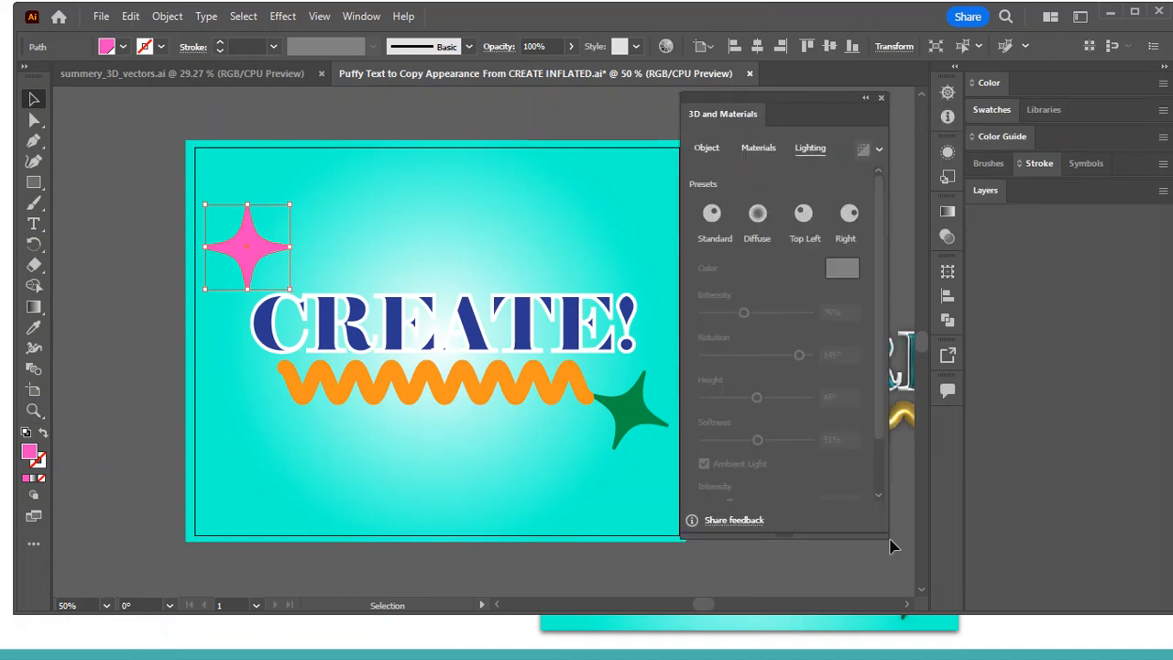
left_click_drag(990, 589, 993, 586)
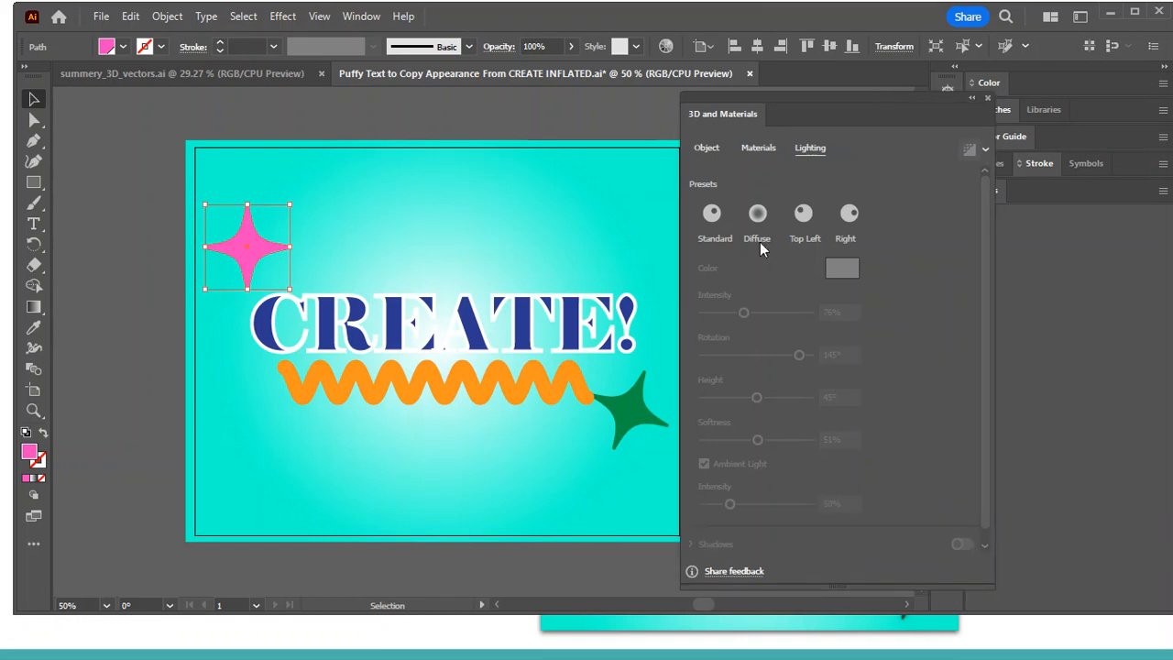
left_click(710, 148)
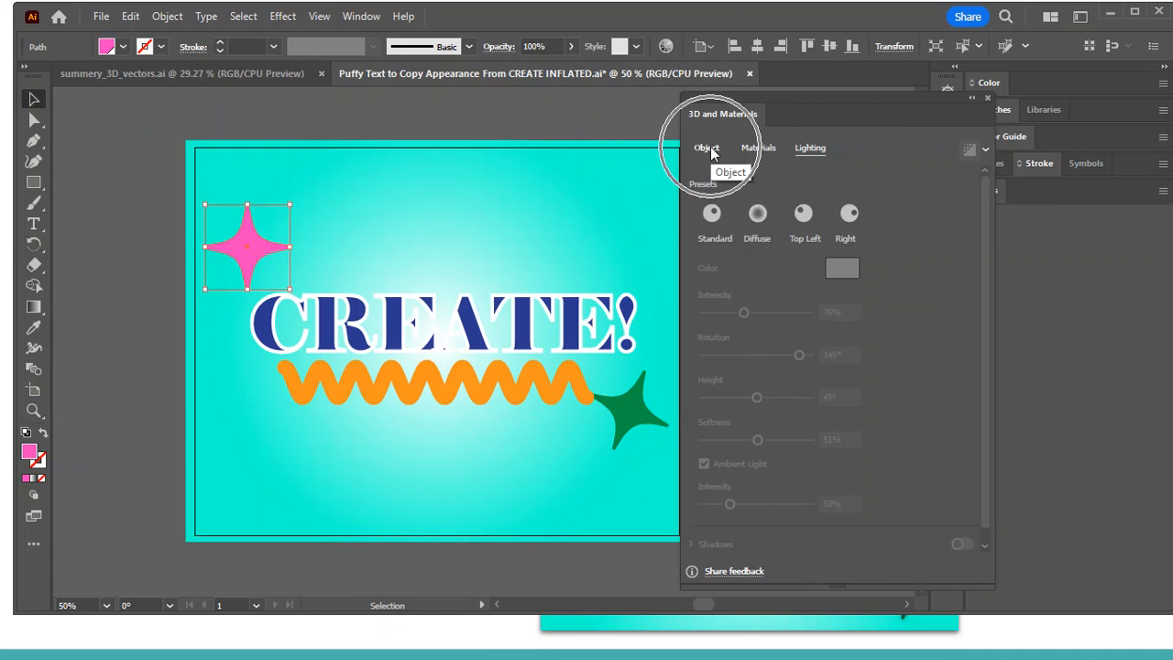
left_click(710, 148)
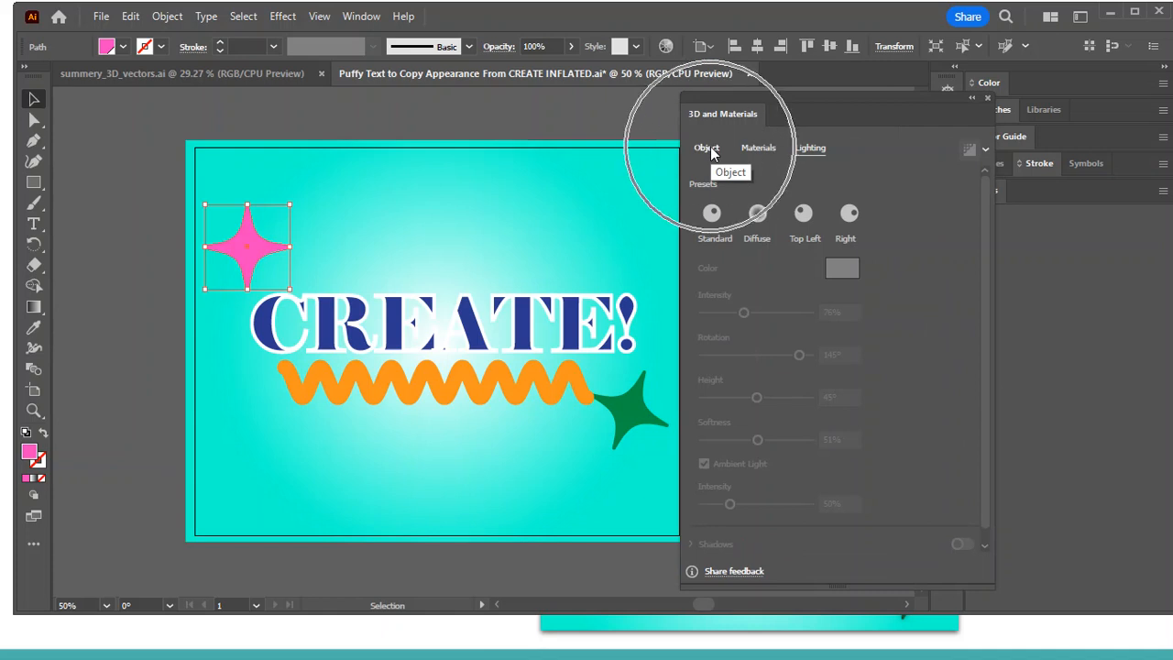
left_click(712, 149)
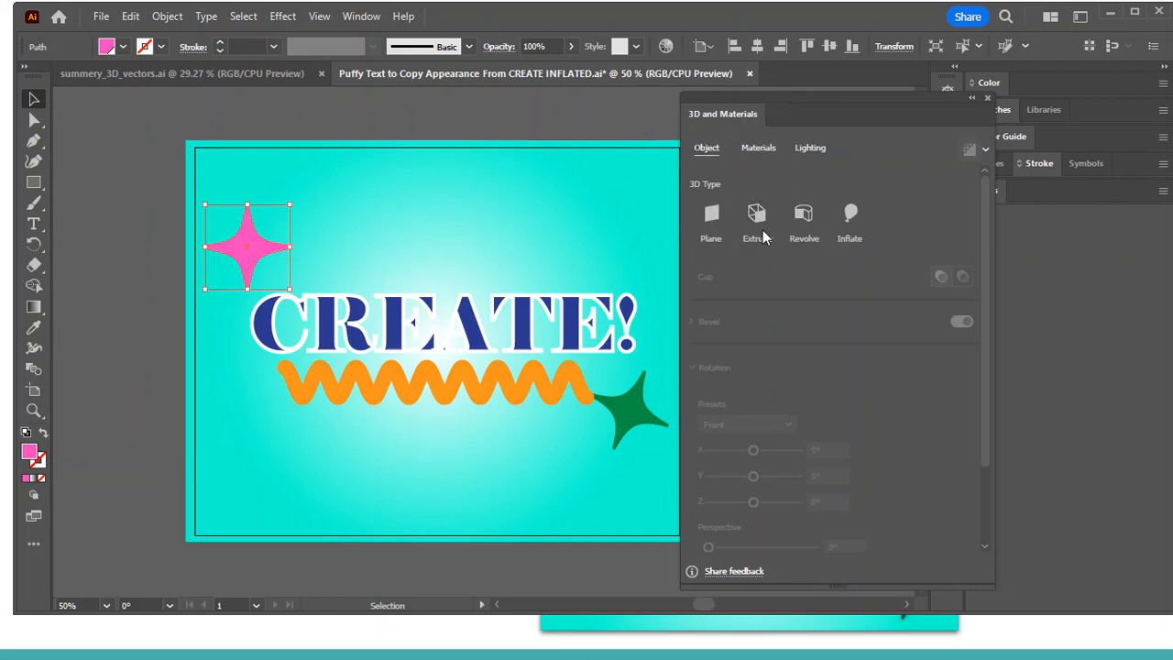
Apply the Inflate 3D type to the pink star, with both sides inflated and the volume at 100%
left_click(849, 214)
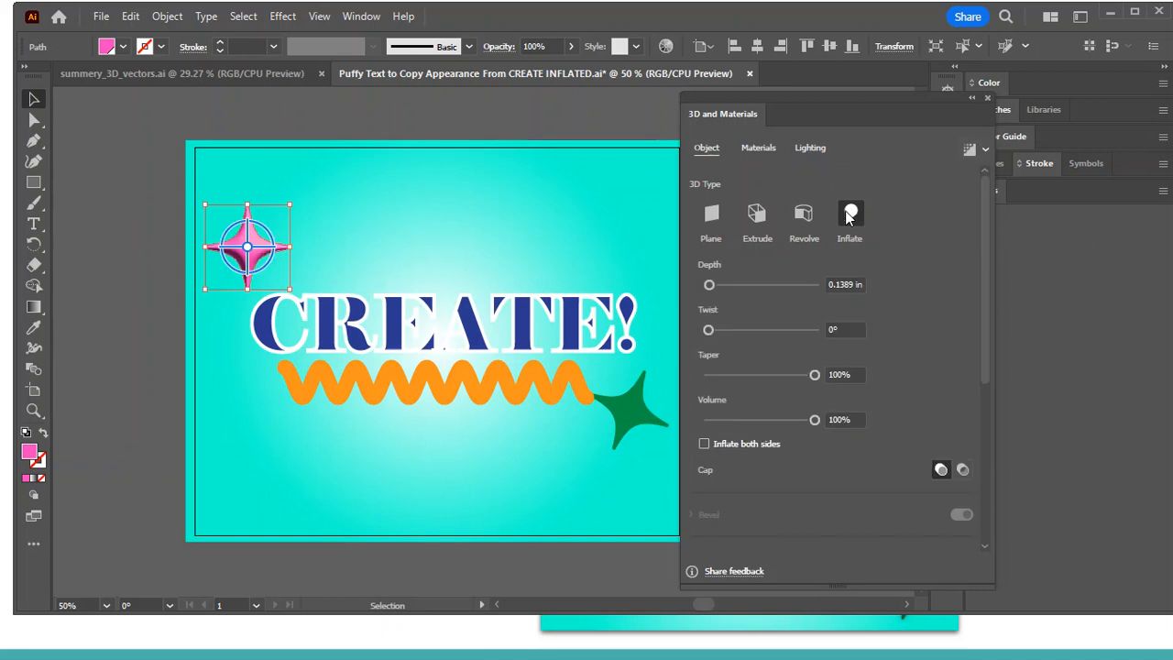
left_click(704, 445)
left_click(703, 445)
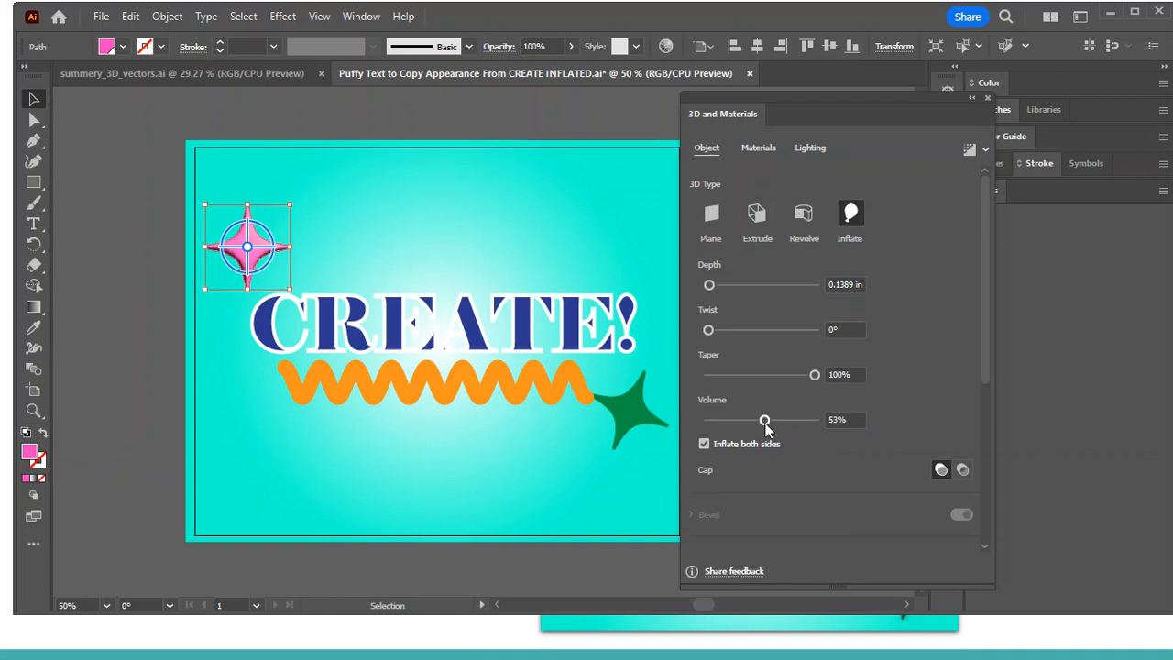
left_click(248, 260)
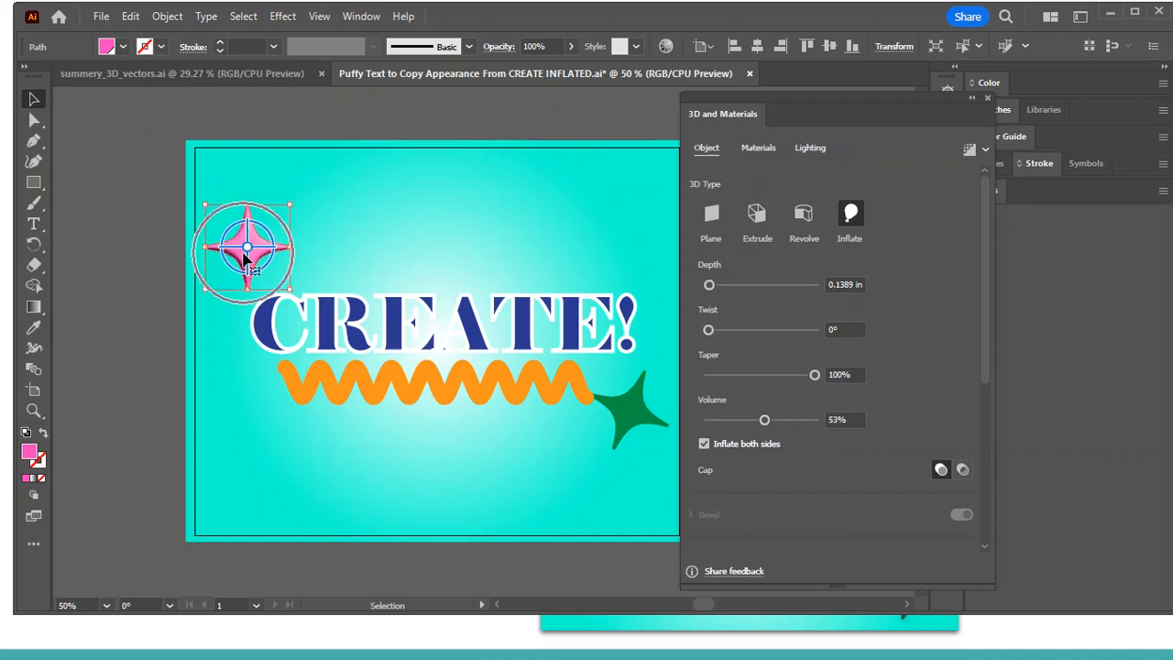
left_click_drag(764, 421, 849, 428)
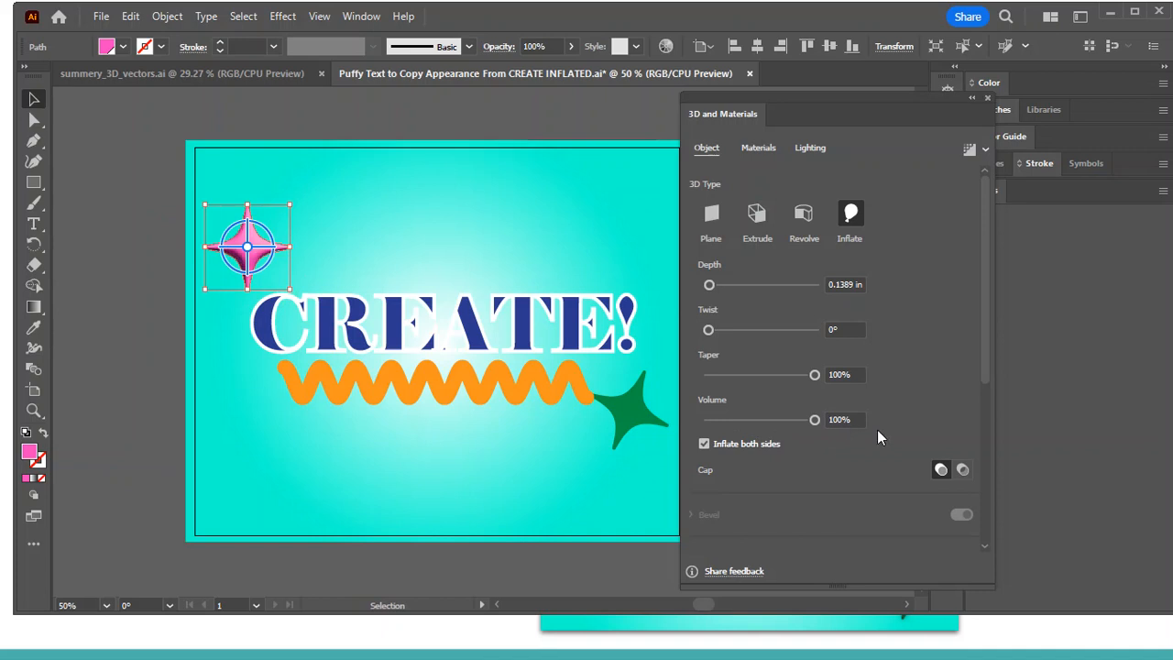
Rotate the inflated pink star to -4° around the X axis
scroll(843, 485, "down", 5)
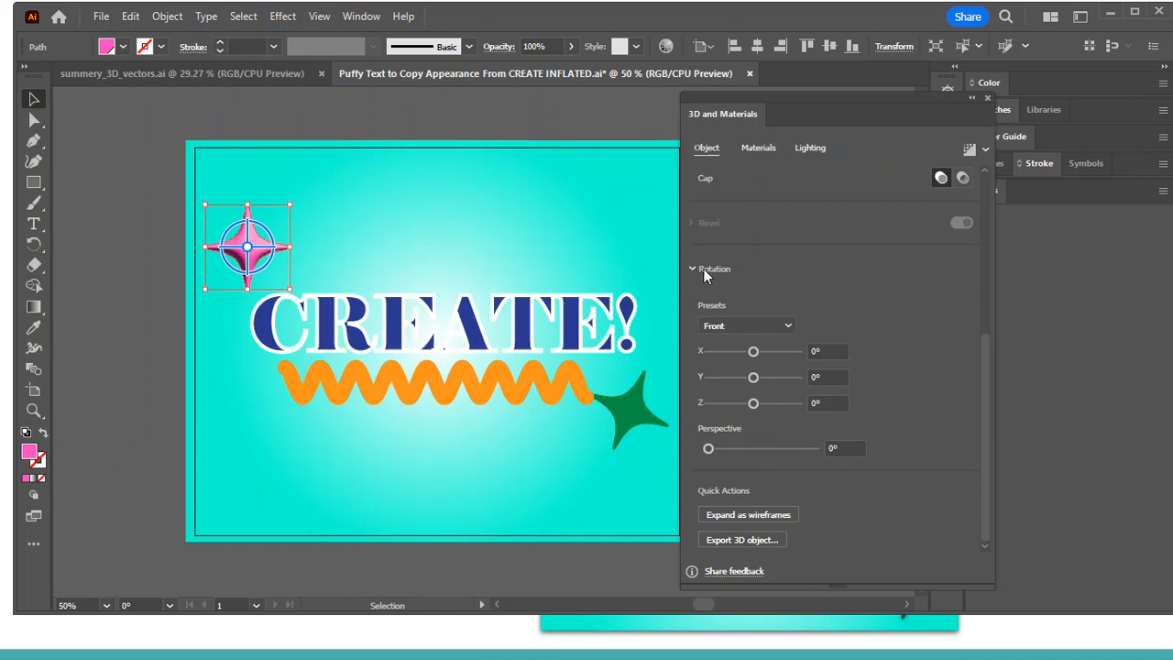
scroll(887, 338, "up", 5)
scroll(887, 338, "down", 5)
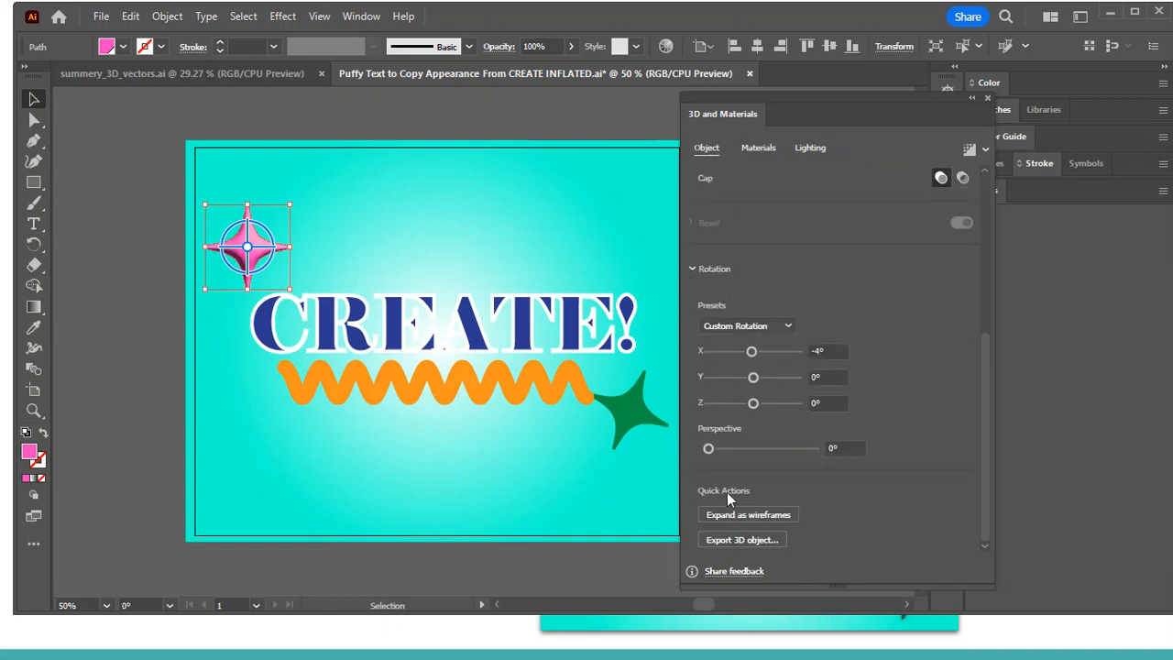
Try rotating the pink star freely in 3D to about 33.8° on X and 30.6° on Y, and undo it
left_click(227, 240)
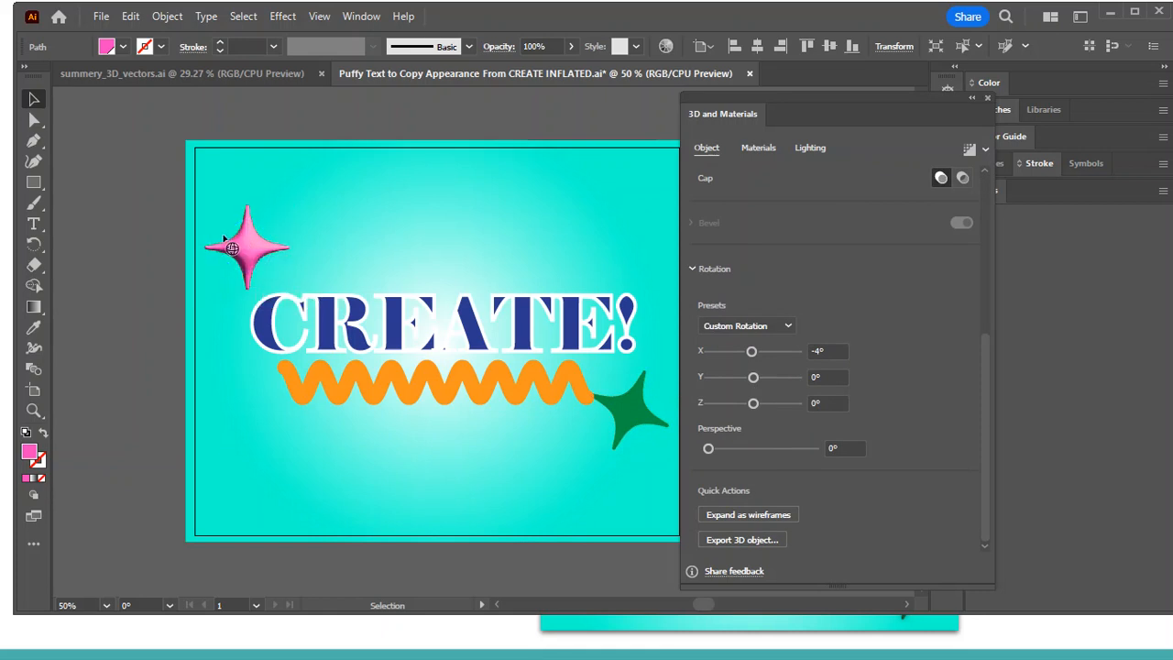
left_click(229, 242)
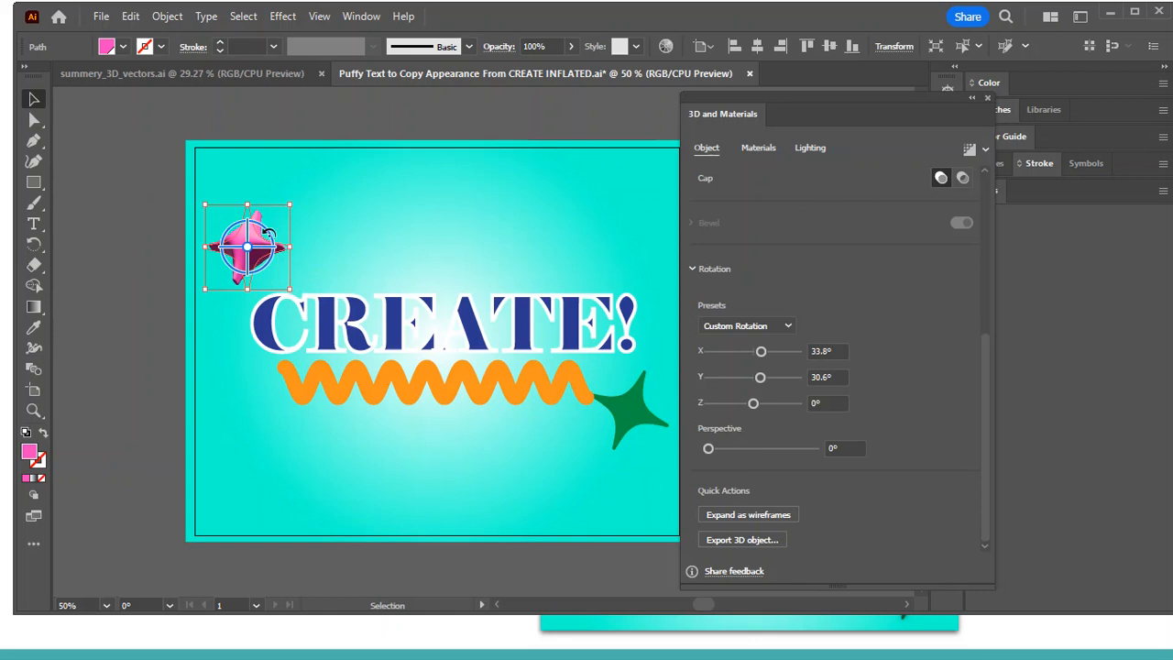
left_click(265, 267)
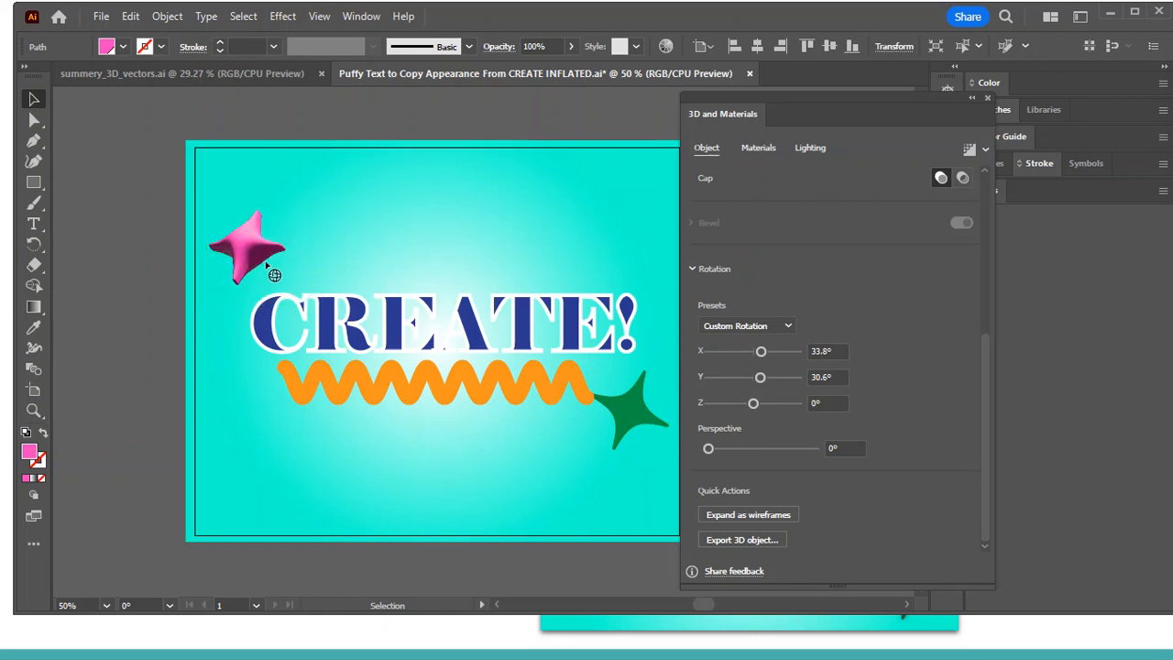
left_click_drag(267, 265, 335, 294)
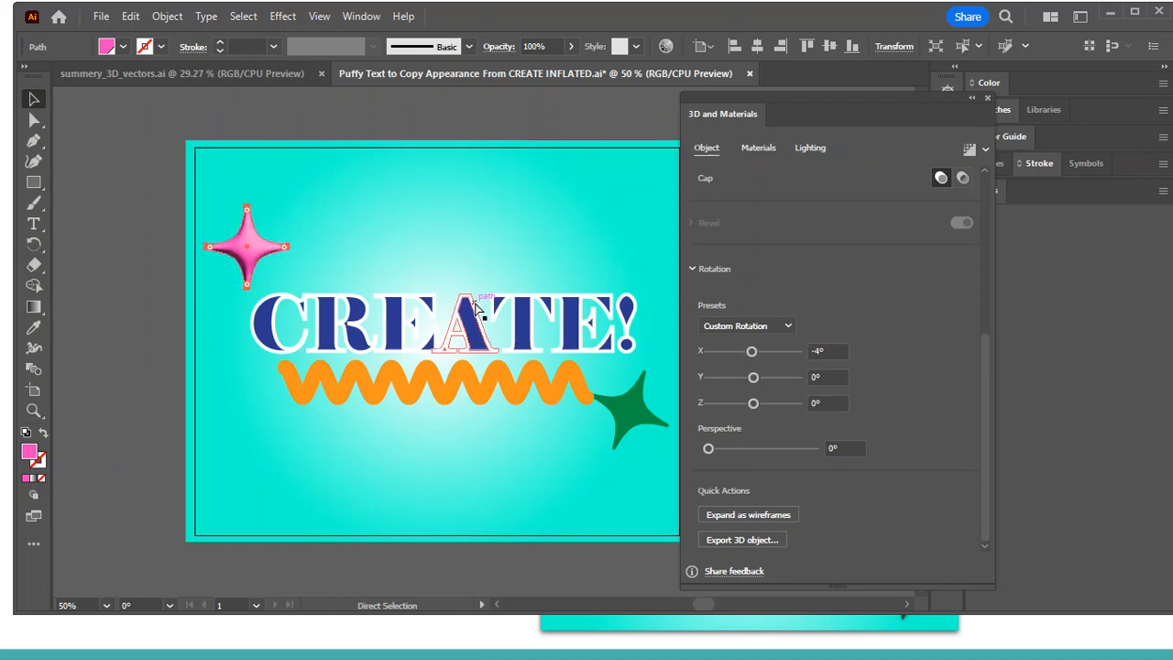
scroll(926, 369, "up", 5)
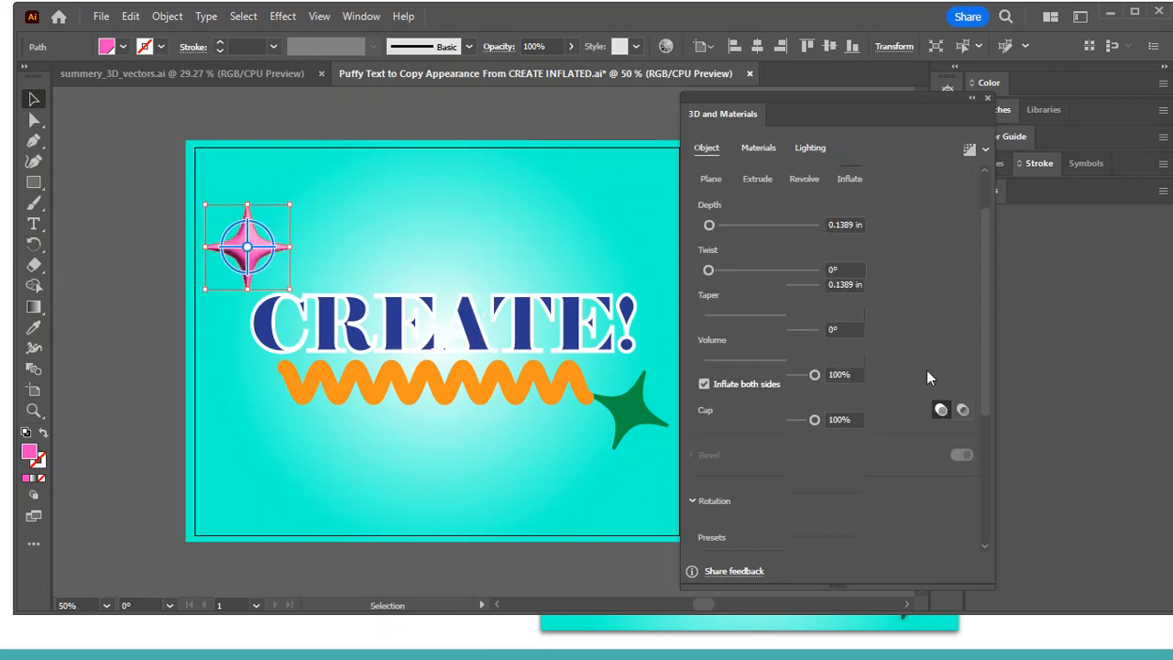
Choose the Default base material for the pink star and look through the Adobe Substance Materials
left_click(757, 147)
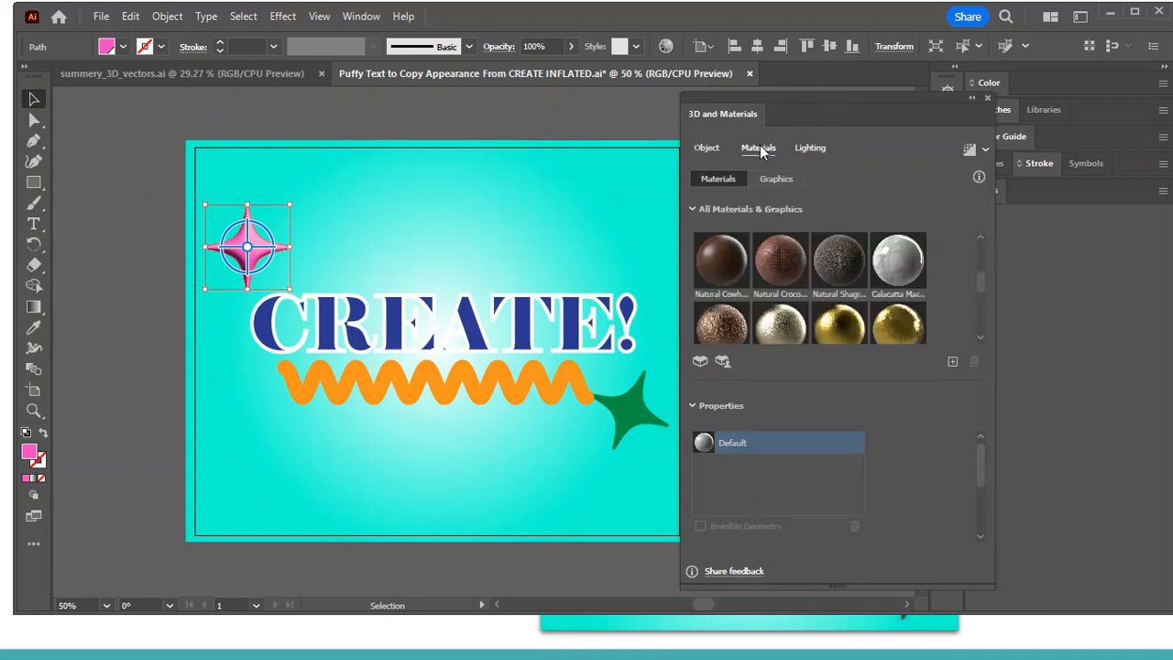
left_click_drag(977, 279, 978, 246)
left_click(715, 289)
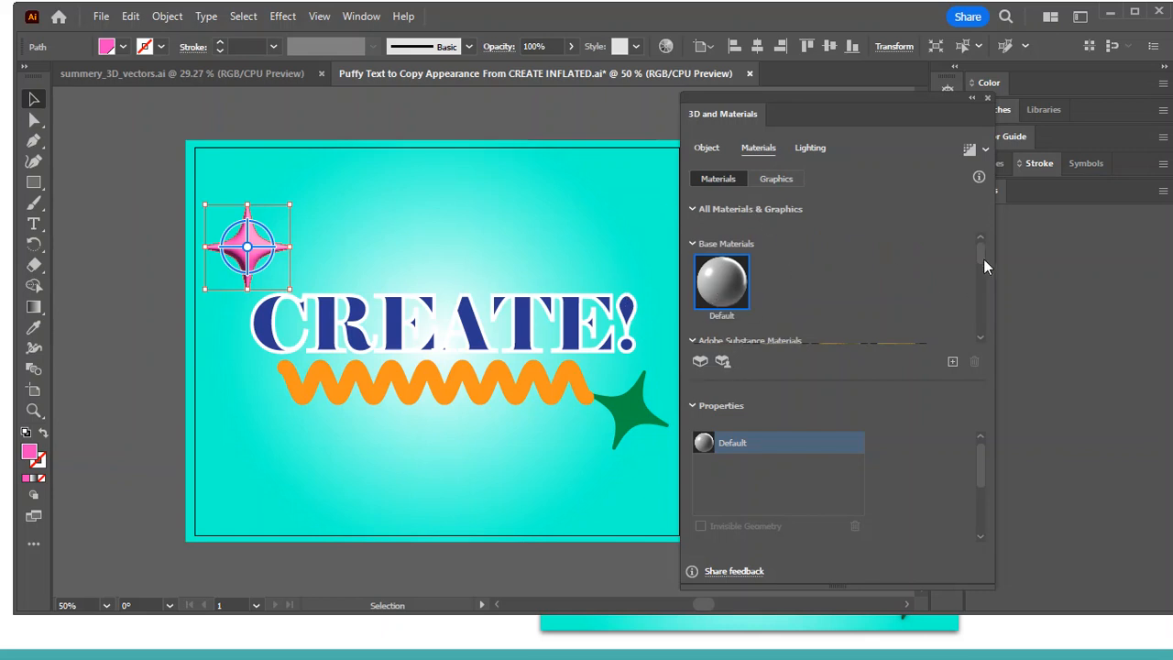
left_click_drag(982, 255, 979, 336)
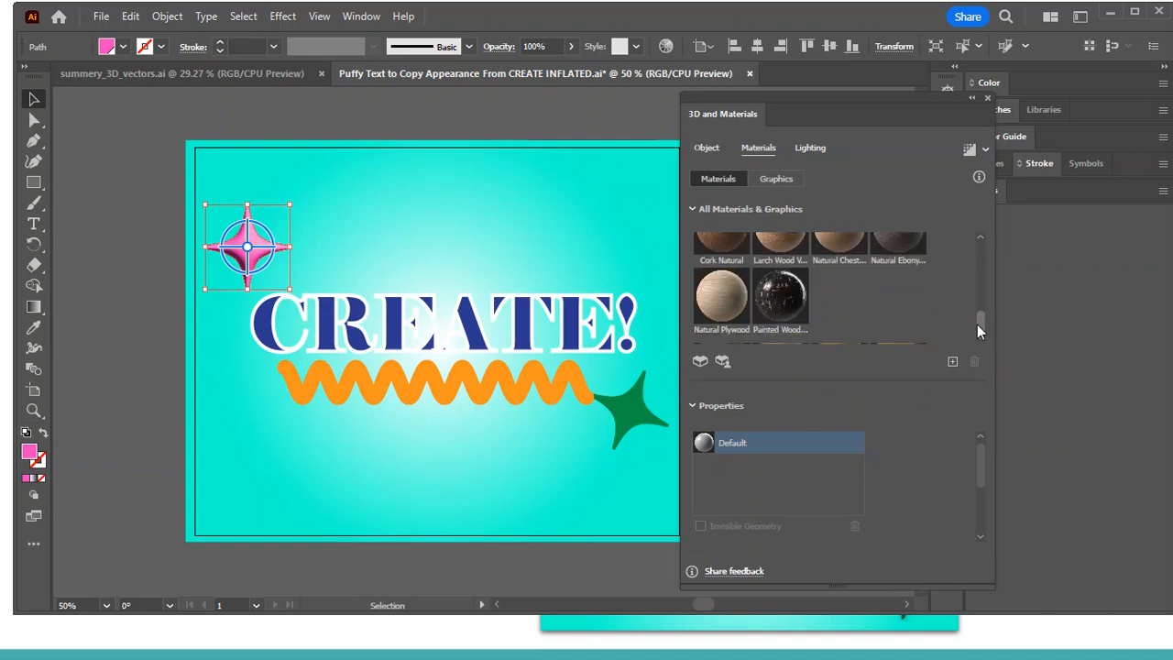
mouse_move(976, 320)
left_mouse_down()
mouse_move(981, 294)
mouse_move(981, 316)
left_mouse_up()
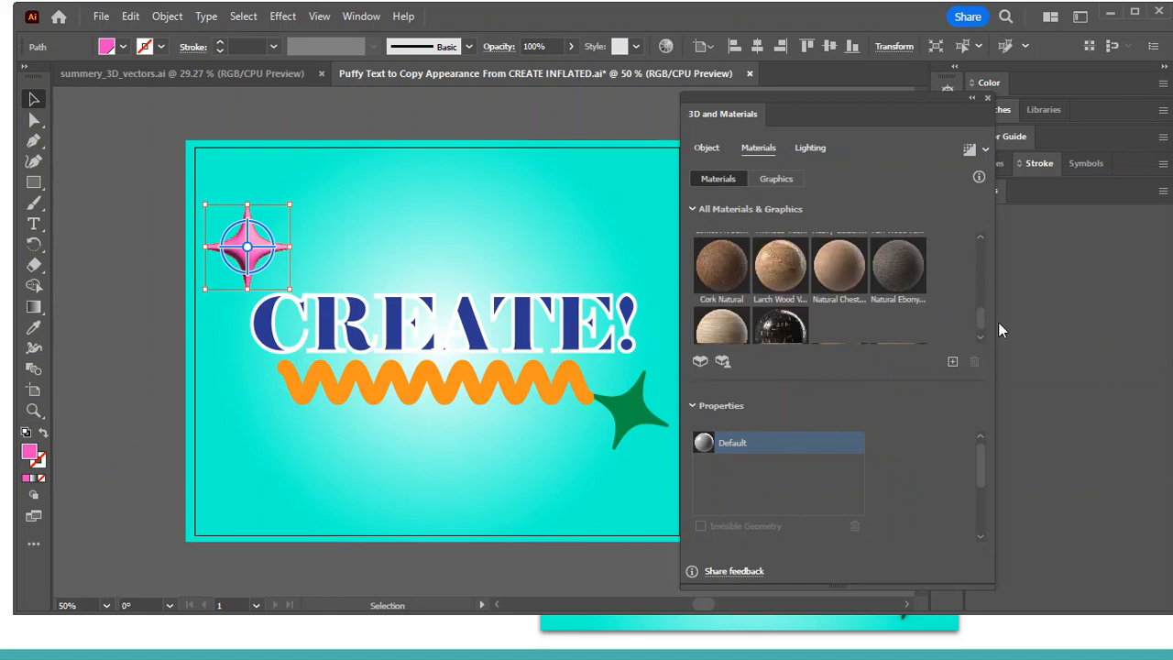
mouse_move(980, 318)
left_mouse_down()
mouse_move(976, 245)
mouse_move(989, 322)
left_mouse_up()
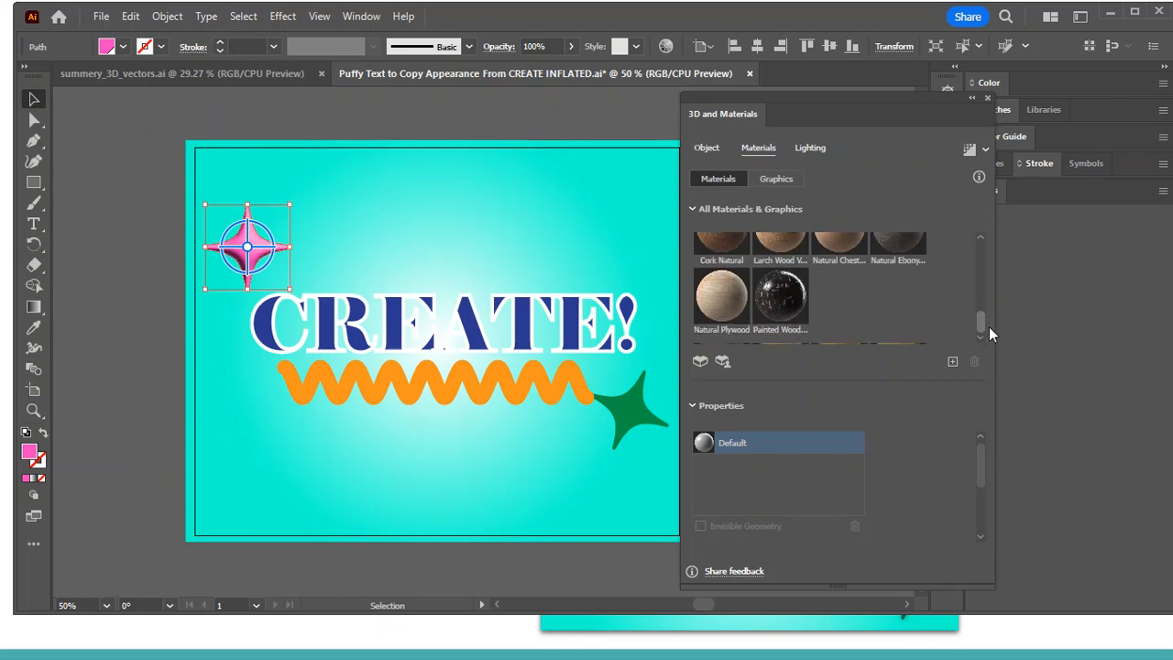
Set the Default material's Roughness to 0.25 and its Metallic value to 0.25
left_click_drag(985, 461, 985, 510)
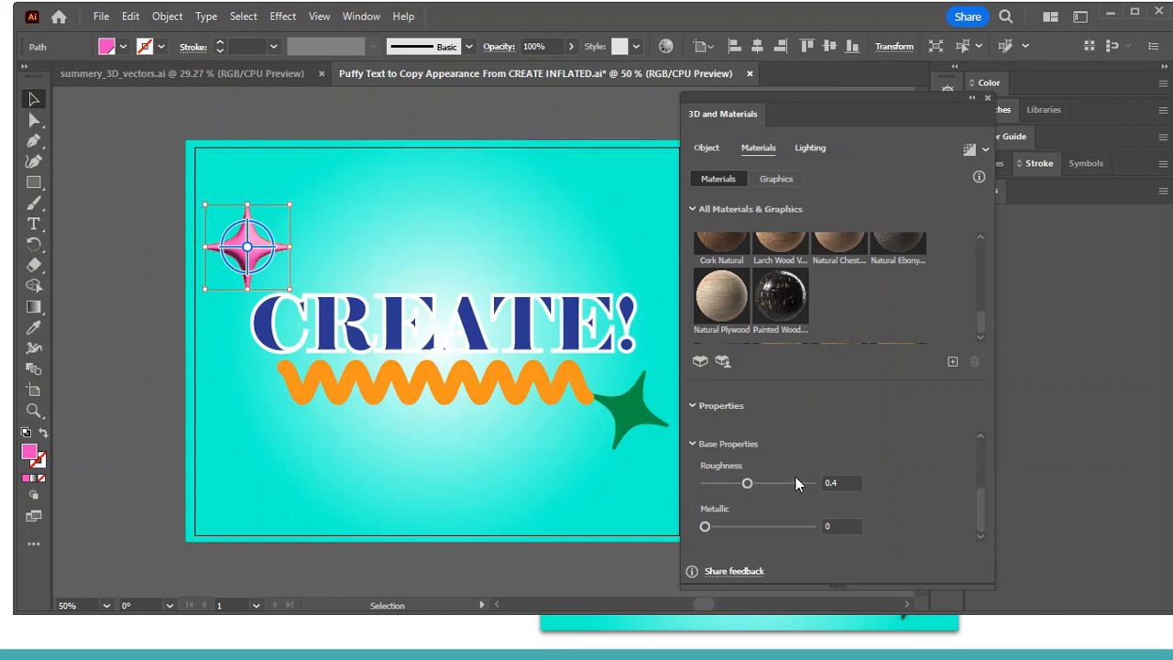
left_click(836, 483)
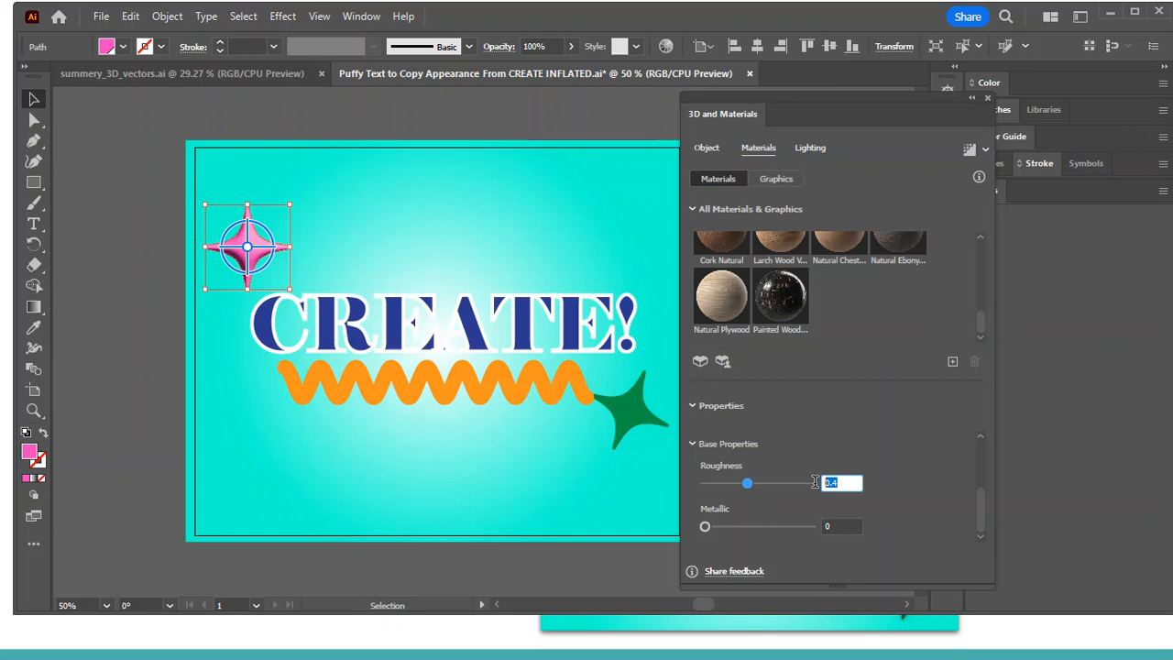
type(".25")
left_click(838, 524)
type(".25")
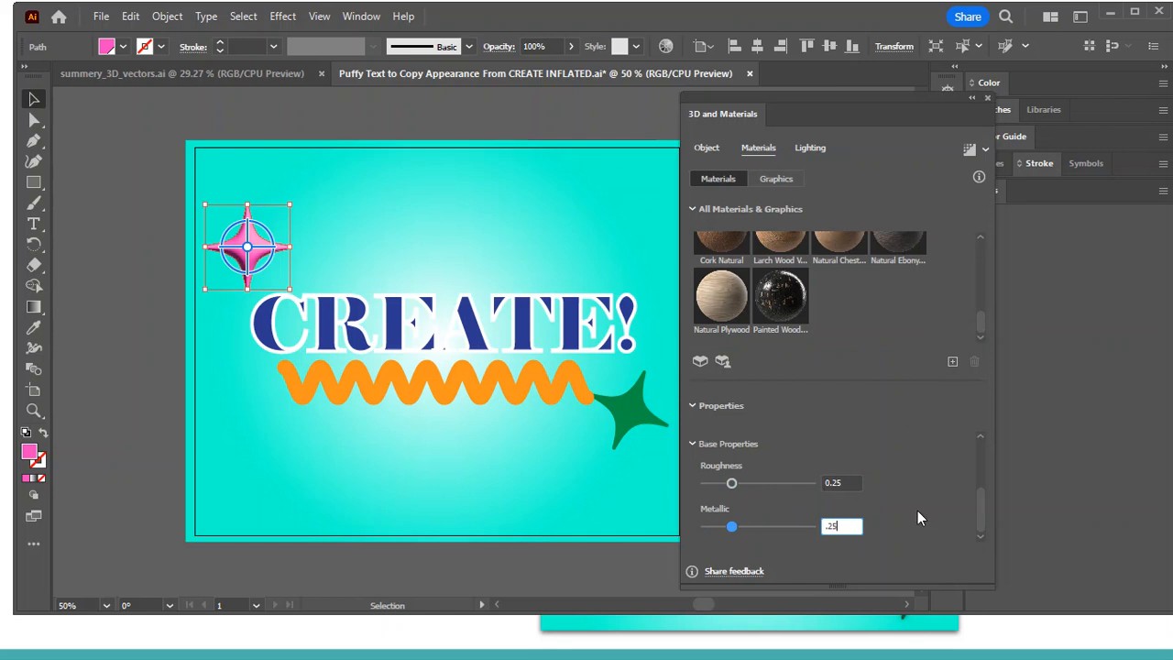
Set the pink star's light to a height of 45° and a rotation of 125°
left_click(811, 149)
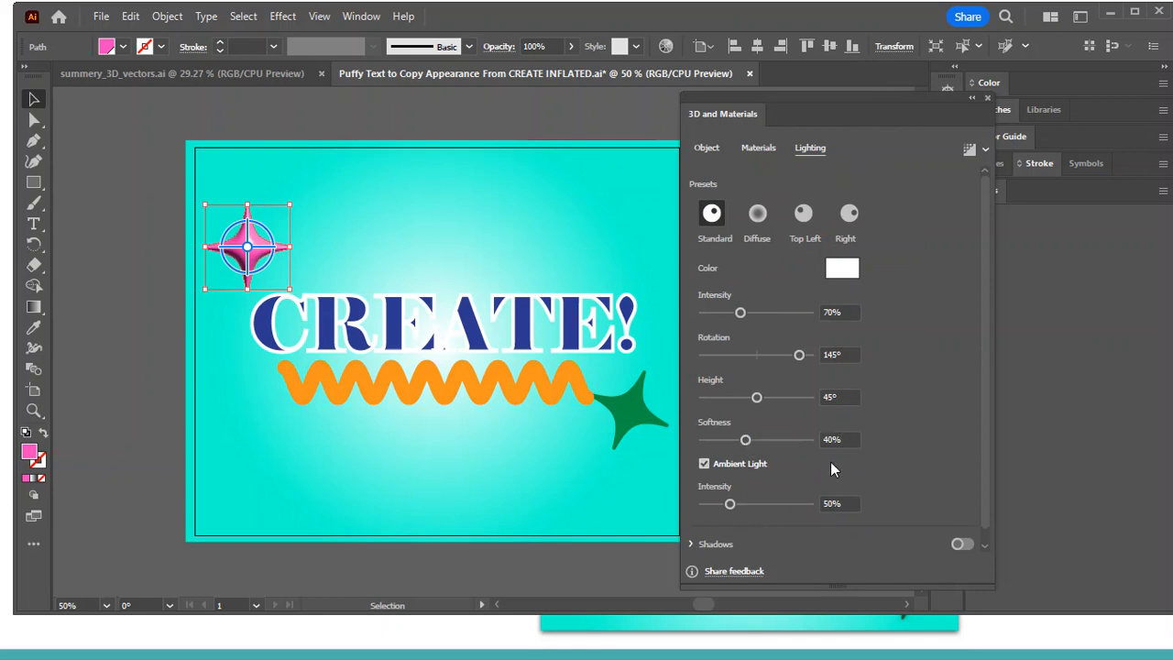
left_click_drag(754, 397, 734, 396)
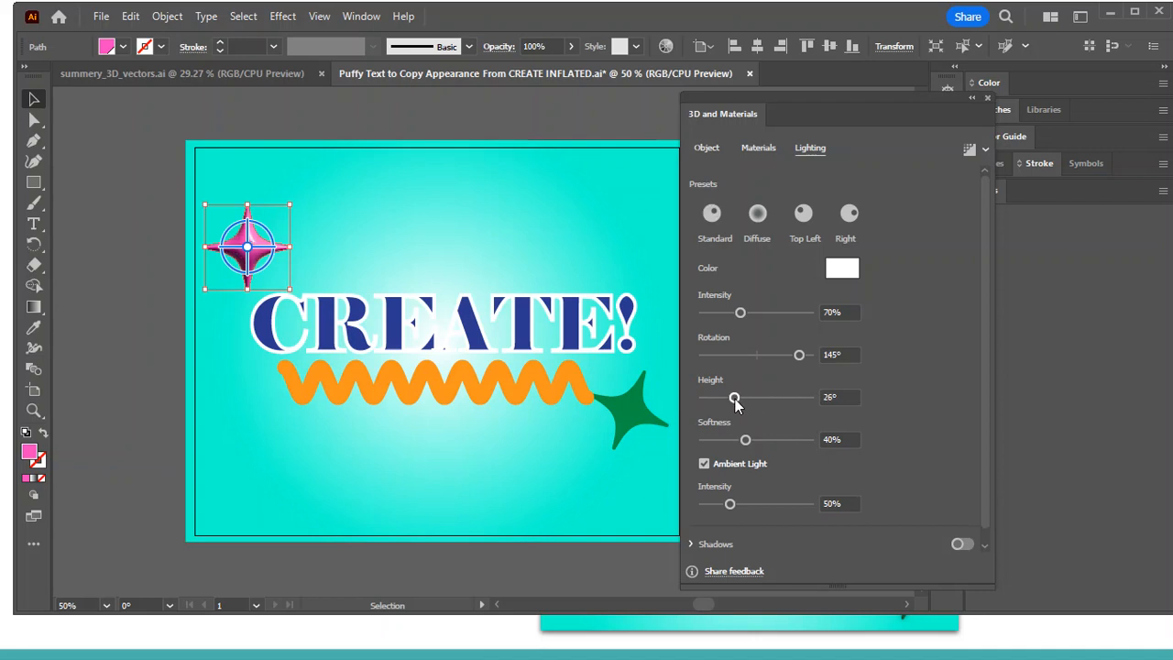
left_click(821, 396)
type("45")
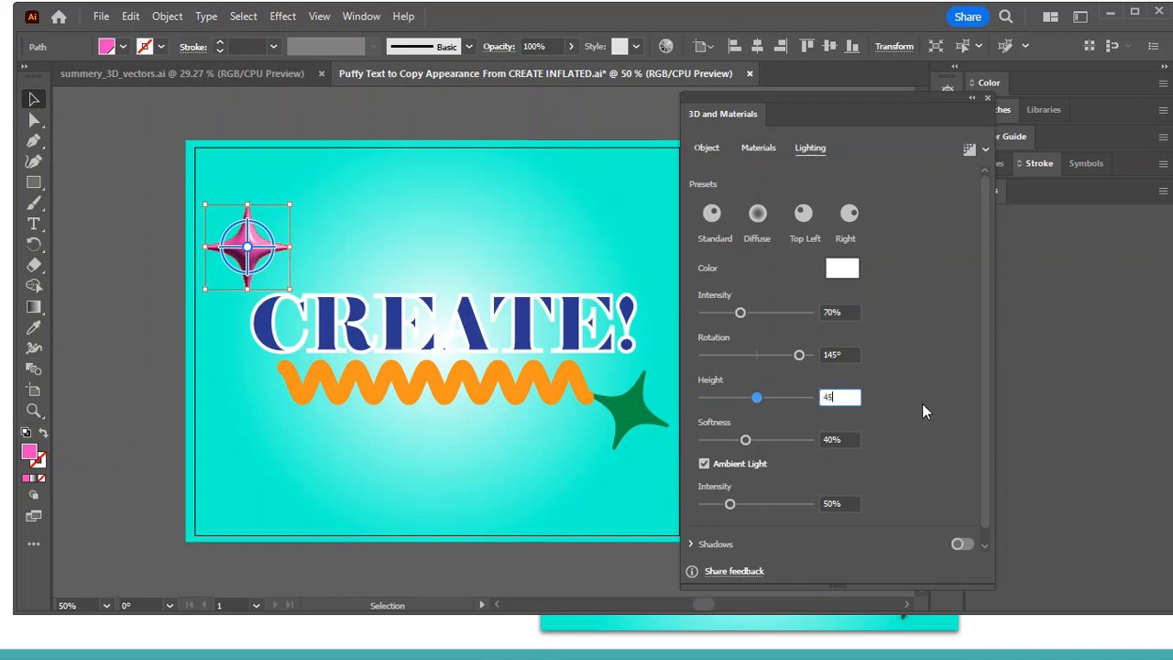
mouse_move(798, 357)
left_mouse_down()
mouse_move(779, 360)
mouse_move(794, 366)
mouse_move(782, 349)
left_mouse_up()
type("125")
key("Return")
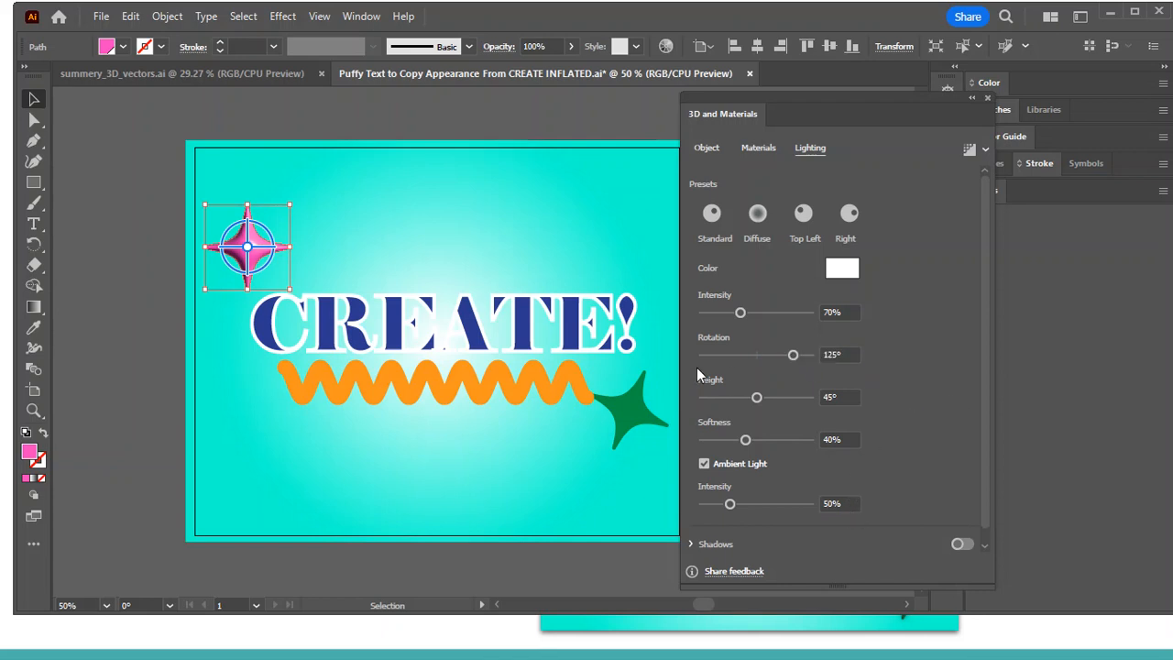
Render the pink star with ray tracing and dock the 3D and Materials settings beside the canvas
left_click(968, 151)
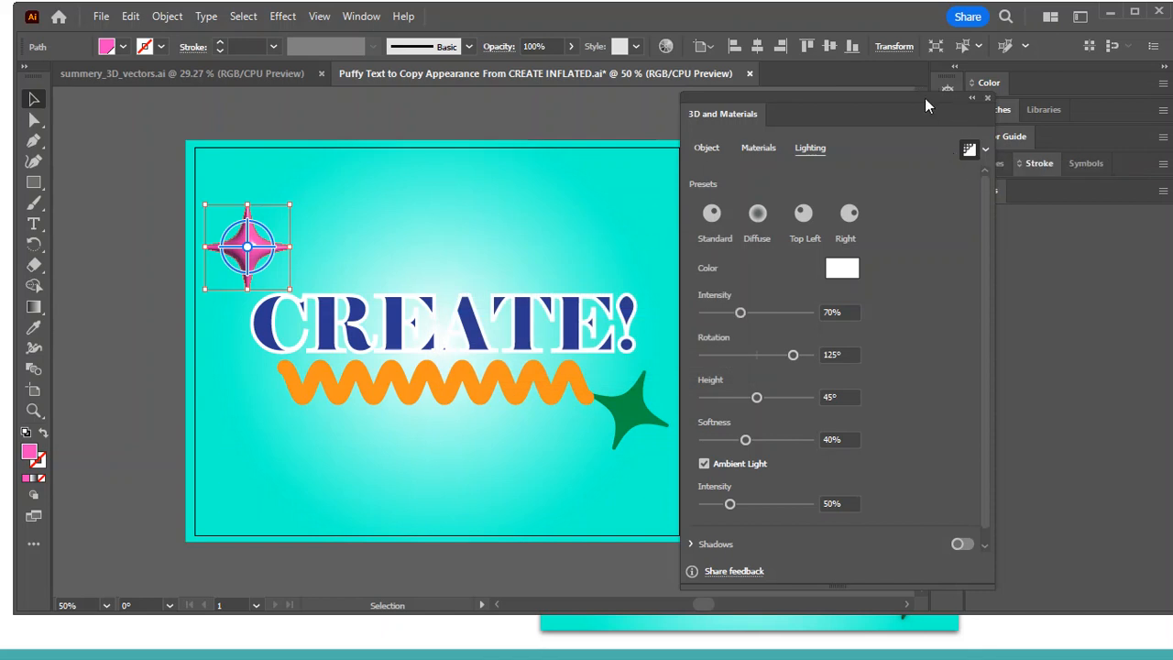
left_click_drag(902, 108, 917, 145)
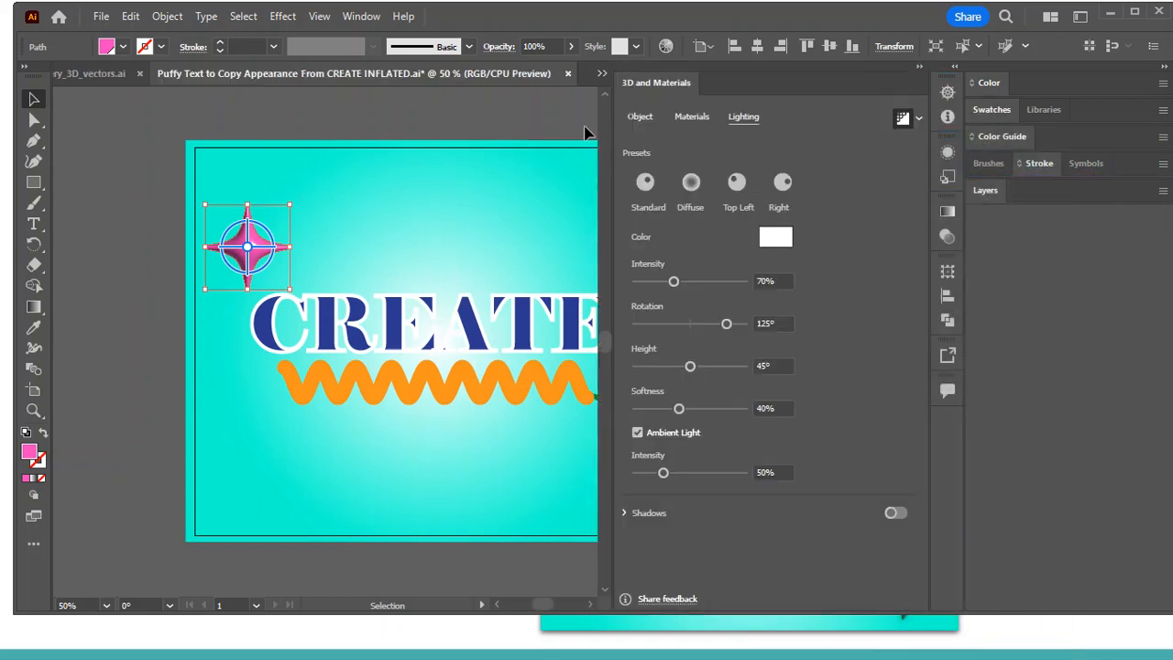
left_click(528, 455)
left_click_drag(550, 487, 436, 465)
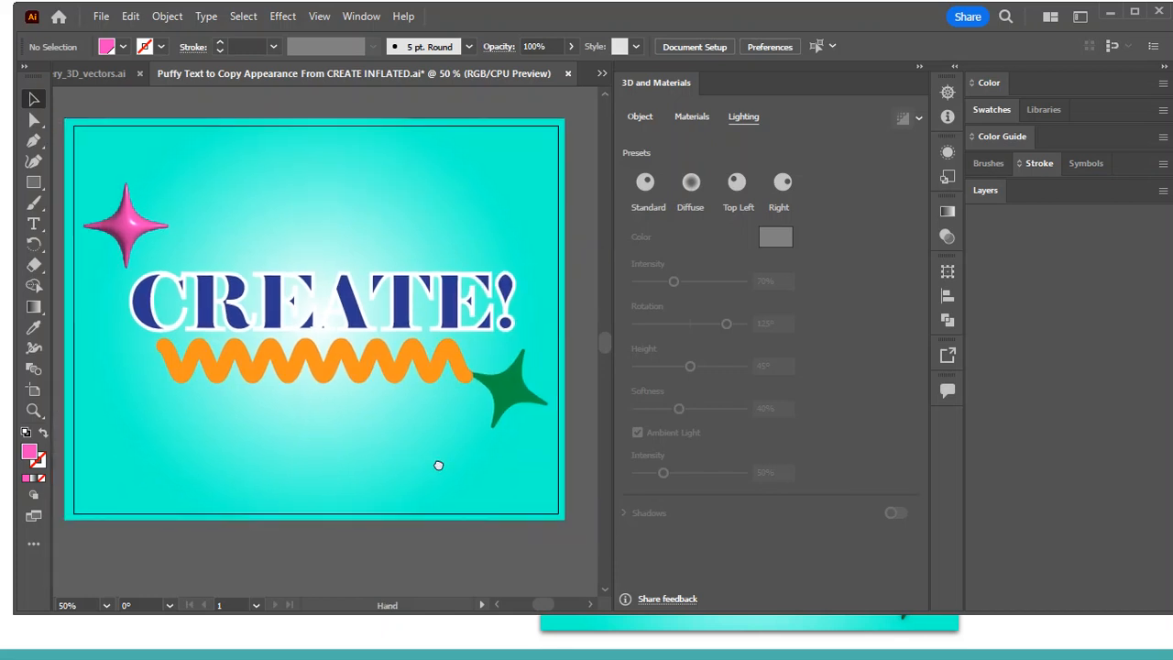
Make two copies of the green star below the original, forming a cluster in the artboard's lower-right corner
left_click(513, 397)
left_click_drag(513, 398, 520, 486)
left_click(574, 363)
left_click(509, 404)
left_click(461, 440, "shift")
left_click(532, 481, "shift")
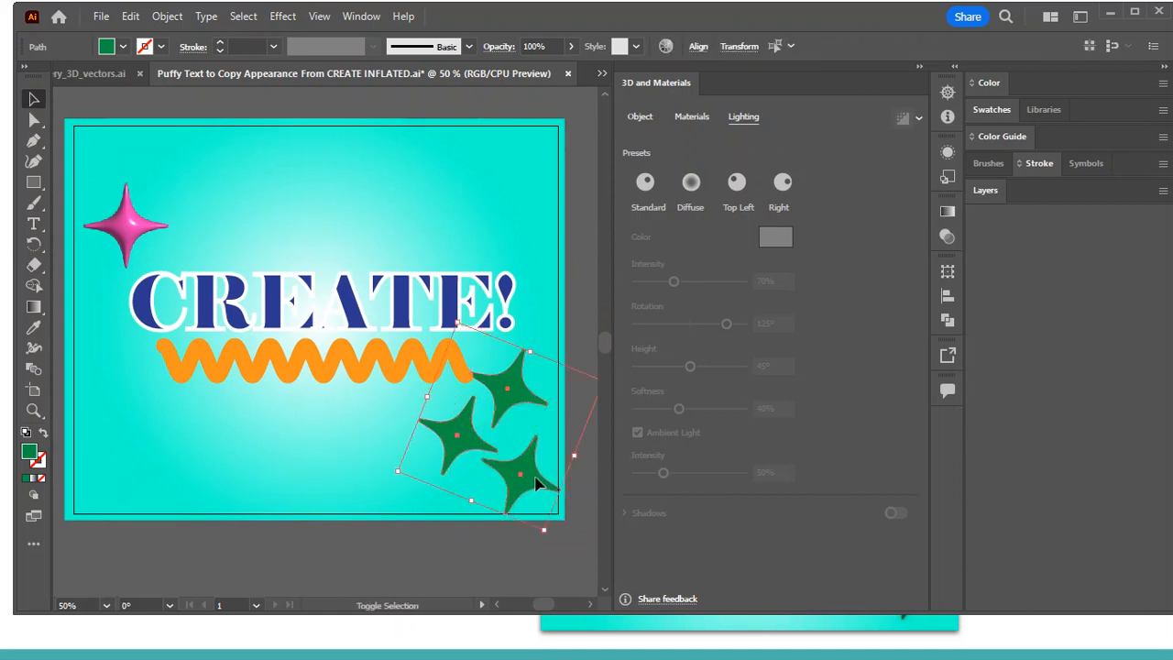
Shrink the uppermost green star of the cluster and fill it with the pink swatch
left_click(579, 321)
left_click_drag(507, 404, 524, 408)
left_click_drag(569, 376, 551, 384)
left_click(523, 393)
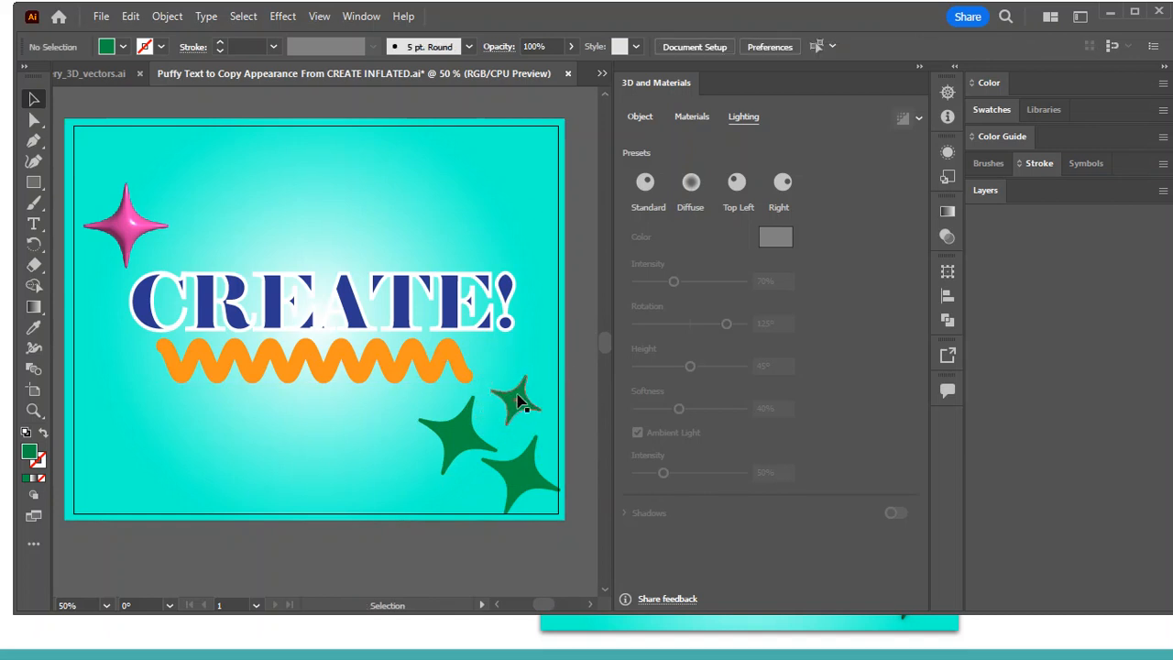
left_click(123, 47)
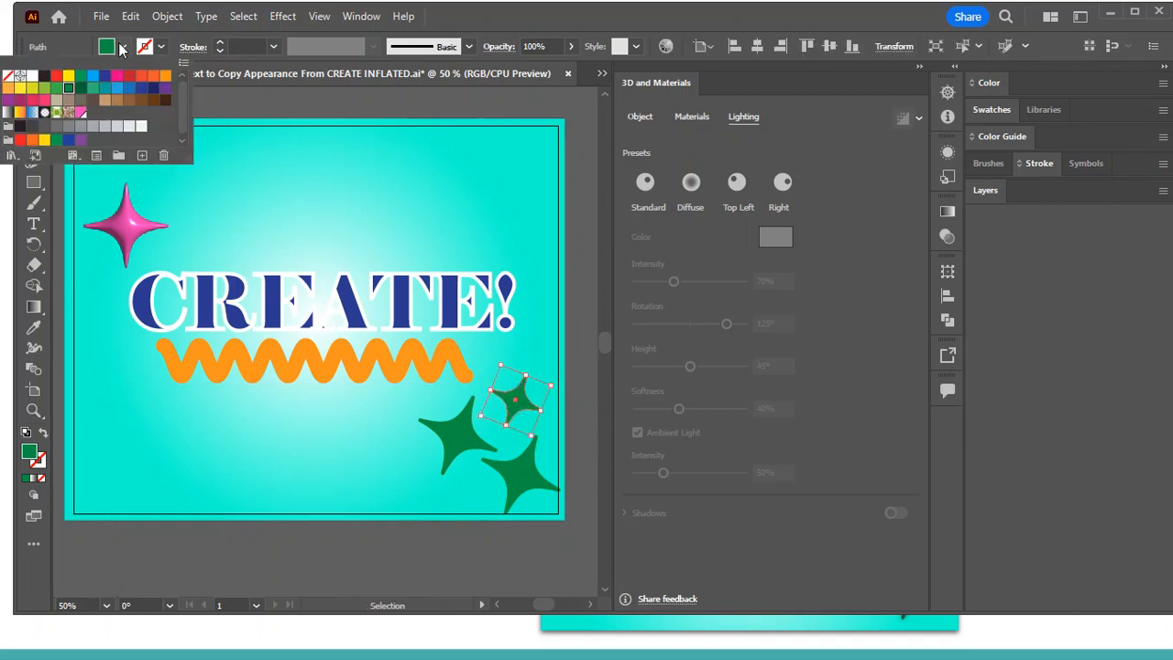
left_click(80, 113)
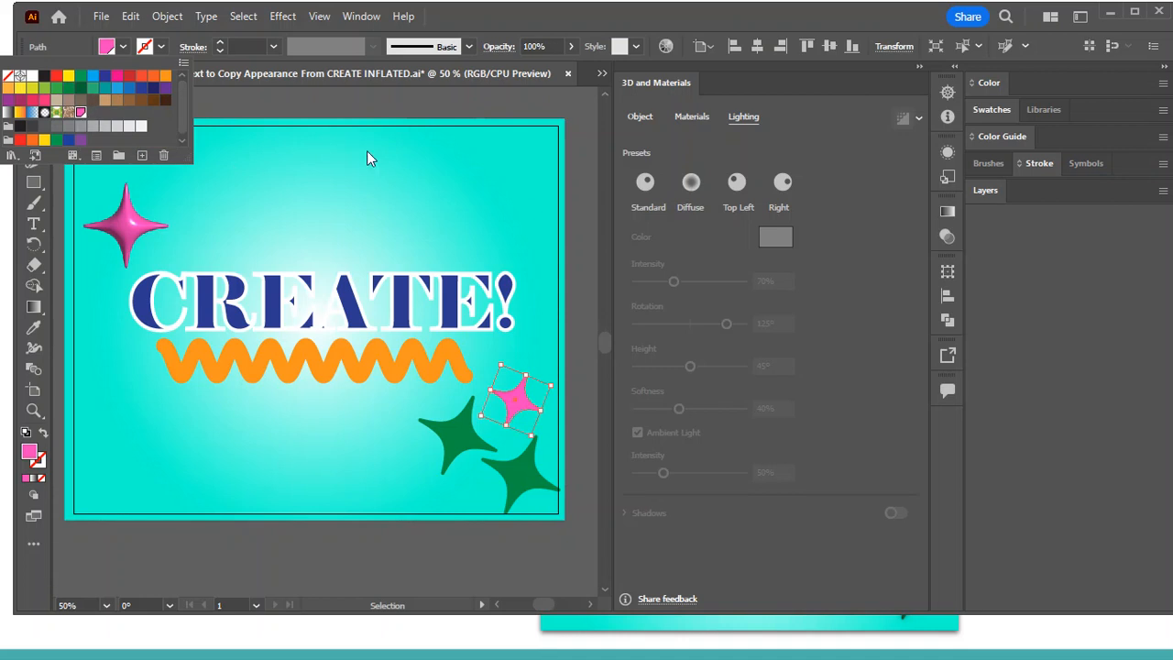
left_click(480, 104)
left_click(582, 409)
Group the small pink star with the two green stars below it
left_click(460, 436)
left_click(525, 396, "shift")
left_click(529, 476, "shift")
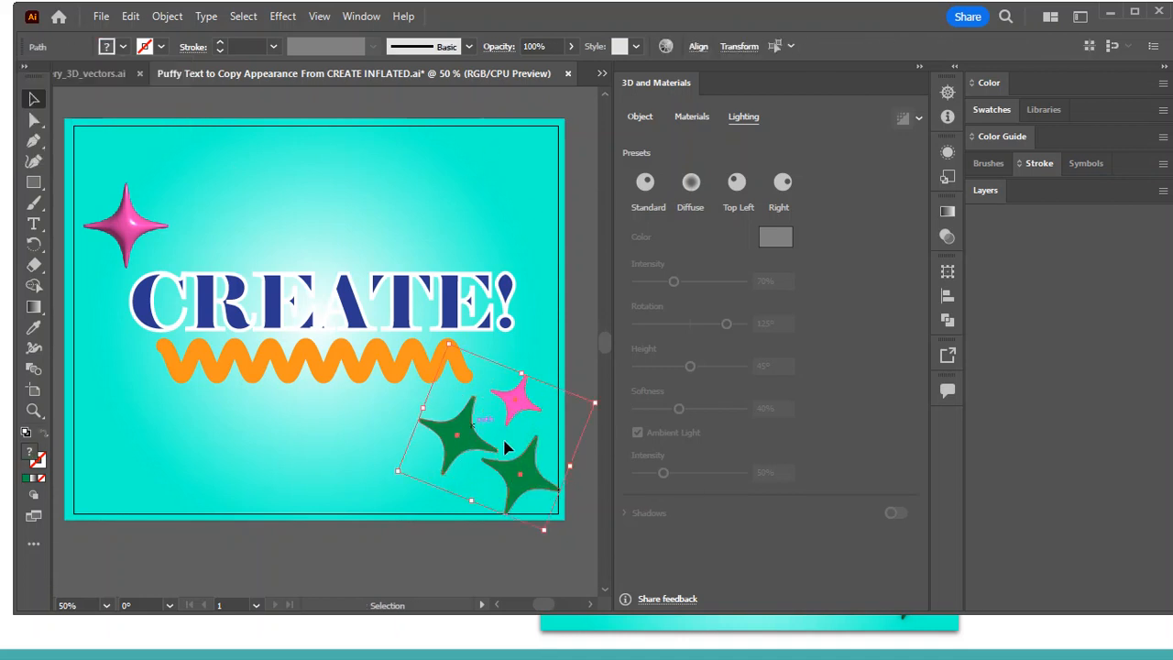
right_click(465, 441)
left_click(555, 381)
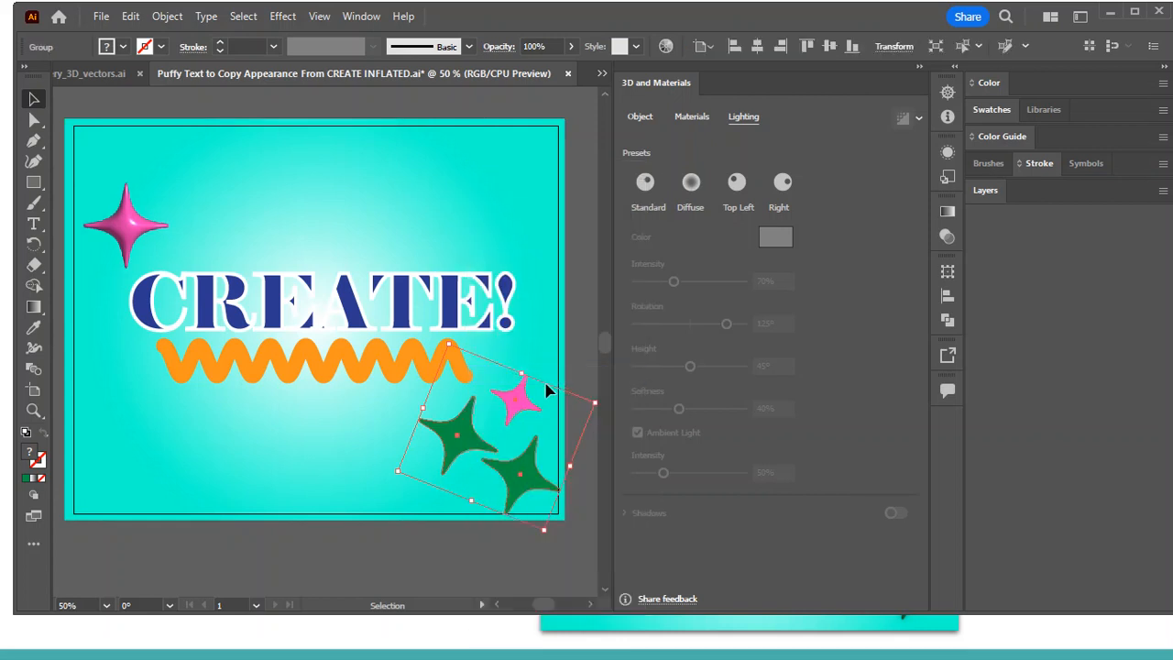
right_click(474, 461)
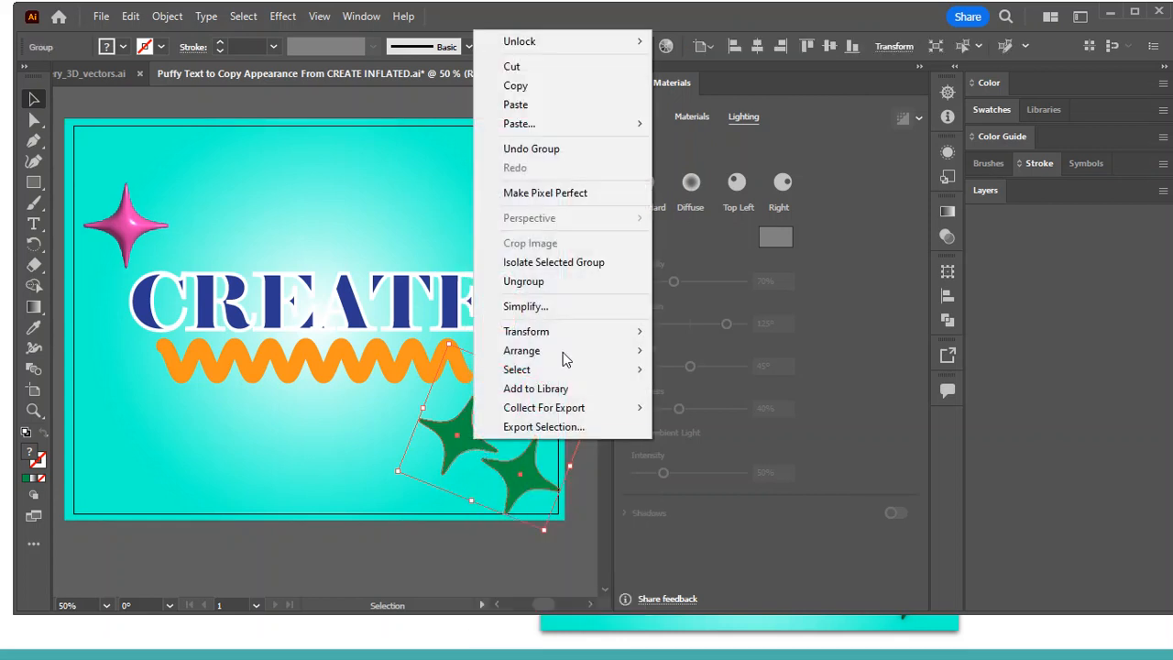
left_click(759, 97)
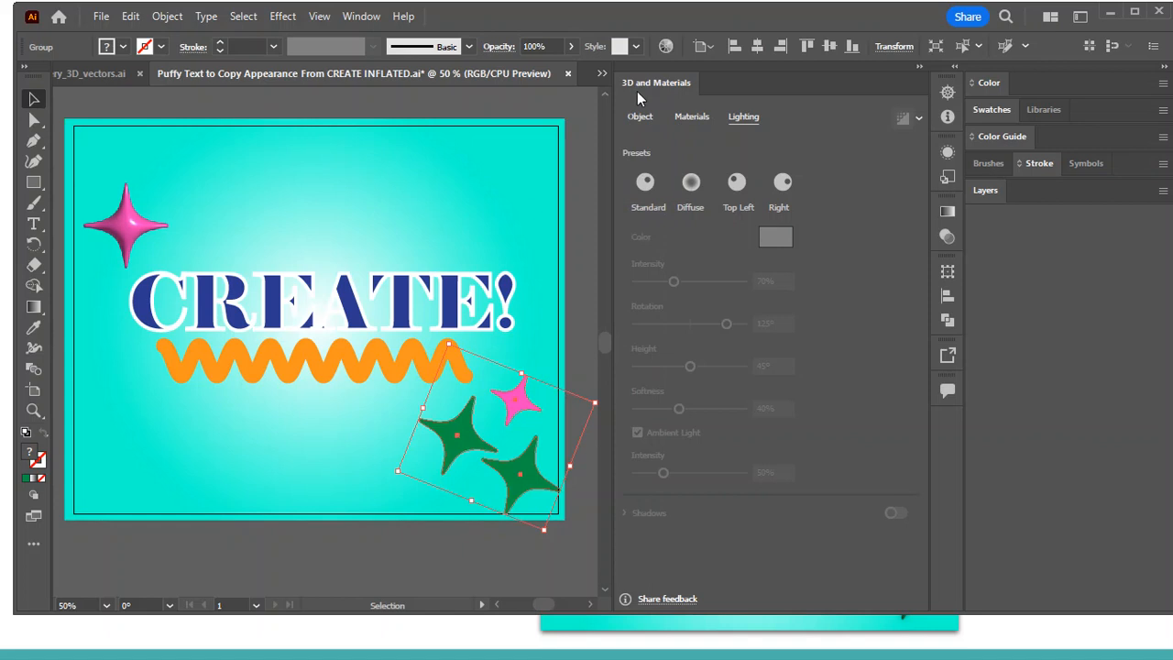
Apply the 3D Inflate effect to the grouped star cluster, with inflation on both sides
left_click(629, 119)
left_click(786, 187)
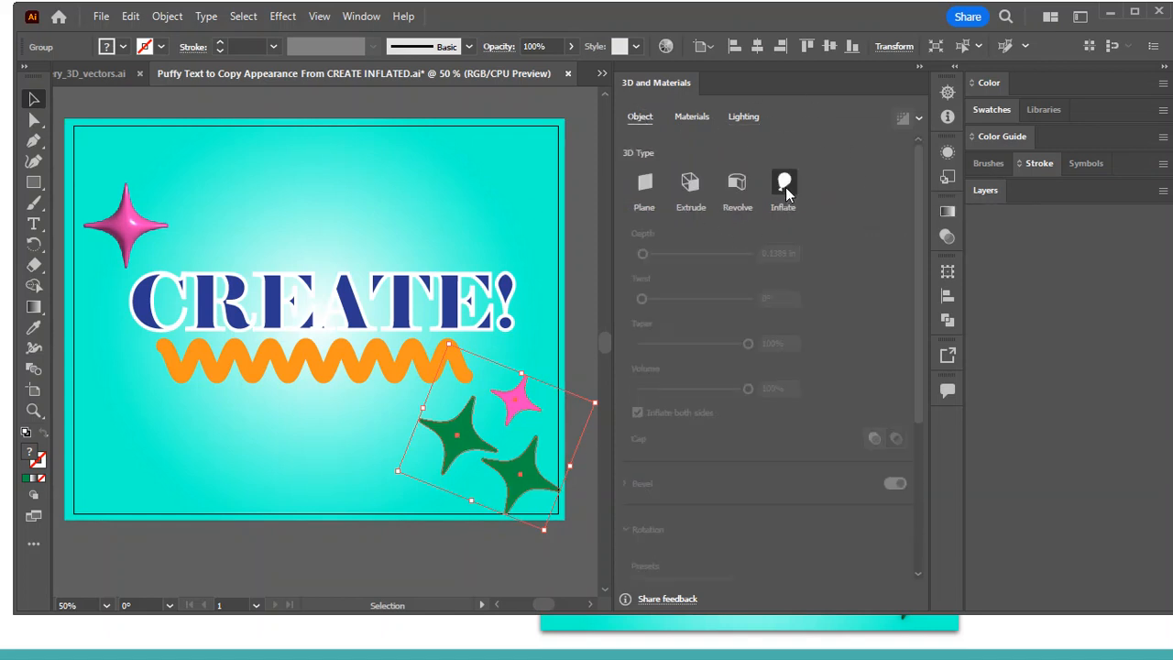
left_click(638, 413)
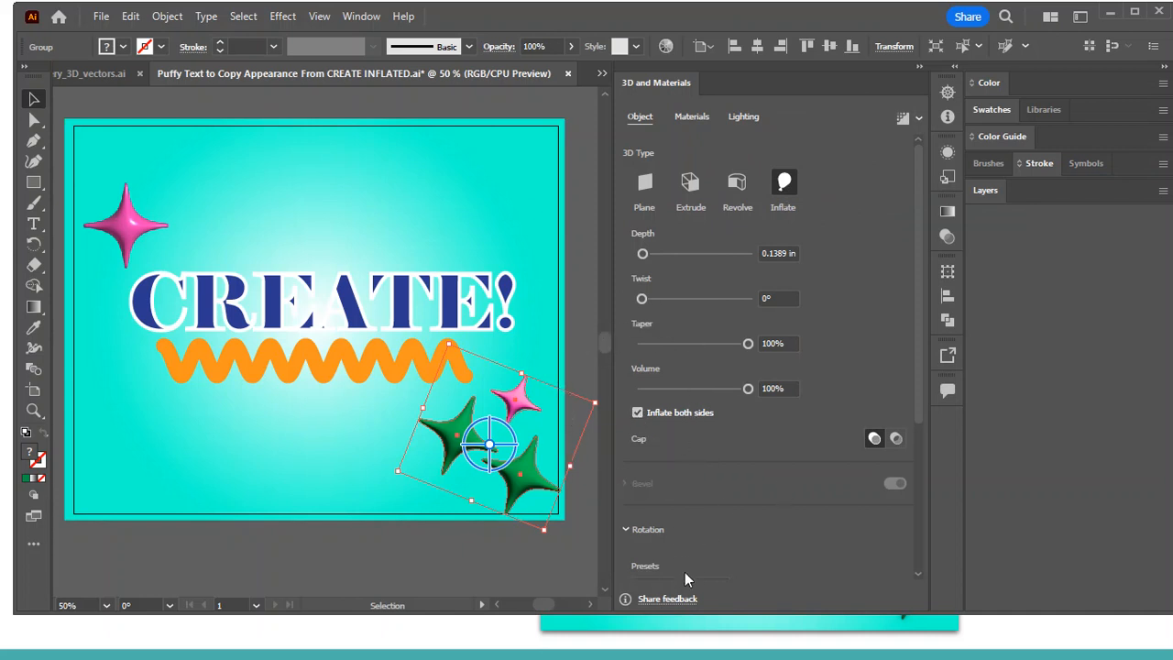
Set the star cluster's material roughness to 0.25 and metallic to 0.25
left_click(693, 118)
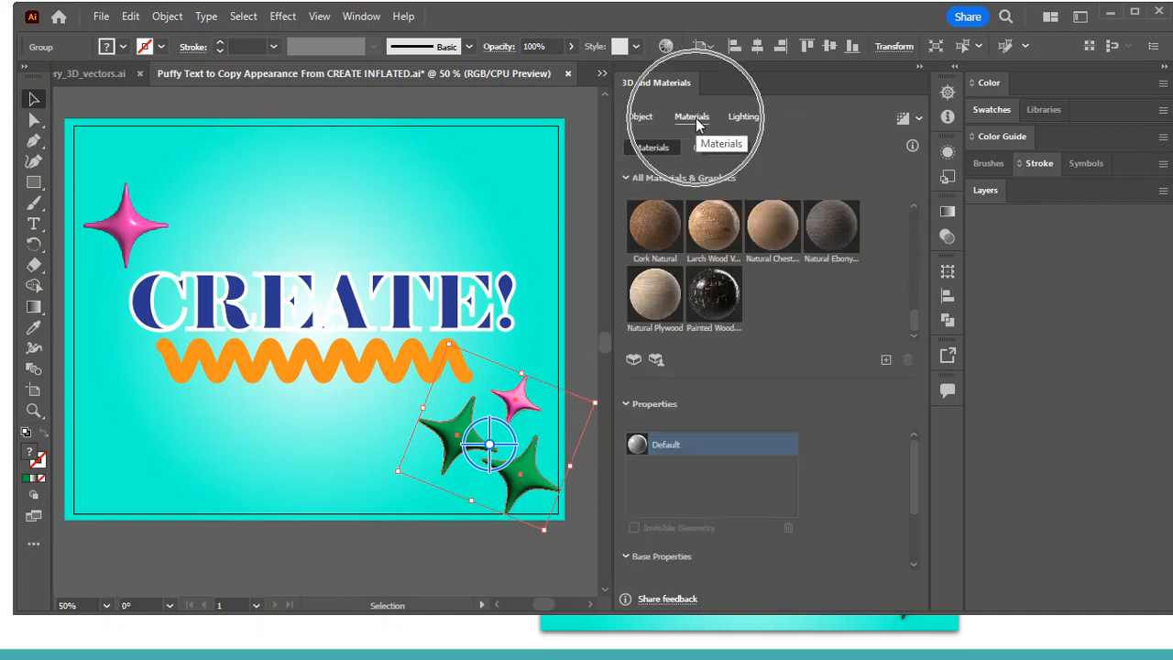
left_click_drag(915, 466, 912, 536)
left_click(792, 513)
type(".25")
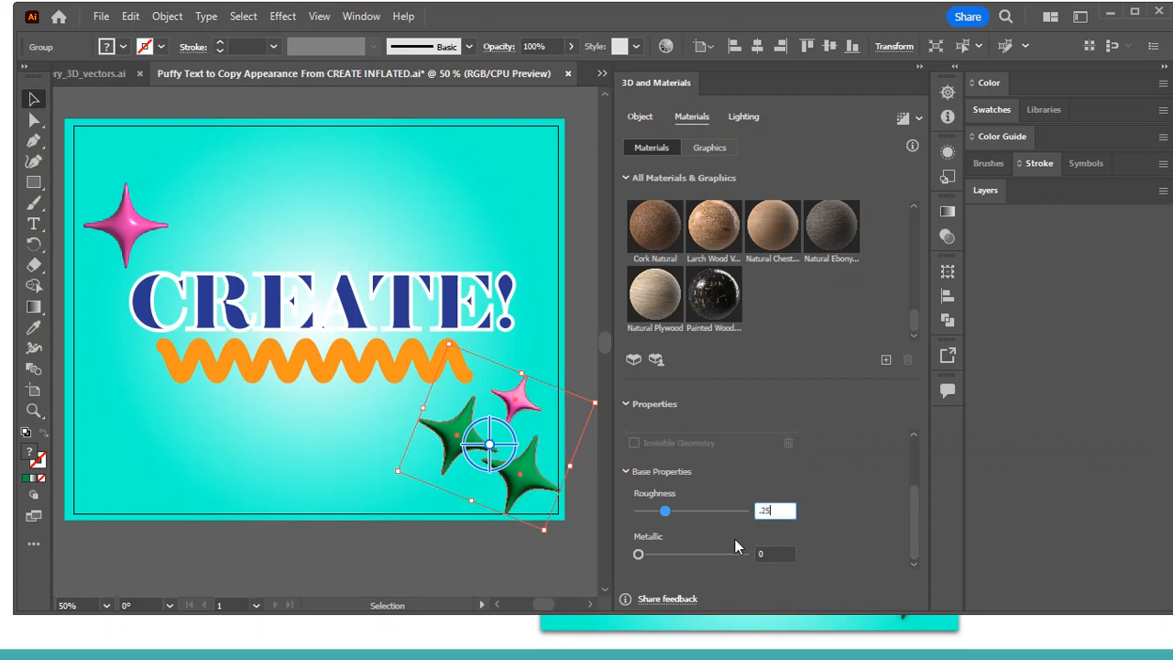
key("Tab")
type(".25")
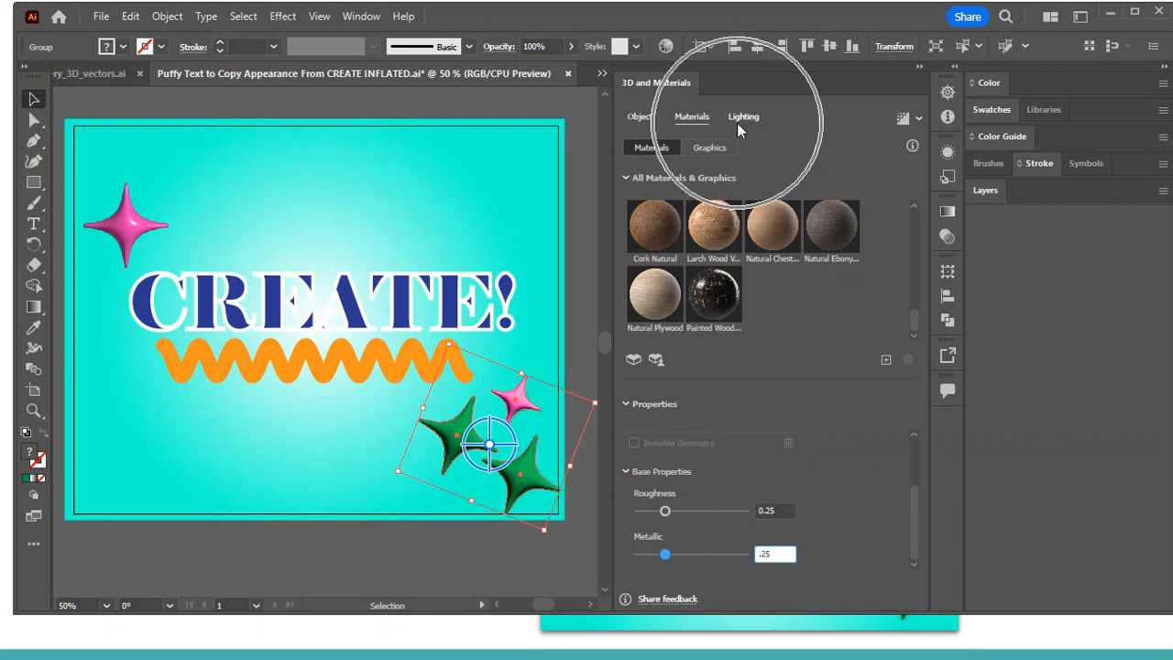
left_click(821, 454)
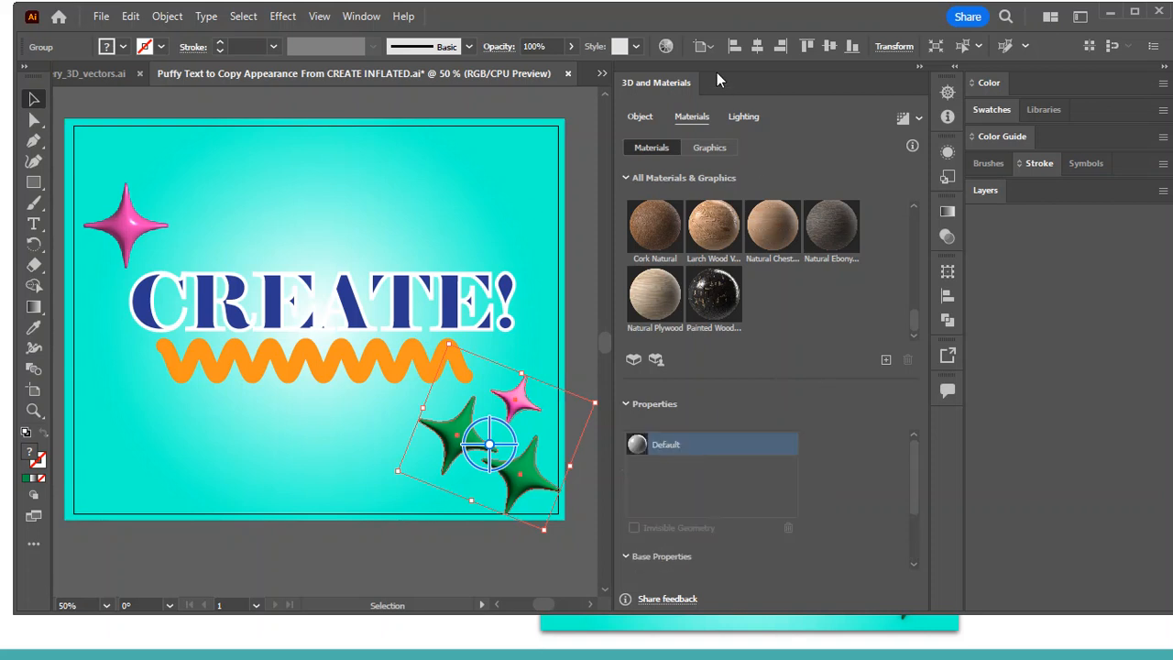
Render the inflated star cluster with ray tracing and deselect it
left_click(750, 120)
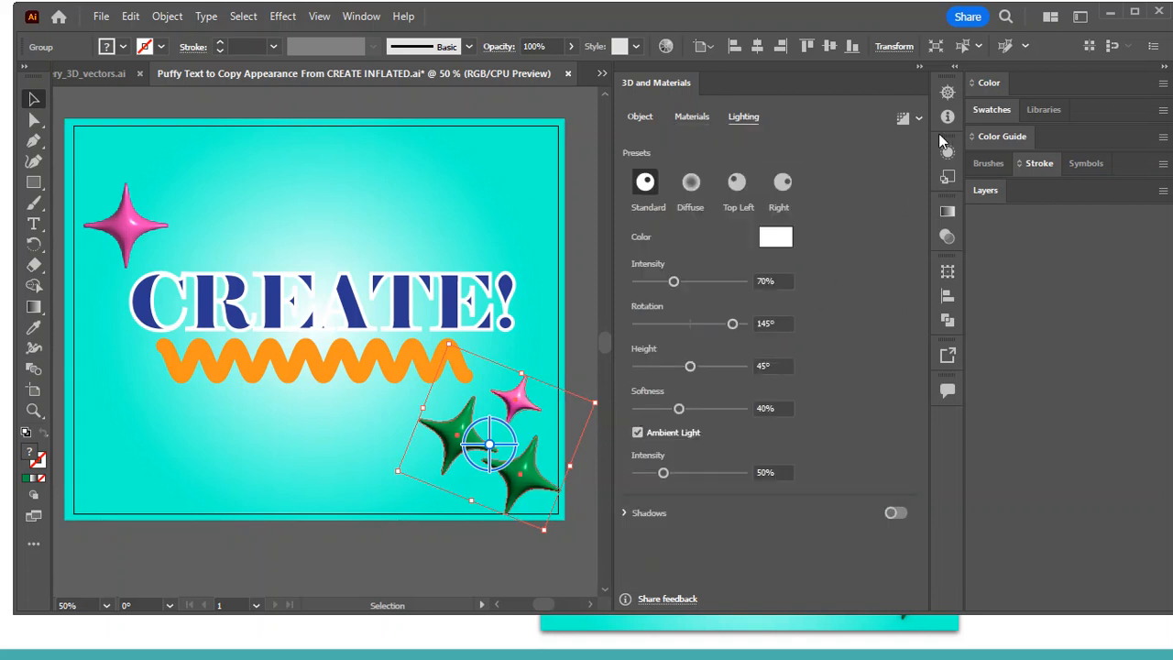
left_click(904, 121)
left_click(905, 121)
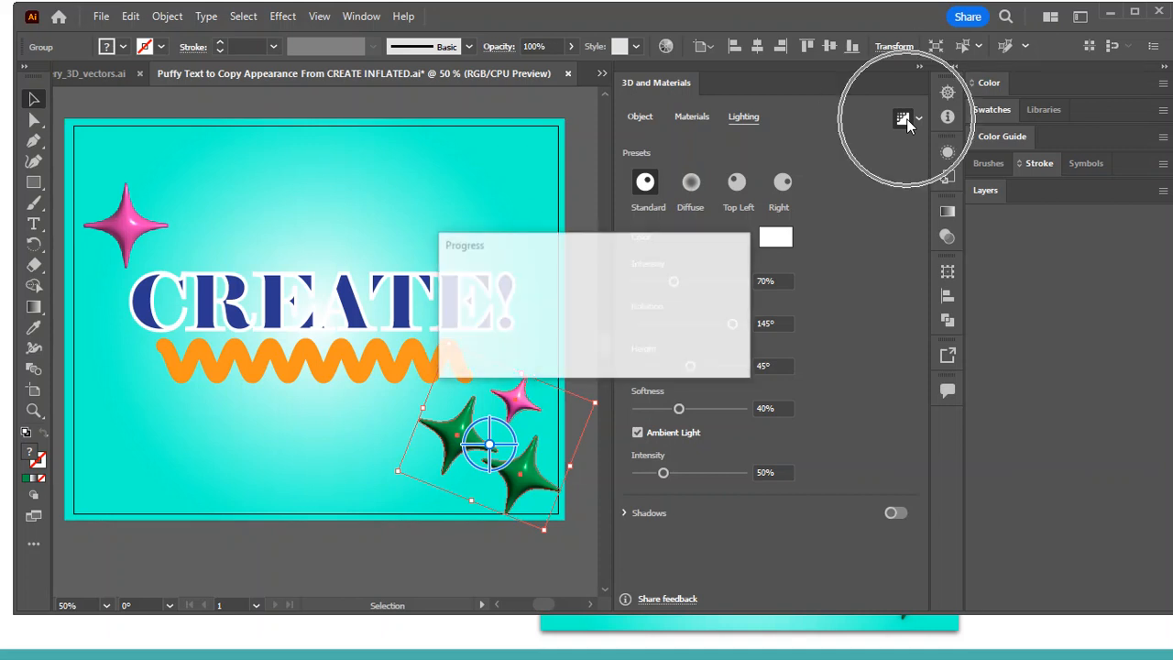
left_click(464, 542)
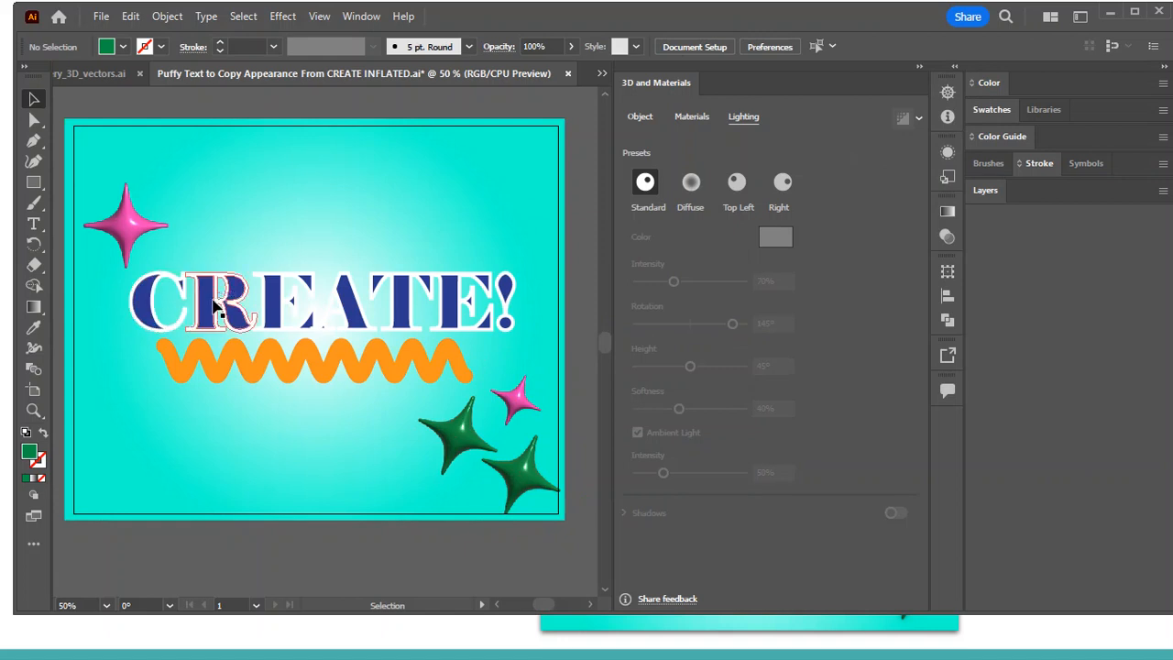
Apply the 3D Inflate effect to the CREATE! lettering group, with inflation on both sides
left_click(260, 294)
right_click(339, 321)
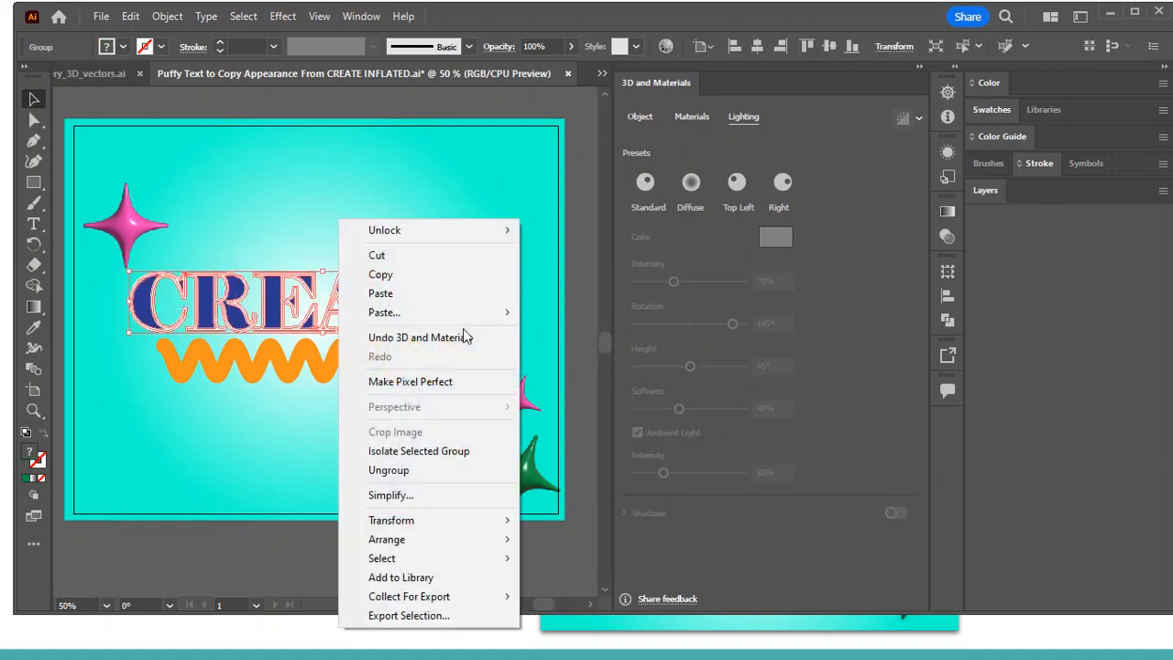
left_click(590, 267)
left_click(356, 290)
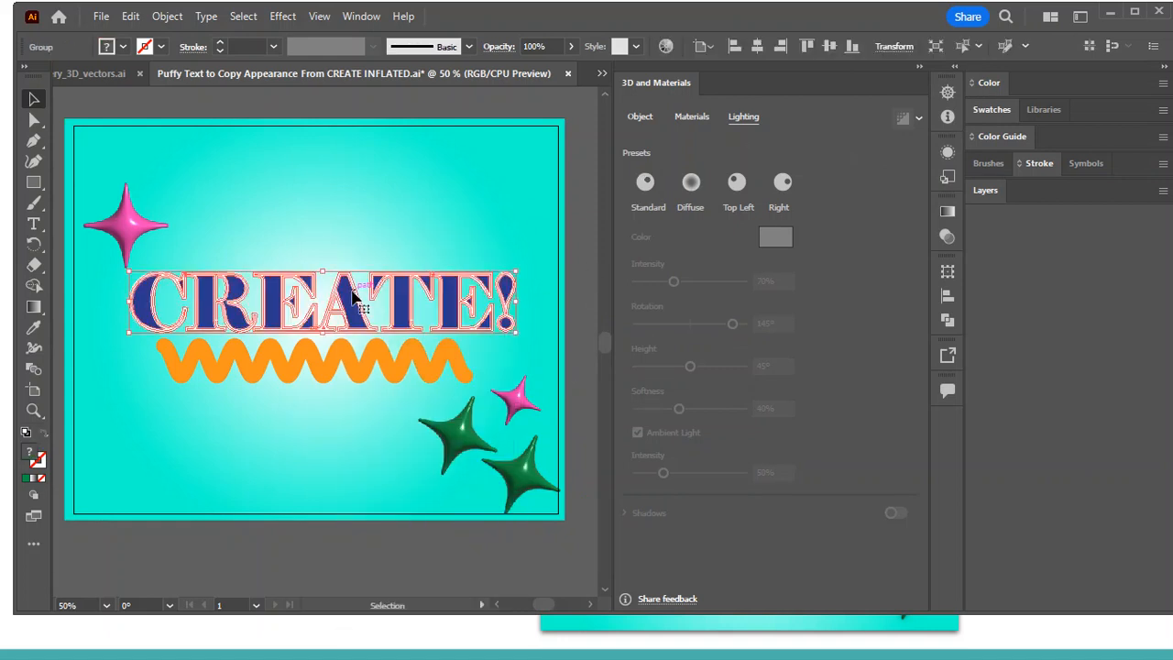
left_click(640, 119)
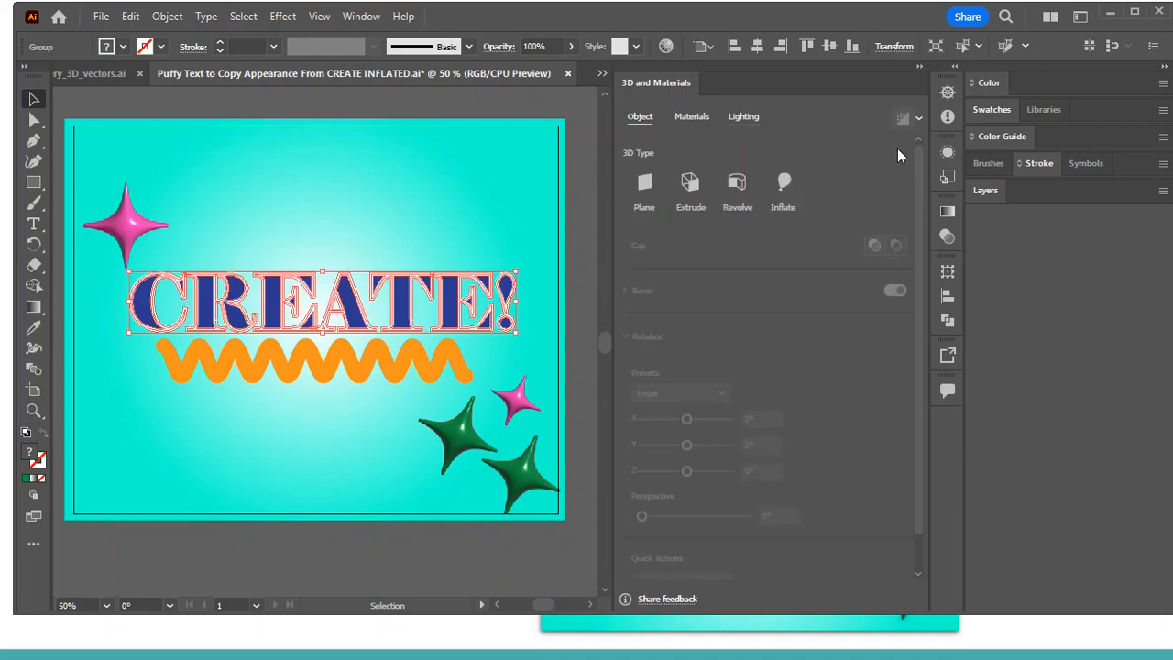
left_click(781, 185)
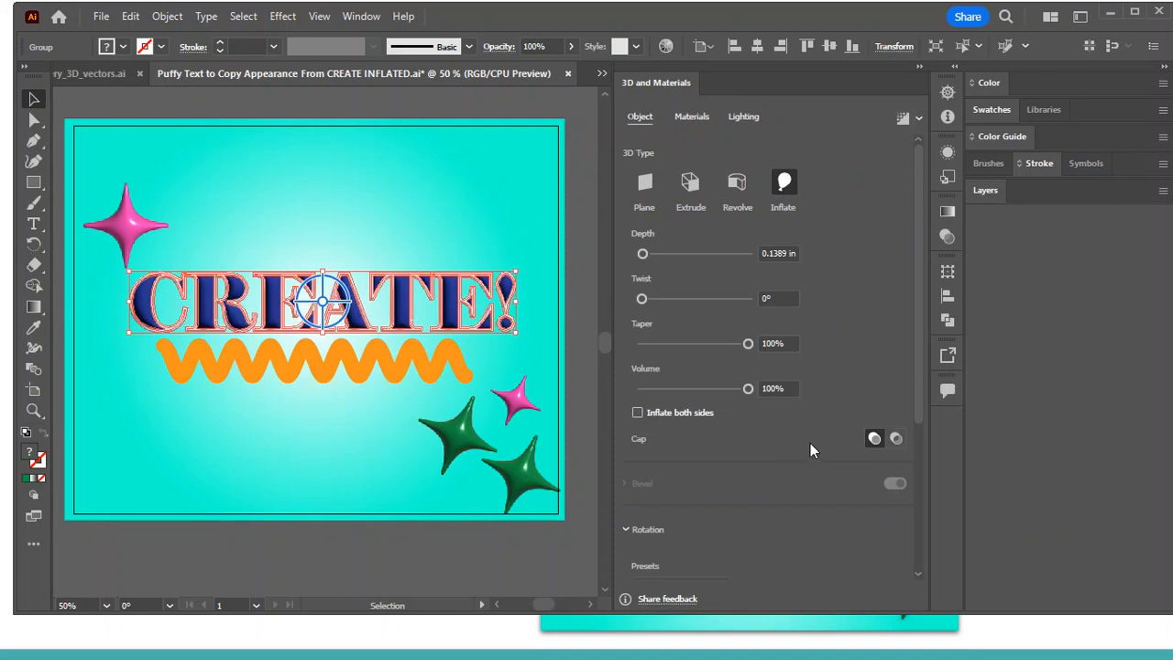
left_click(636, 413)
scroll(774, 412, "down", 5)
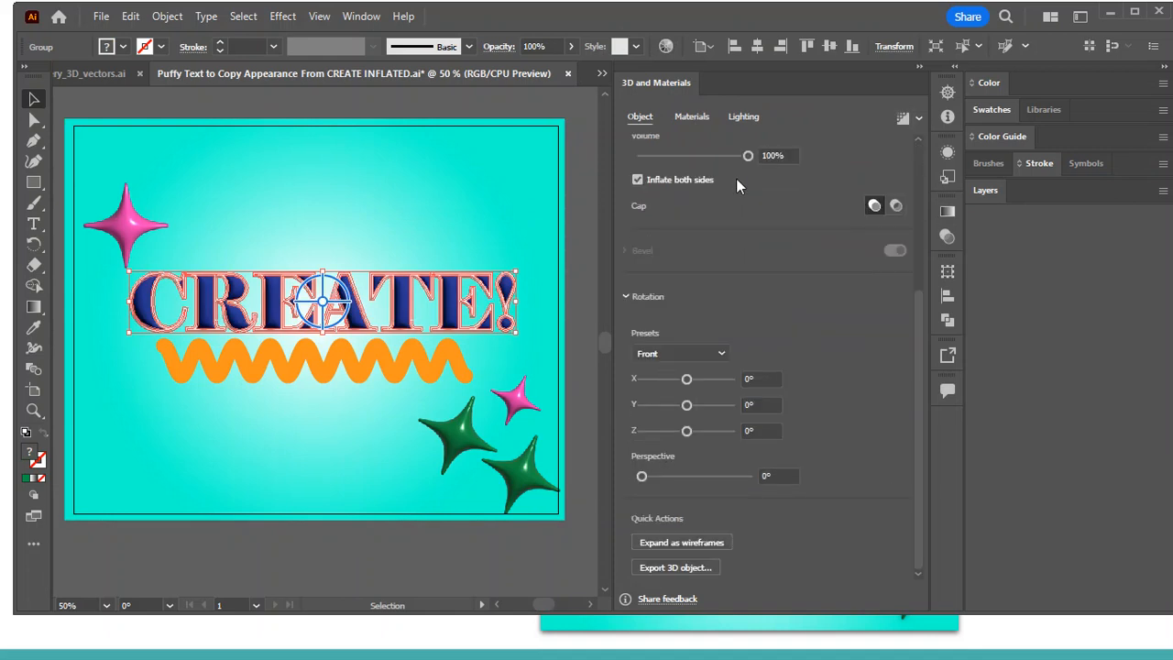
Set the lettering's material roughness to 0.25 and metallic to 0.25, and render it with ray tracing
left_click(701, 117)
scroll(797, 440, "down", 2)
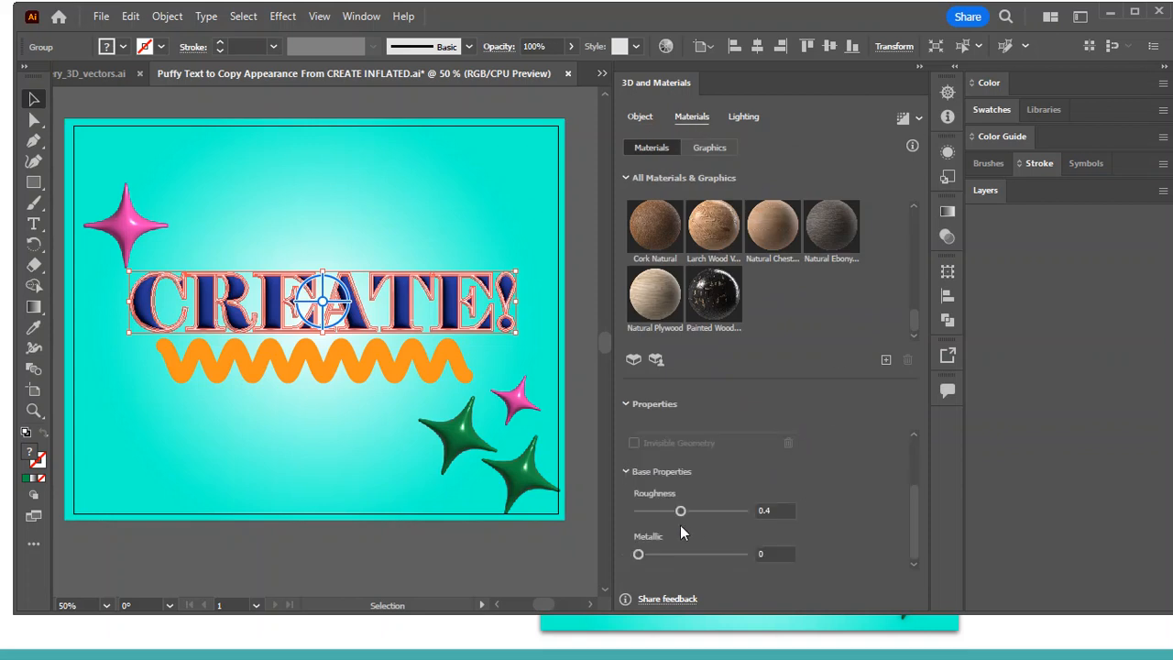
double_click(781, 509)
type(".25")
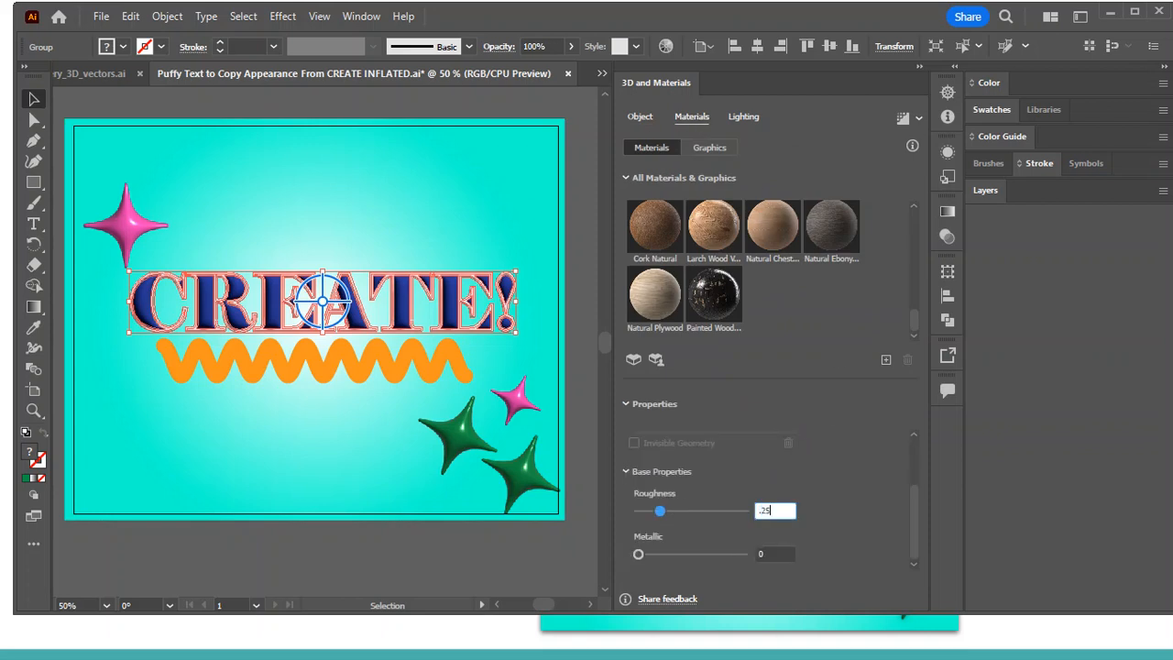
key("Tab")
type(".25")
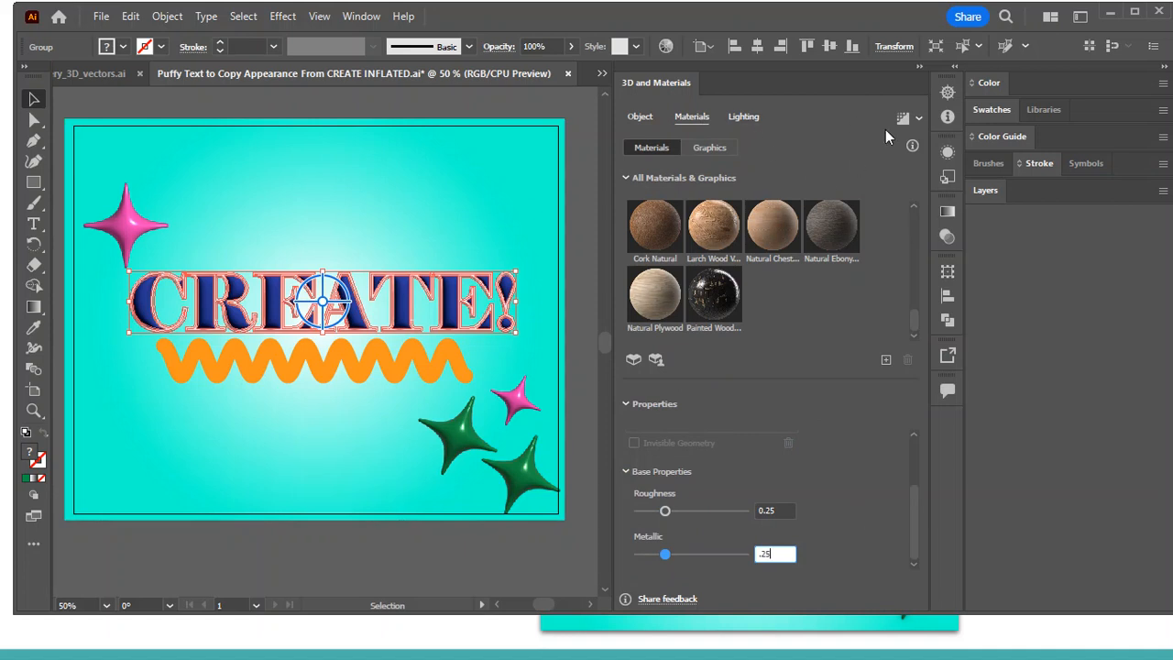
left_click(743, 118)
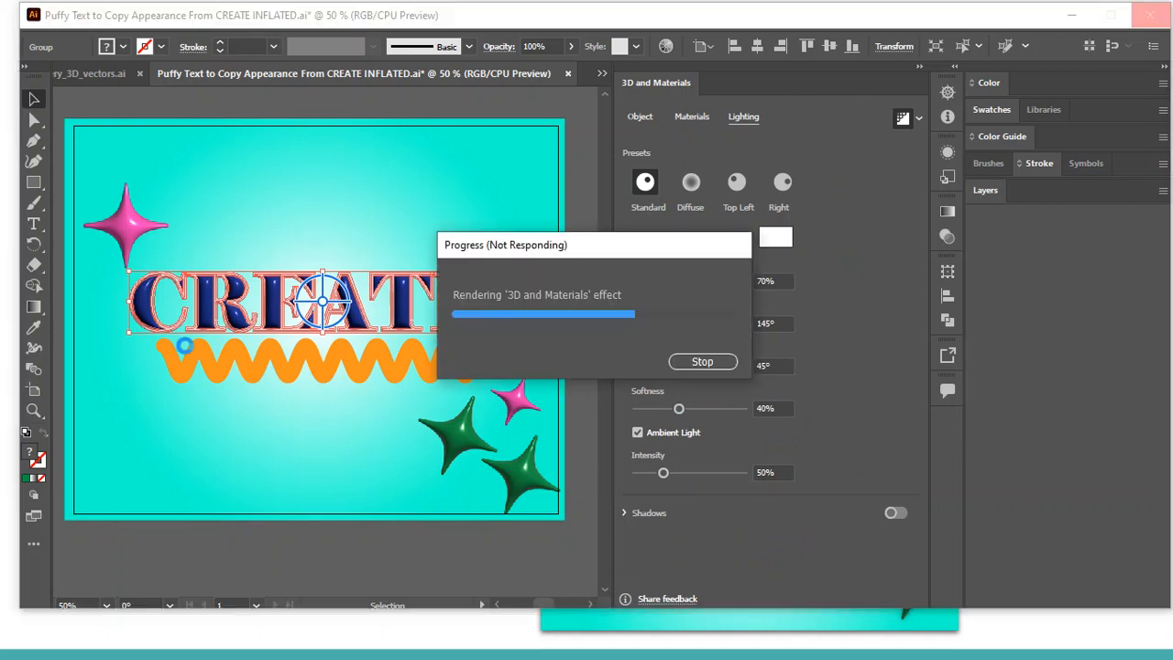
Apply the 3D Inflate effect to the orange zigzag below the lettering
left_click(316, 372)
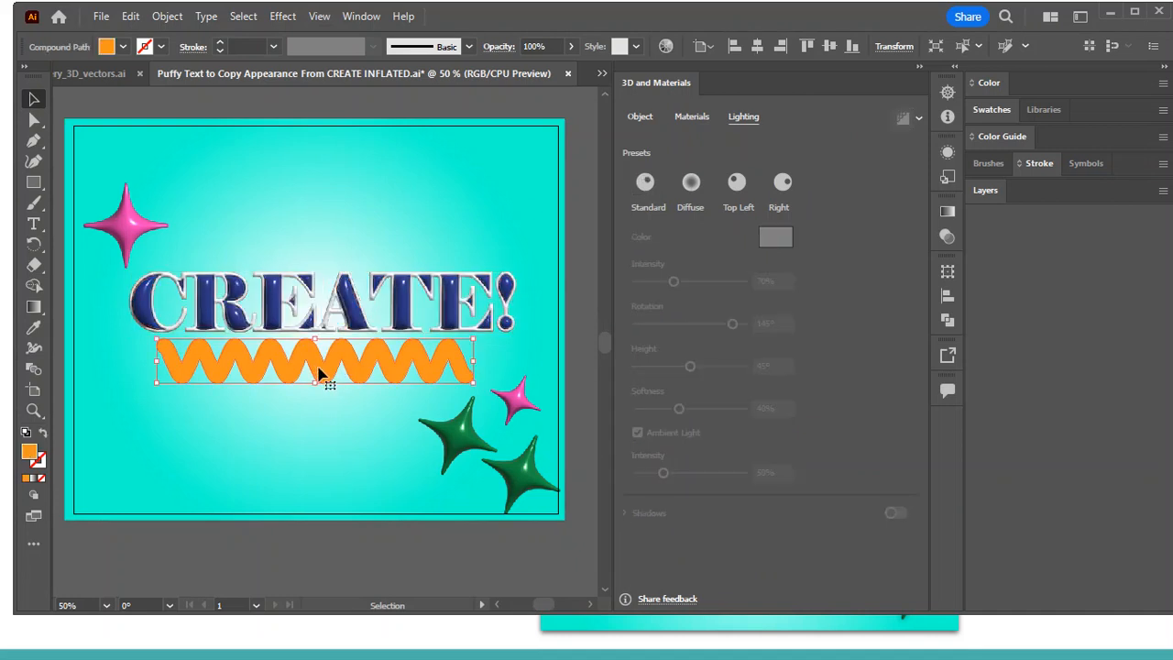
left_click(643, 119)
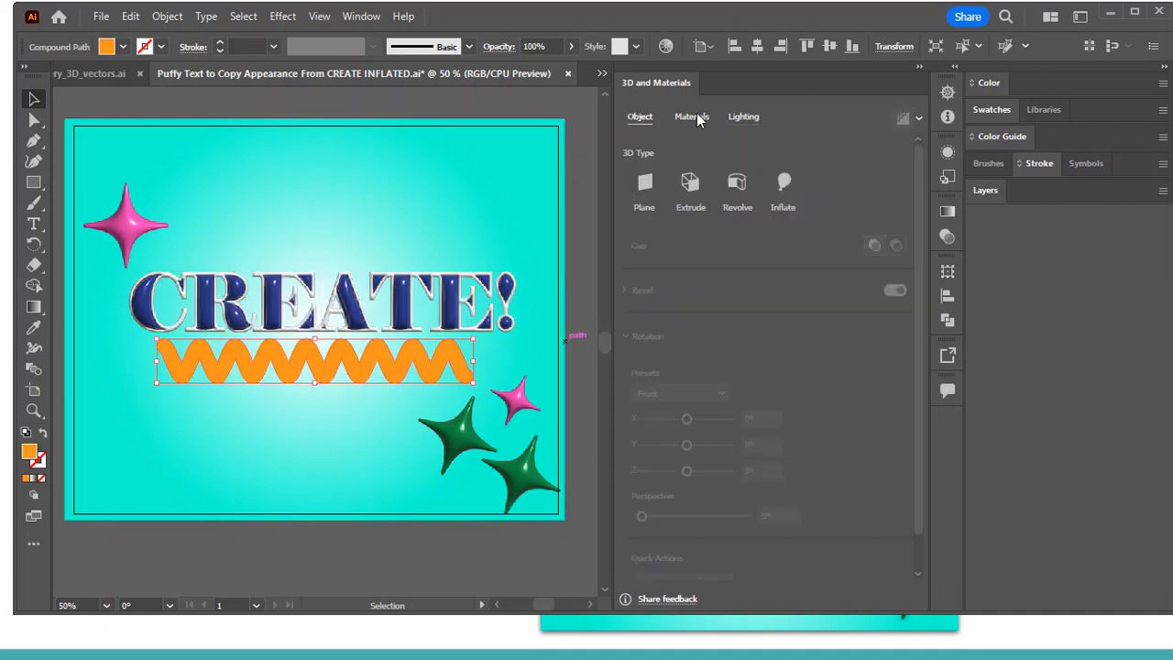
left_click(785, 187)
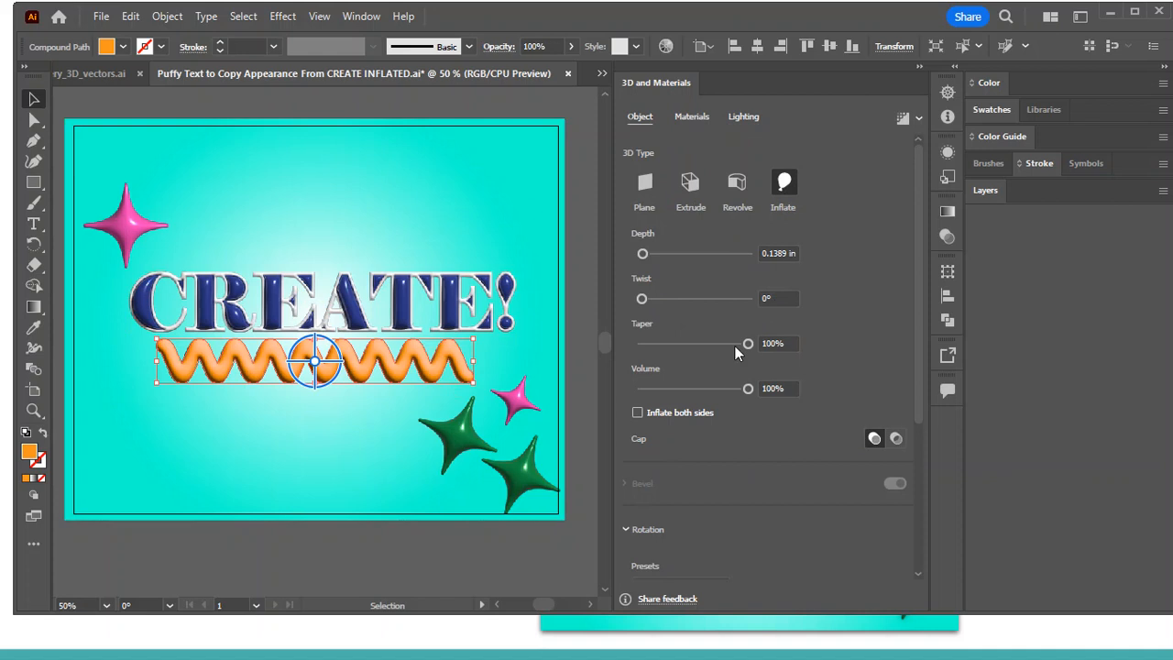
Try the Fine Leather material from the Adobe Substance Materials on the zigzag
left_click(705, 116)
scroll(750, 260, "up", 5)
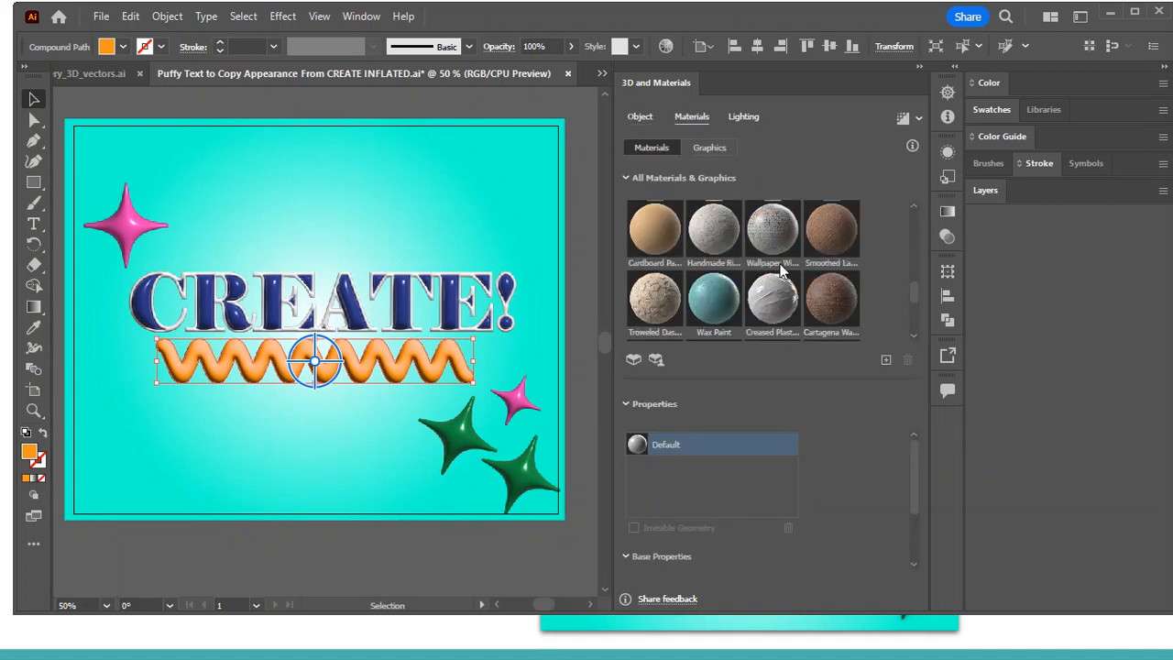
scroll(726, 280, "up", 5)
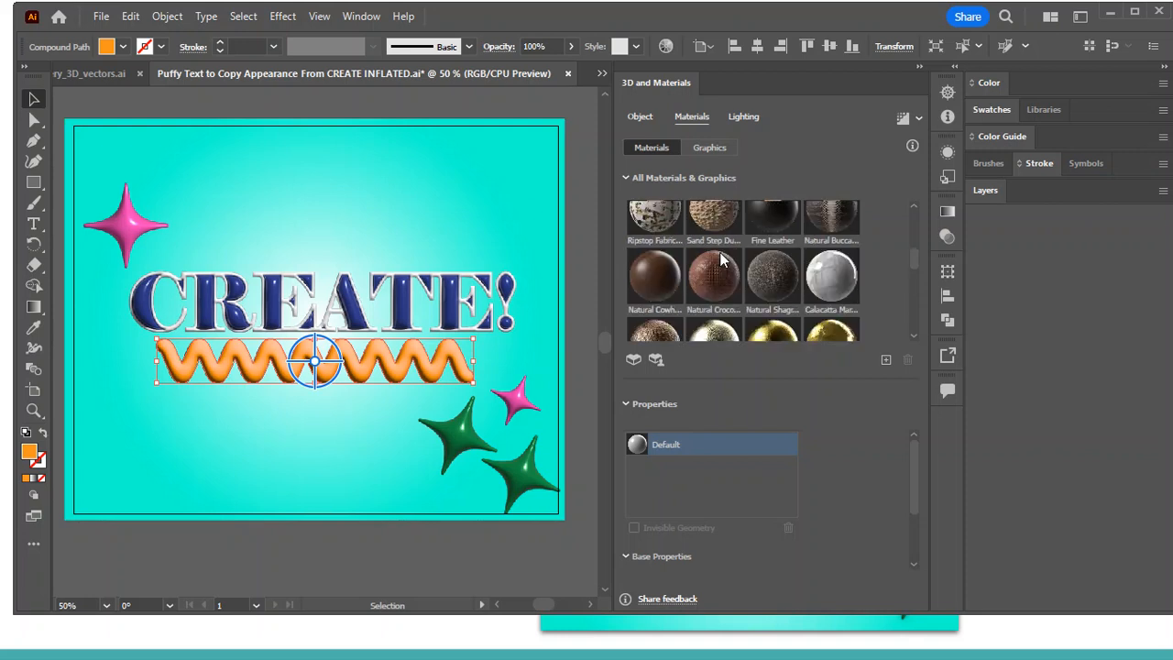
scroll(722, 271, "up", 3)
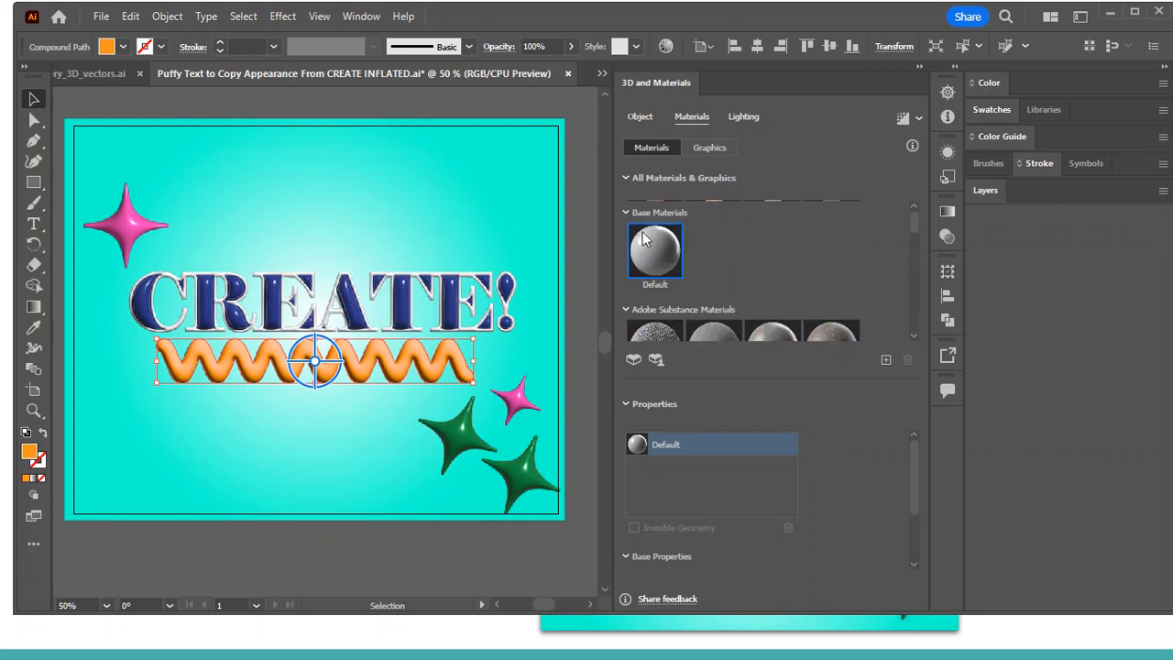
scroll(804, 279, "down", 4)
scroll(804, 279, "down", 5)
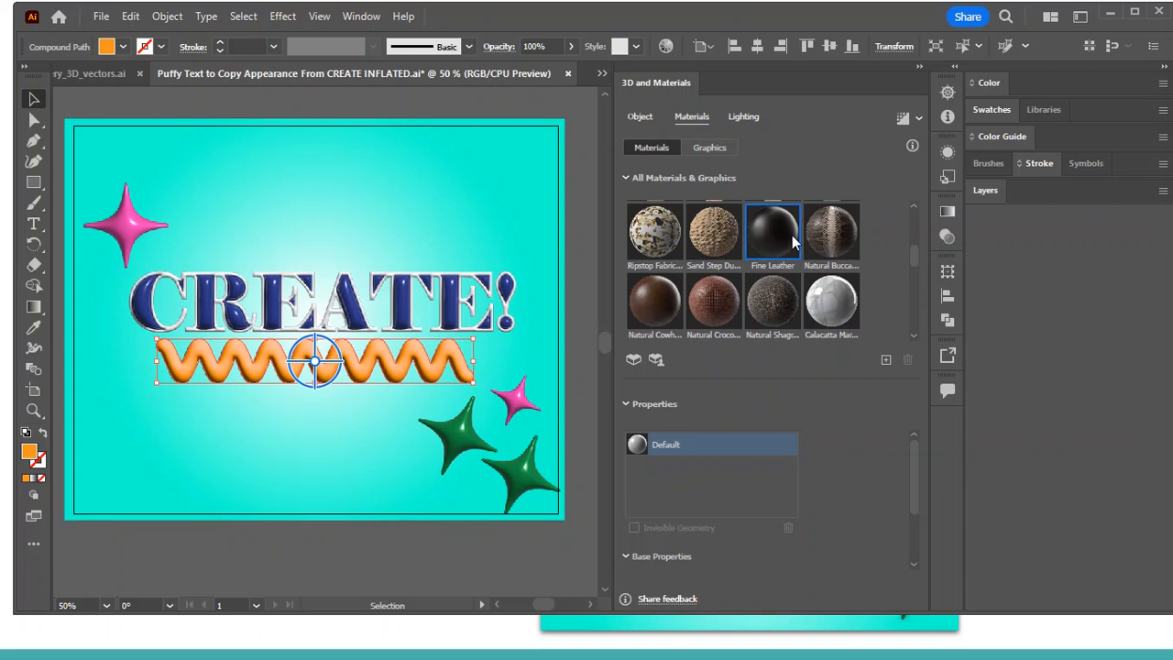
left_click(771, 275)
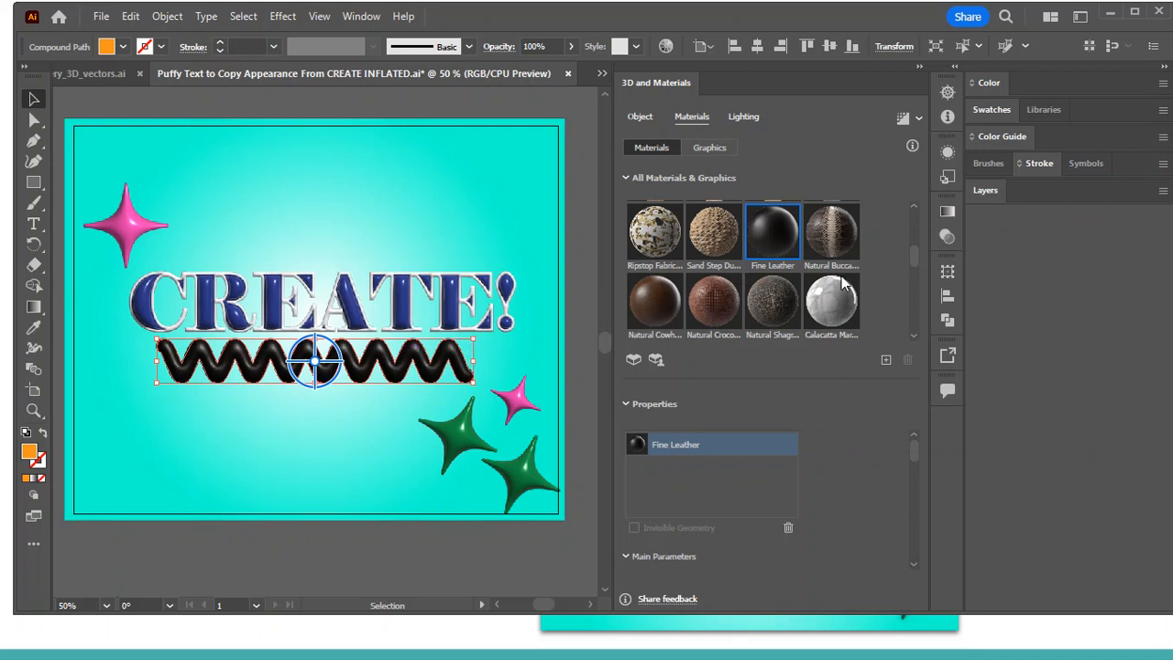
Apply the Gold Natural material to the inflated zigzag
scroll(756, 295, "down", 2)
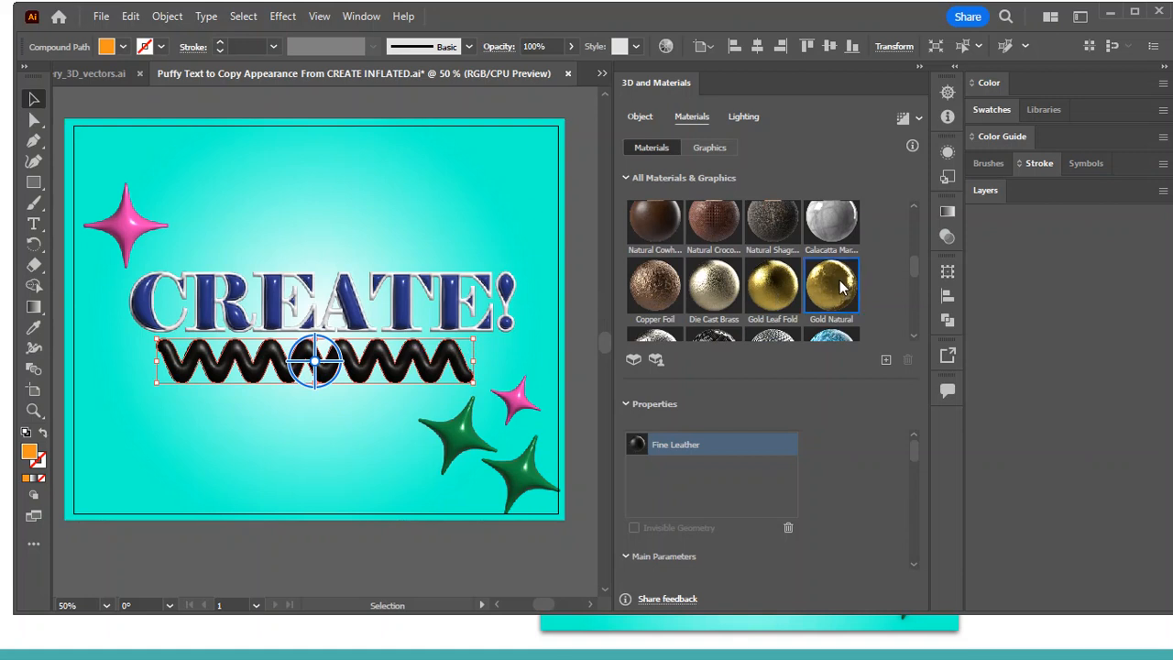
left_click(831, 285)
Change the color of the zigzag's Gold Natural material to magenta (F41EDB)
scroll(841, 458, "down", 5)
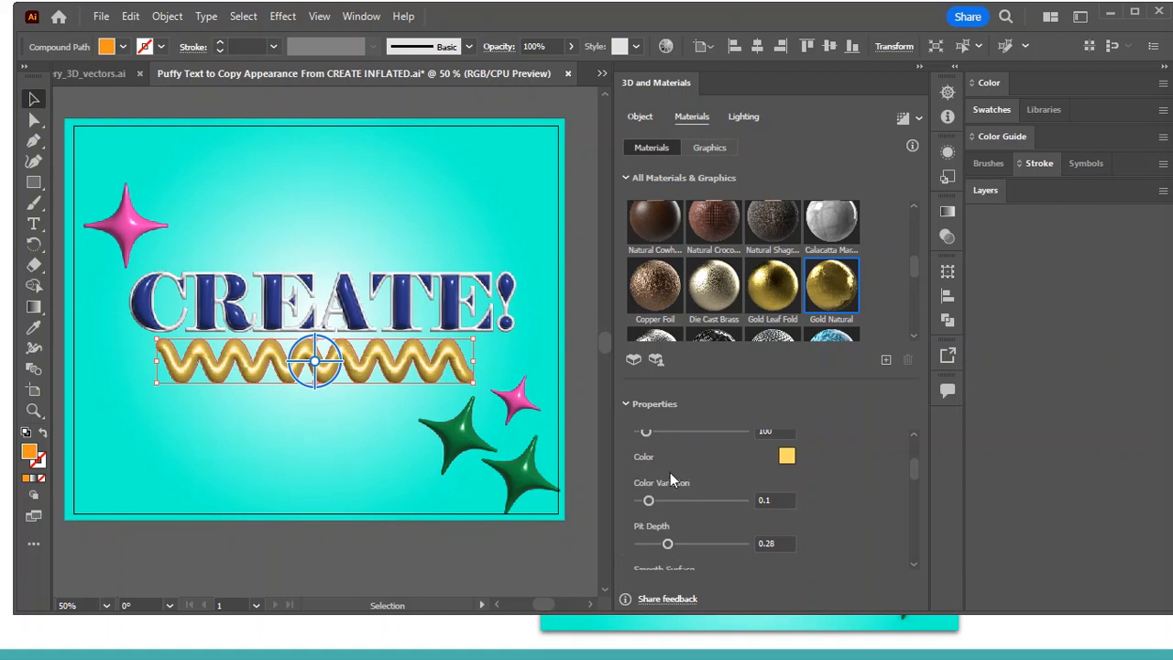
scroll(676, 481, "up", 1)
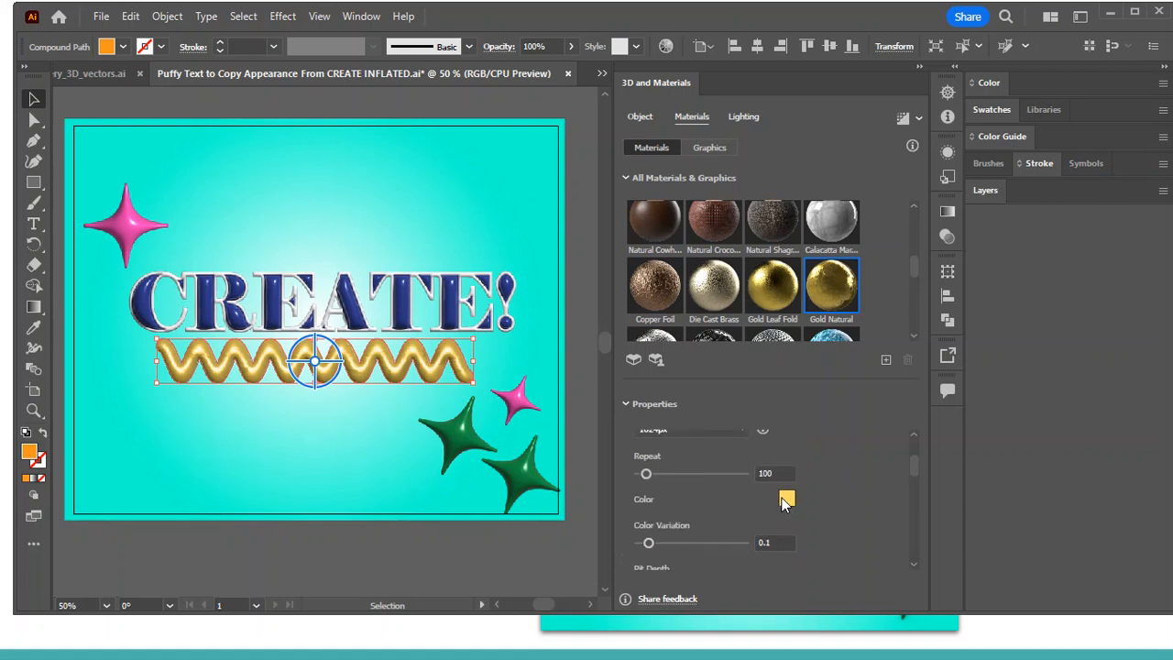
left_click(786, 500)
left_click(707, 249)
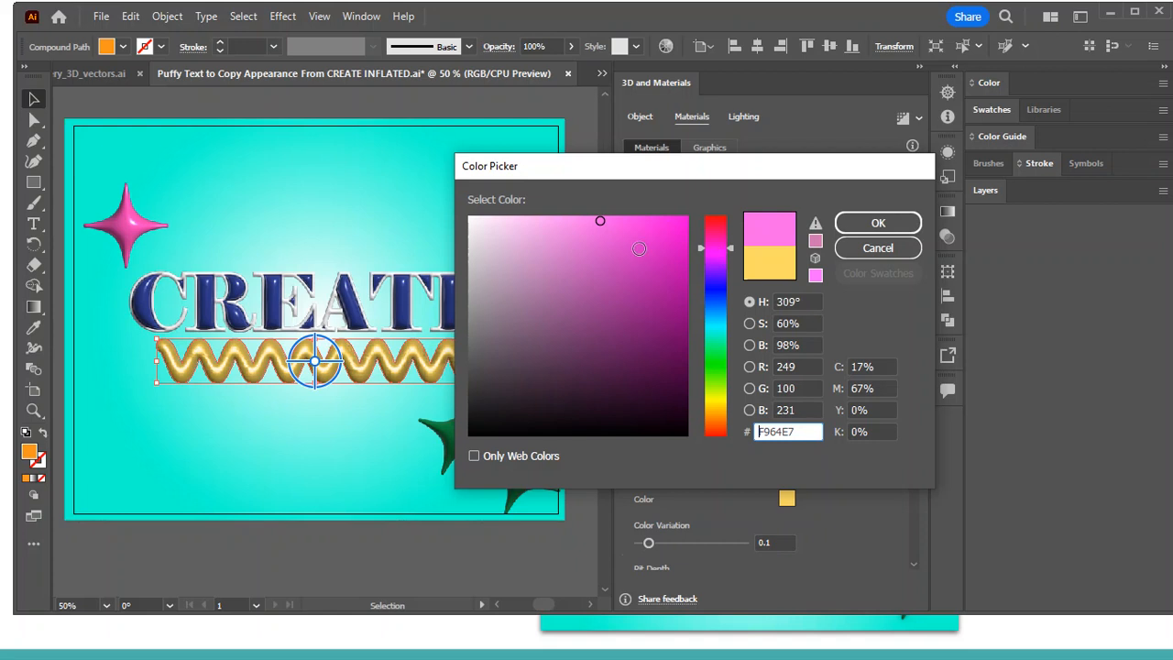
left_click(660, 223)
left_click(850, 223)
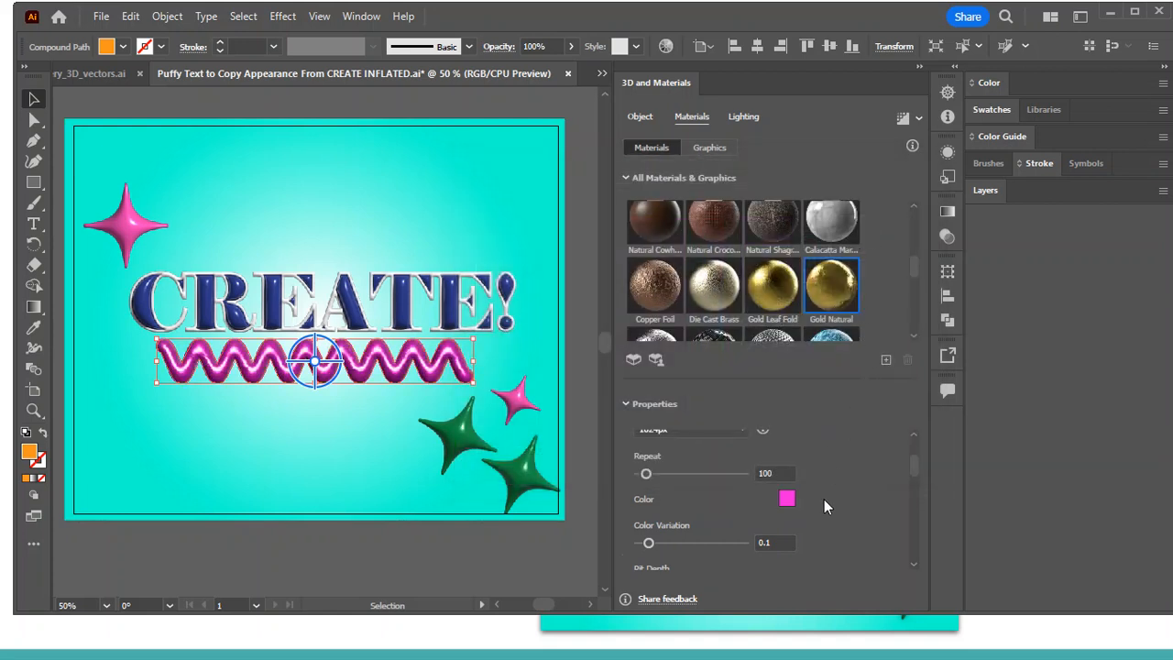
Change the color of the zigzag's Gold Natural material to turquoise (20F2CF)
left_click(786, 499)
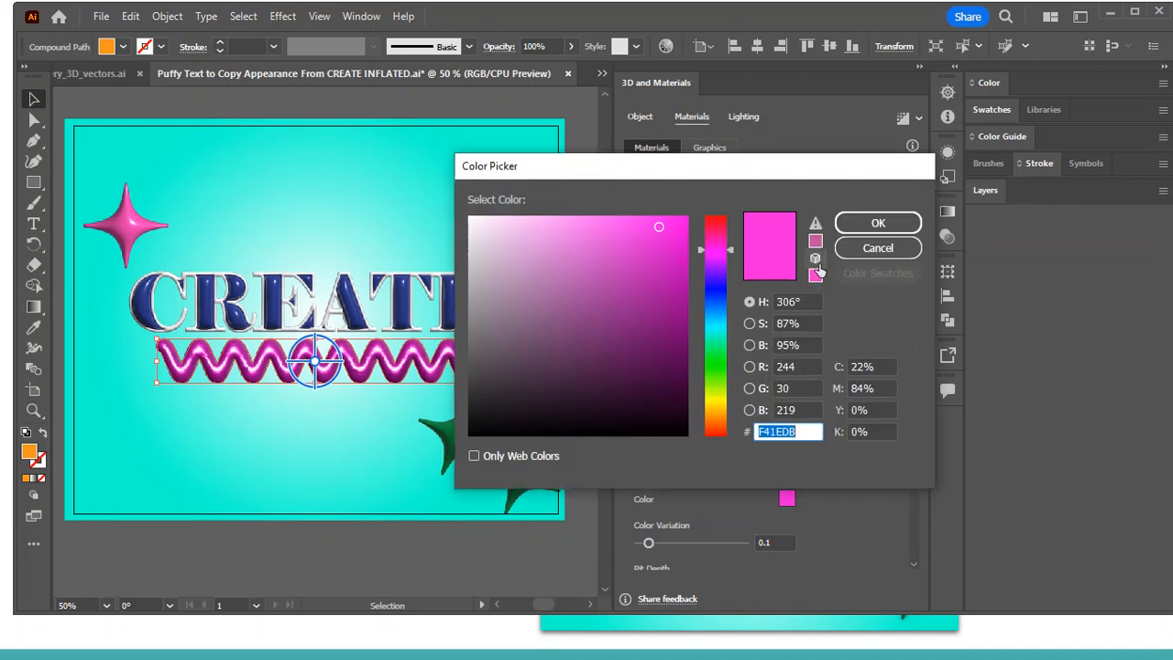
left_click(729, 333)
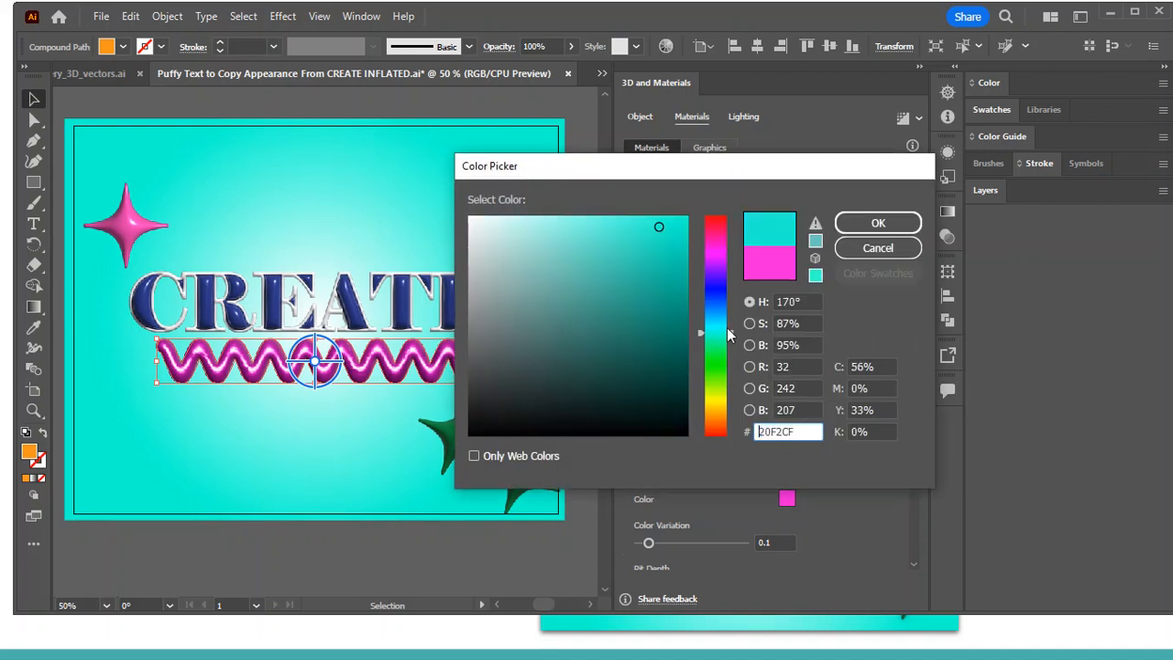
left_click(878, 226)
scroll(828, 519, "down", 3)
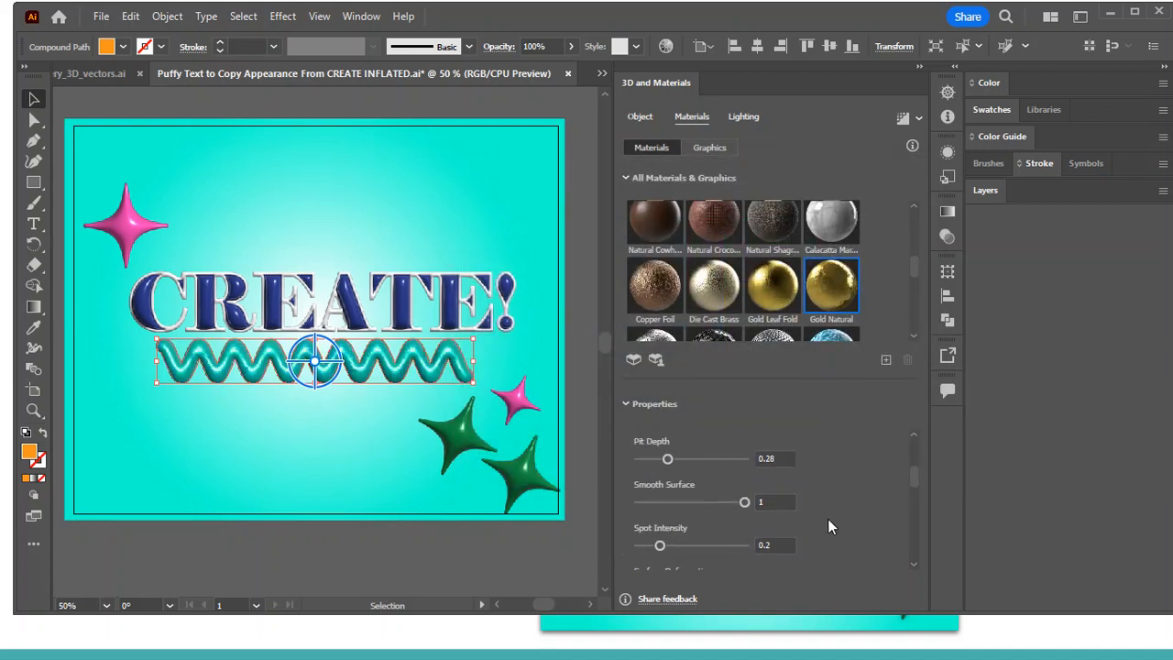
scroll(854, 458, "up", 3)
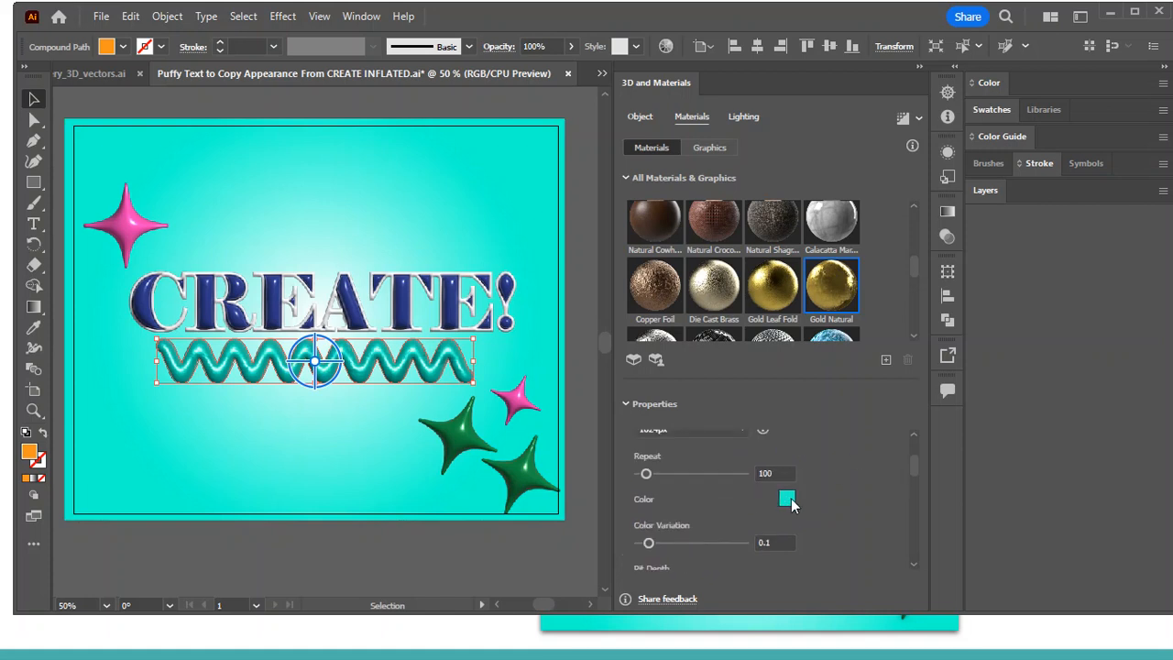
Change the color of the zigzag's Gold Natural material to bright pink
left_click(786, 497)
left_click(722, 250)
left_click(625, 229)
left_click(877, 227)
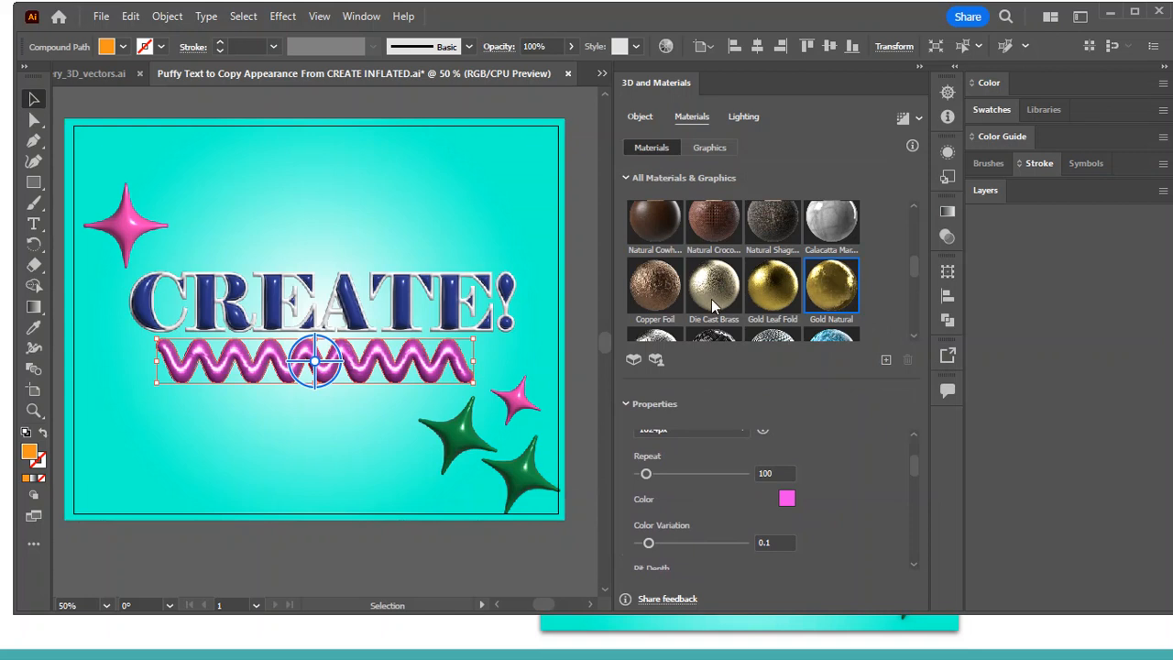
Review the zigzag's lighting settings and the Gold Natural material's surface parameters, such as pit depth, roughness and metallic
left_click(744, 117)
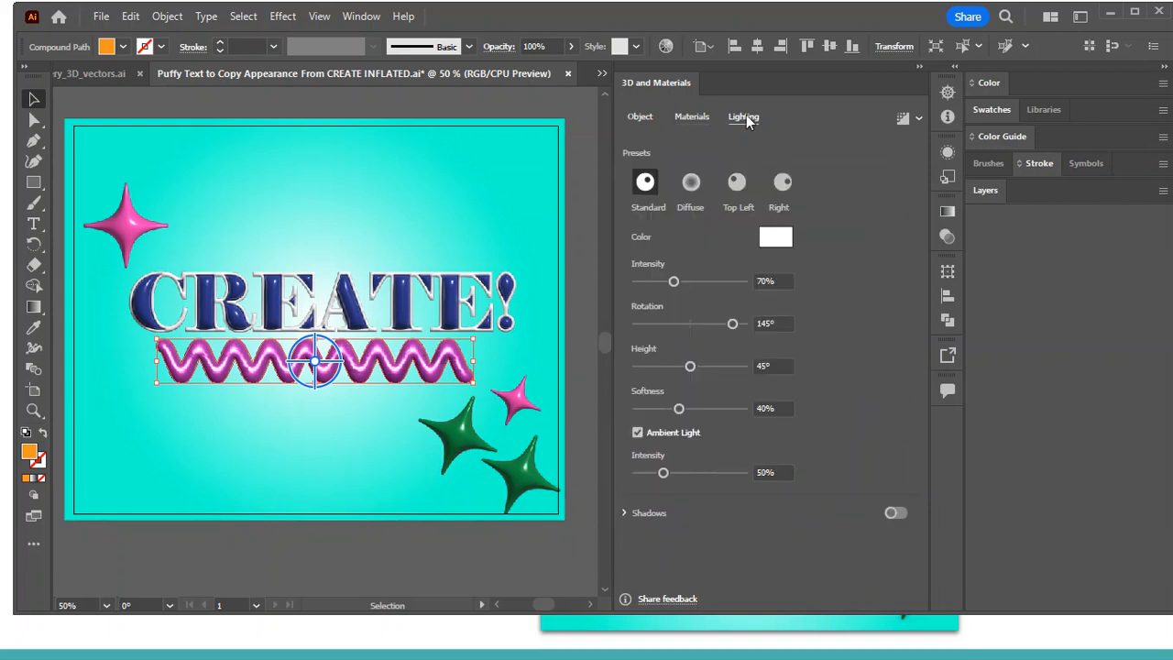
left_click(706, 117)
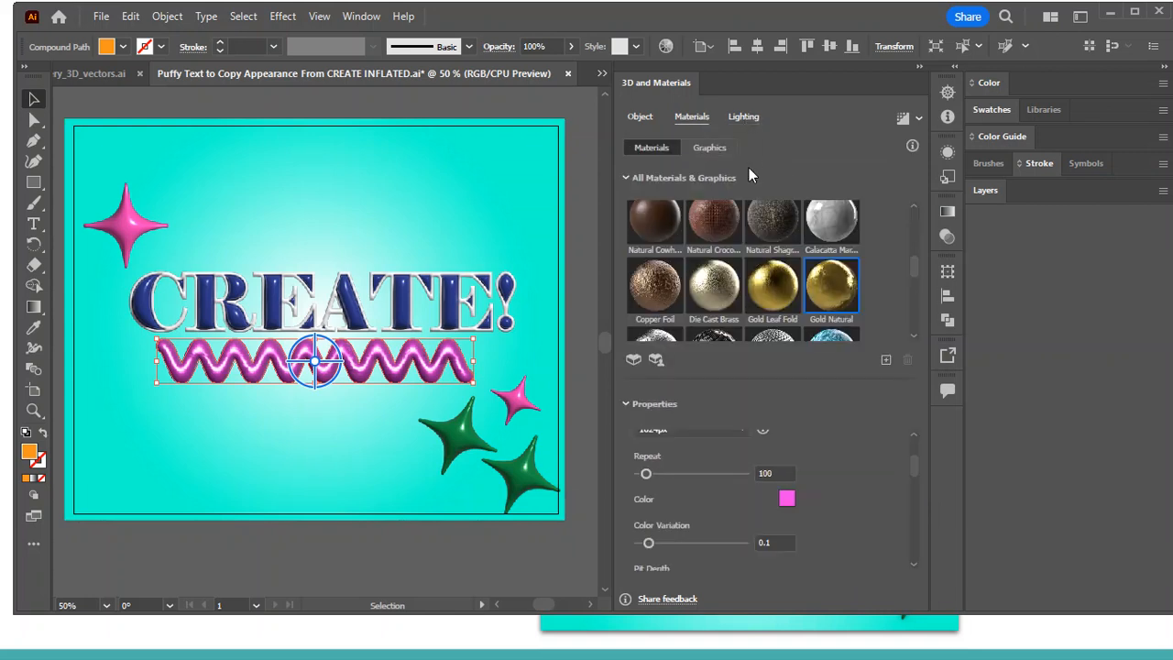
scroll(815, 500, "down", 2)
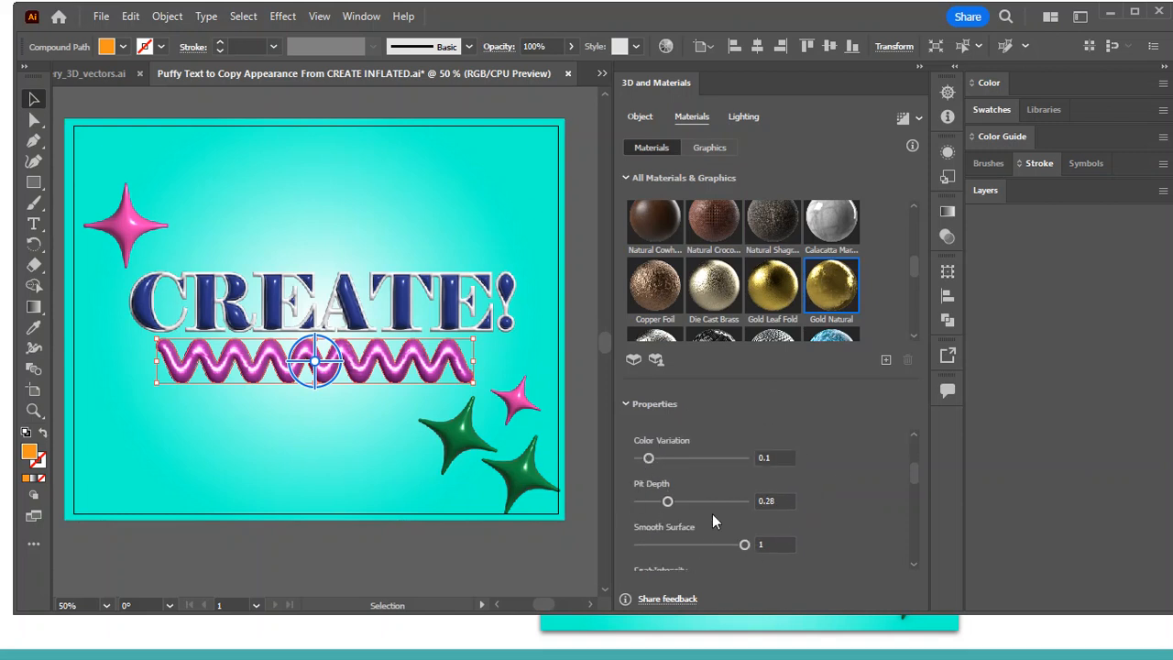
scroll(740, 547, "down", 4)
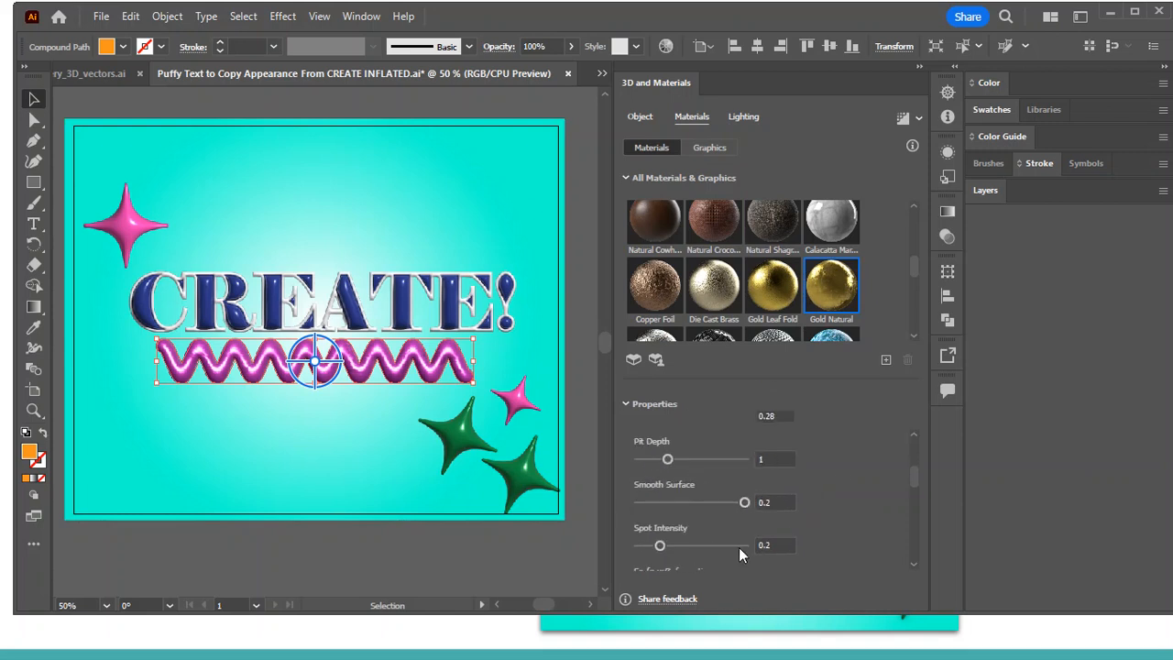
scroll(718, 547, "down", 5)
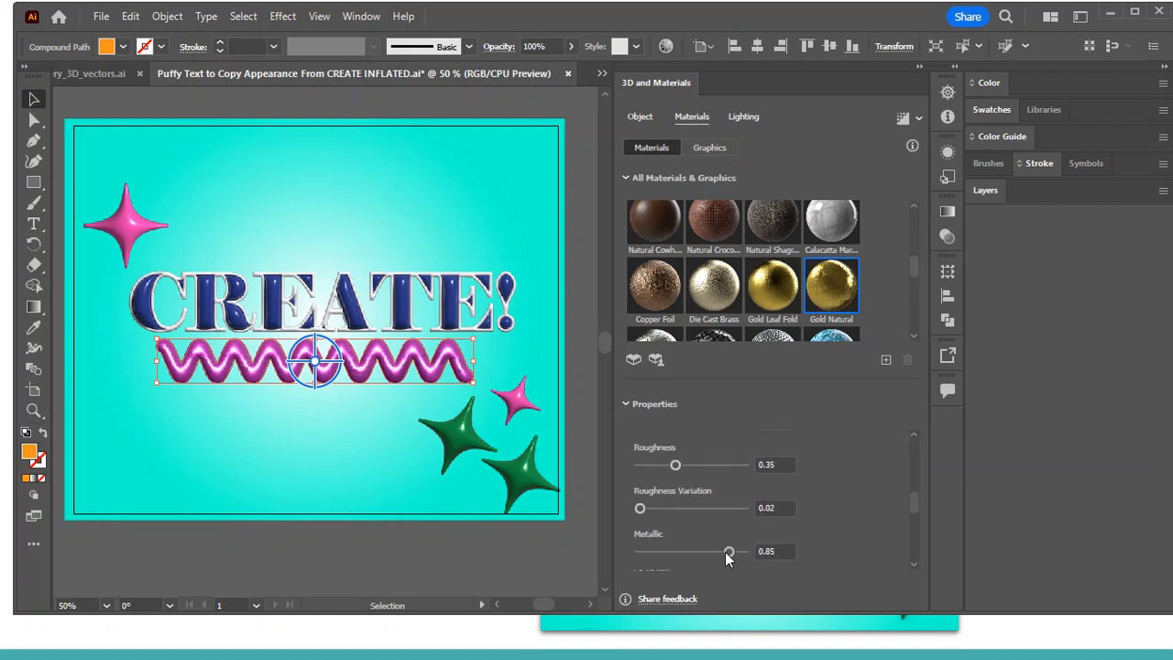
scroll(724, 551, "down", 2)
scroll(724, 543, "up", 10)
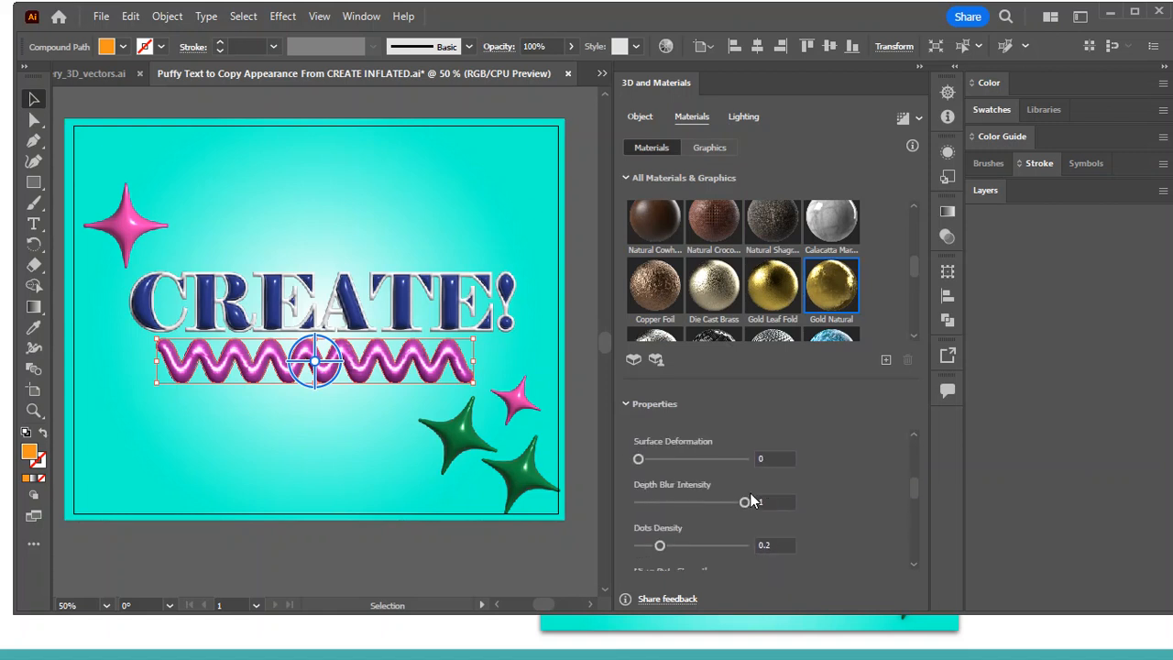
scroll(751, 489, "up", 3)
scroll(755, 280, "up", 5)
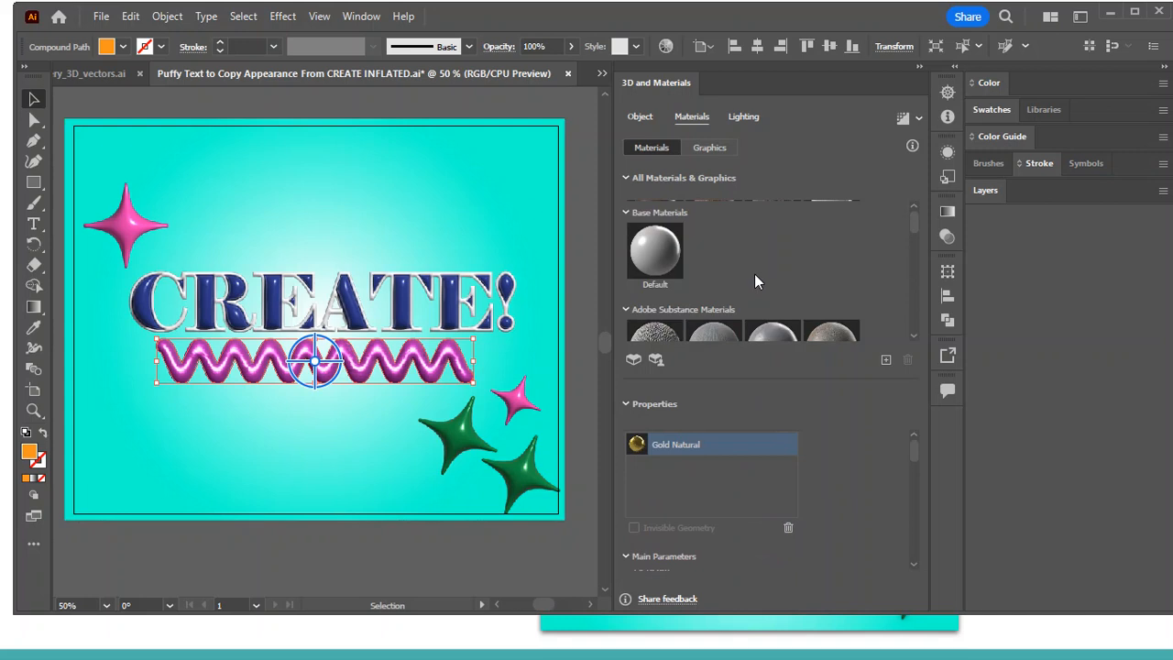
Reset the zigzag to the Default base material and reapply the Gold Natural material
left_click(663, 243)
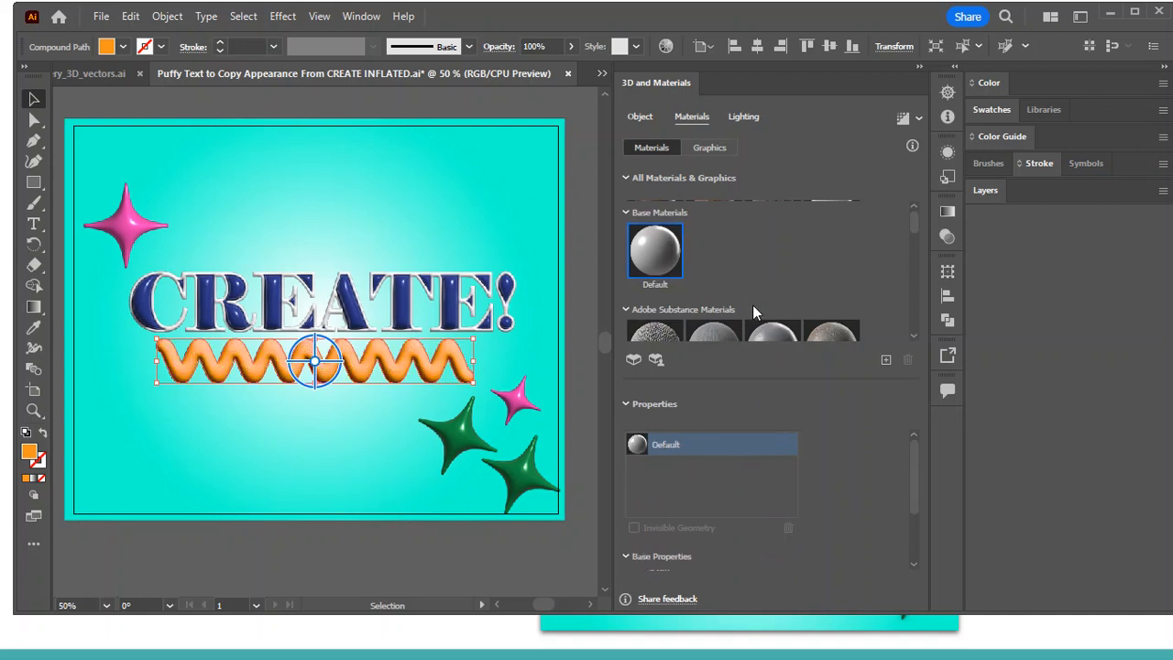
scroll(700, 513, "down", 2)
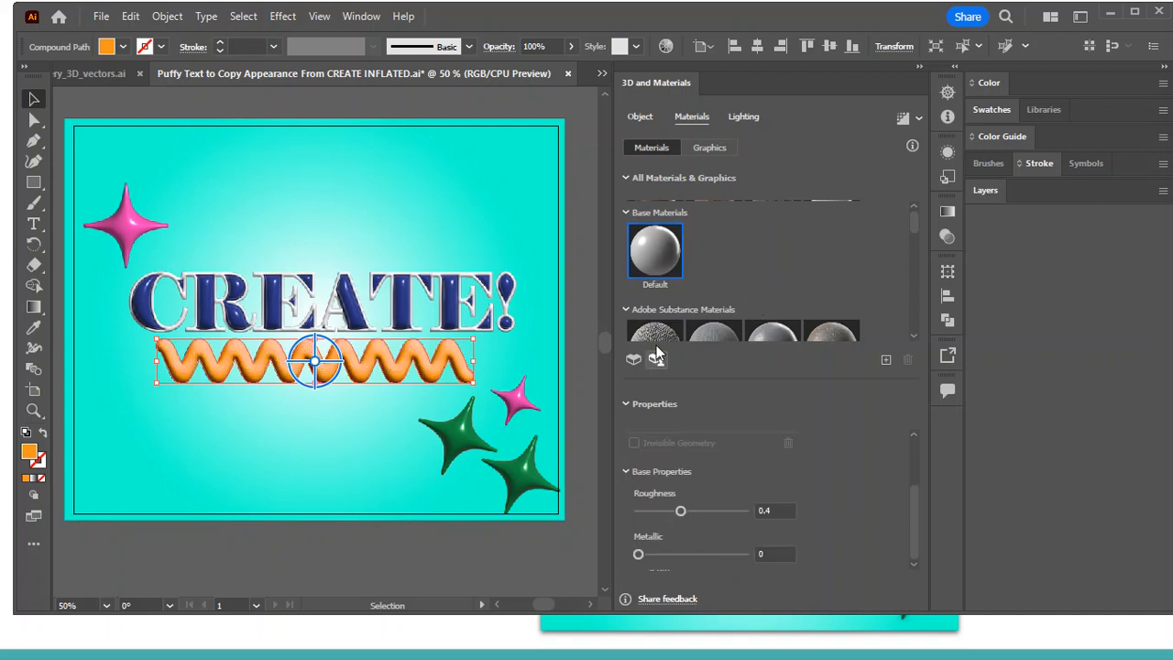
scroll(712, 295, "down", 5)
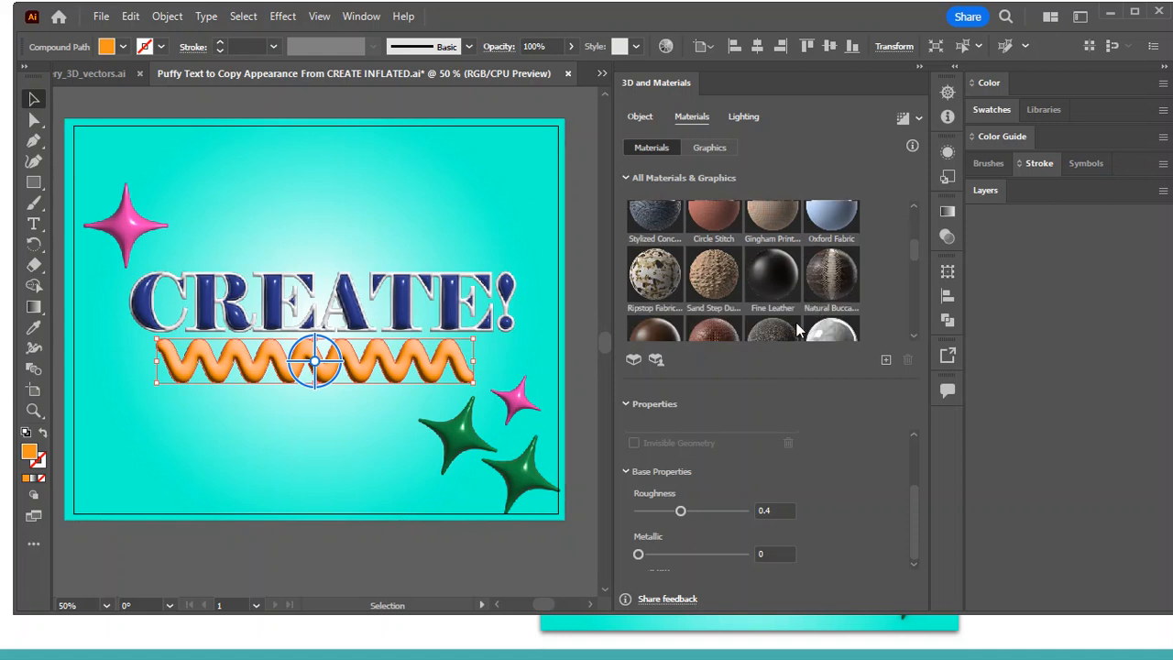
scroll(785, 331, "down", 2)
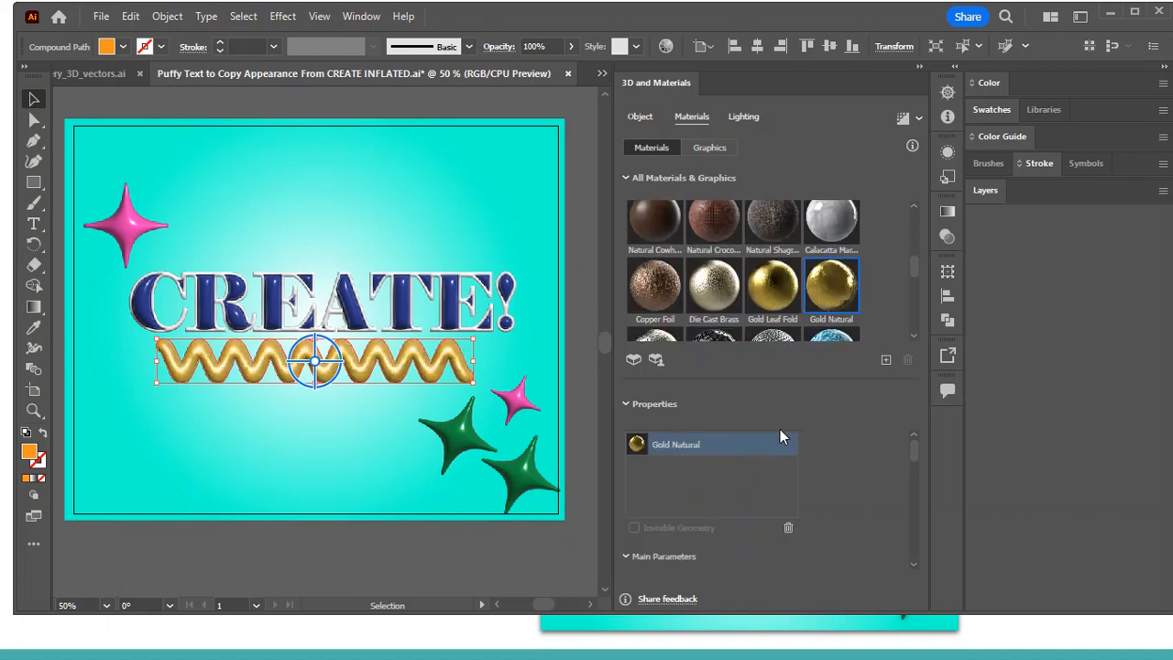
Recolor the reapplied Gold Natural material on the zigzag from its gold to a bright pink
scroll(806, 458, "down", 5)
scroll(829, 500, "up", 1)
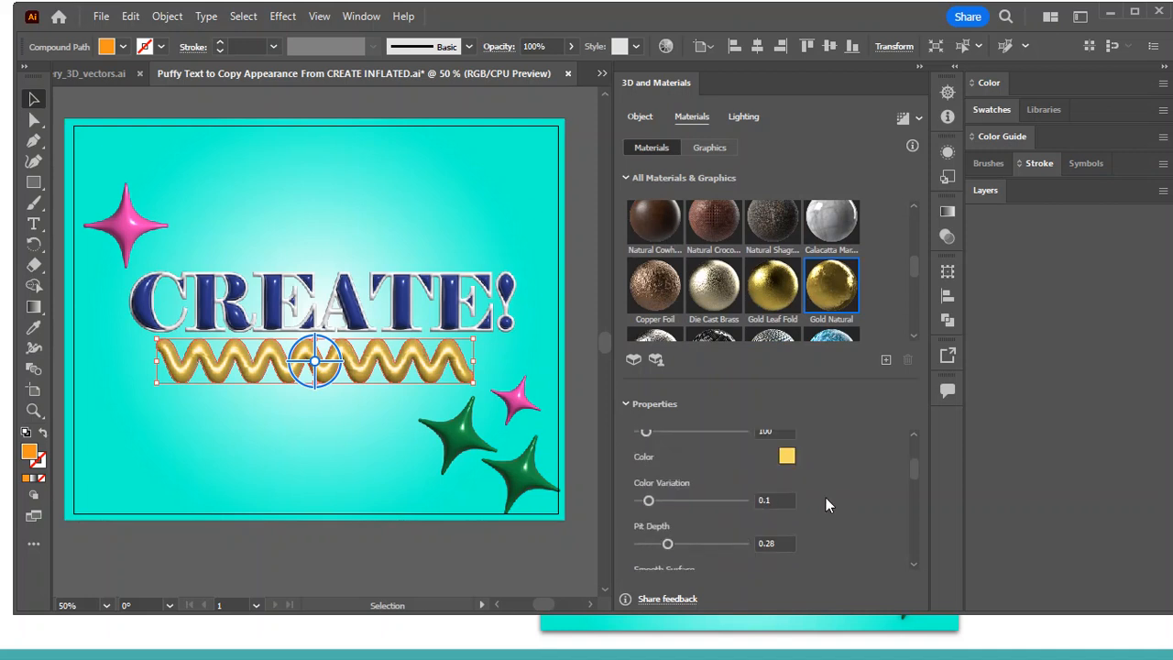
left_click(787, 455)
left_click(717, 249)
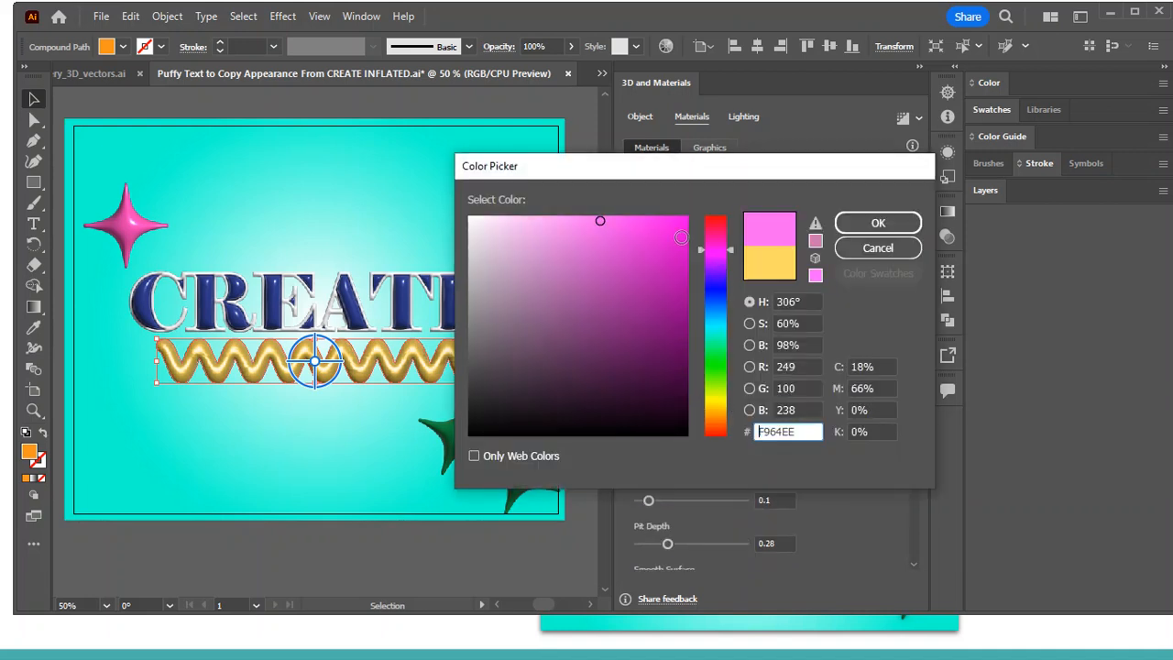
left_click(638, 222)
left_click(879, 224)
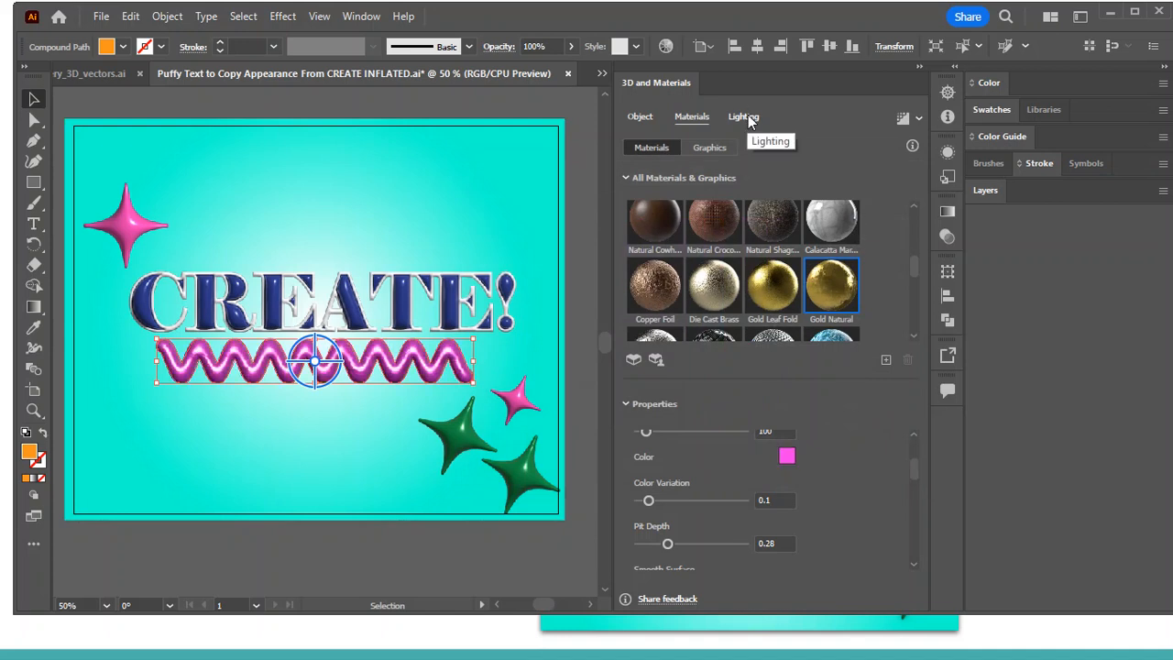
Render the artwork with ray tracing and collapse the 3D and Materials panel
left_click(907, 119)
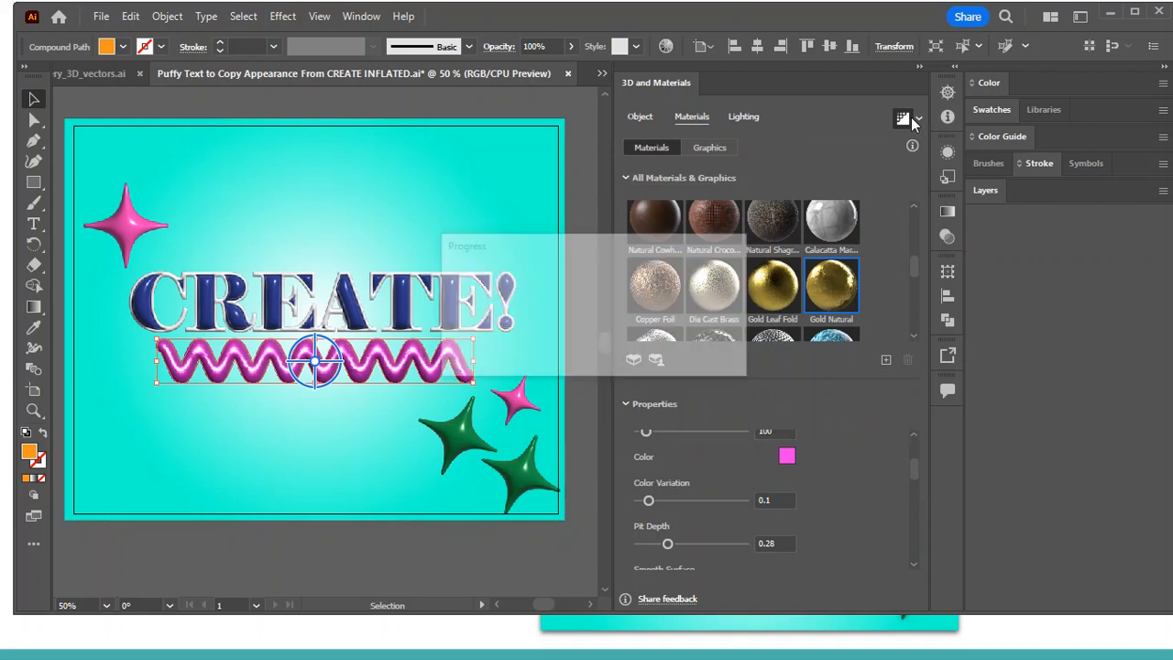
left_click(394, 532)
left_click_drag(496, 569, 519, 560)
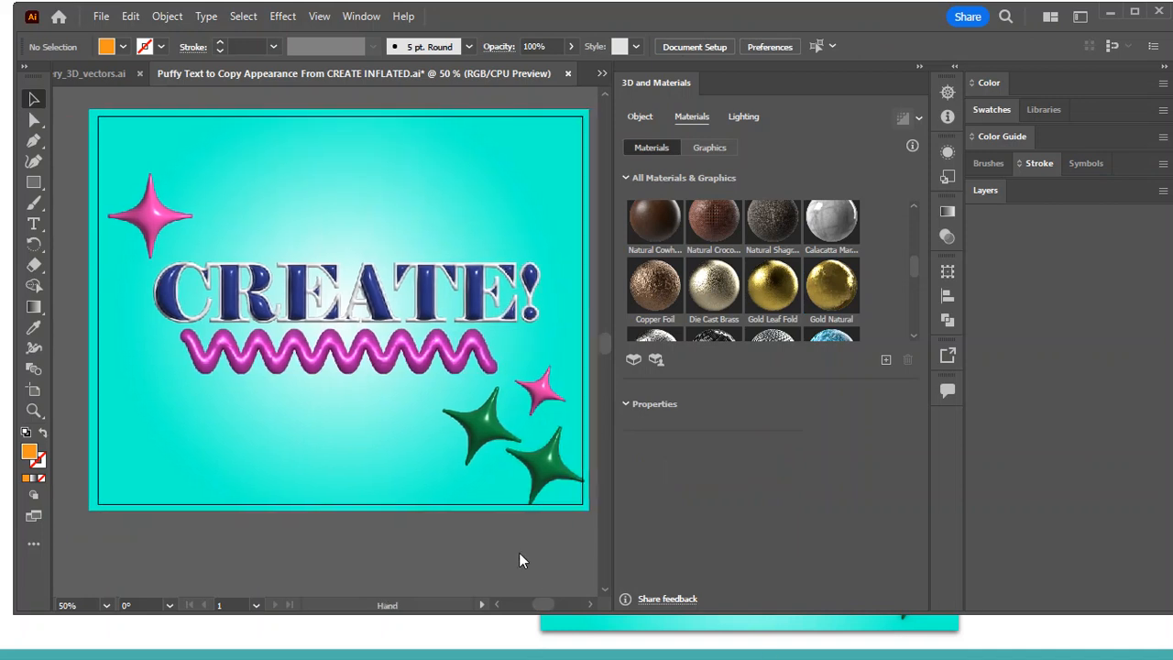
left_click(919, 70)
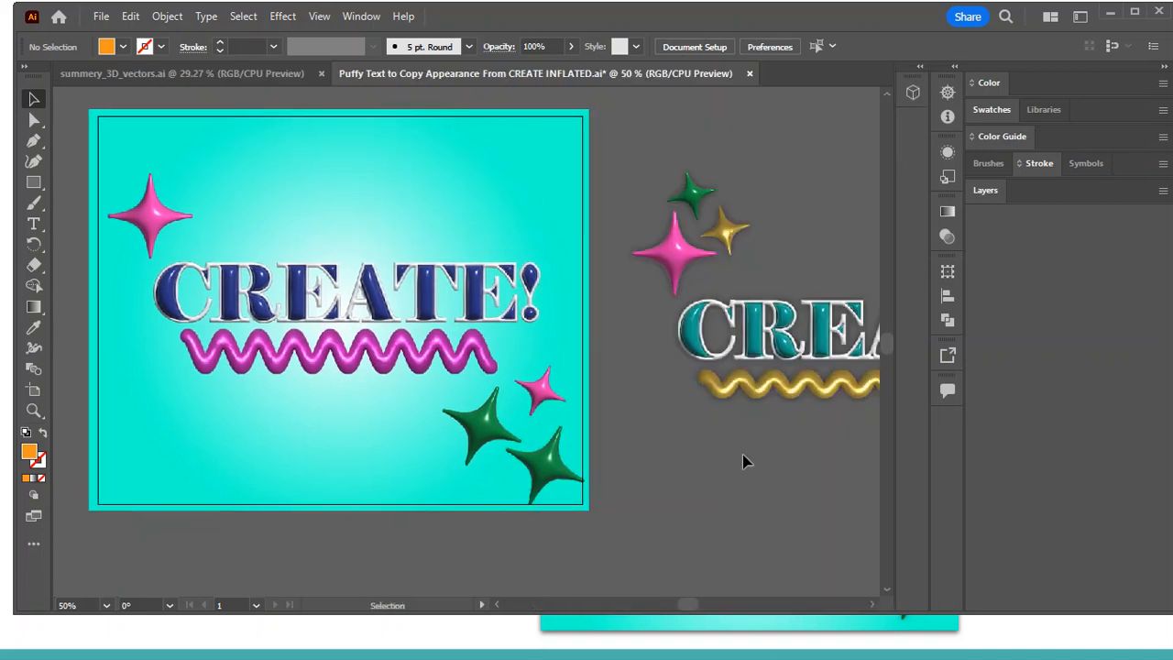
Add a black Multiply drop shadow with 45% opacity, 0 in offsets and 0.0694 in blur to the artboard's lettering, zigzag and stars
left_click_drag(667, 501, 792, 538)
left_click_drag(236, 193, 702, 528)
left_click(285, 19)
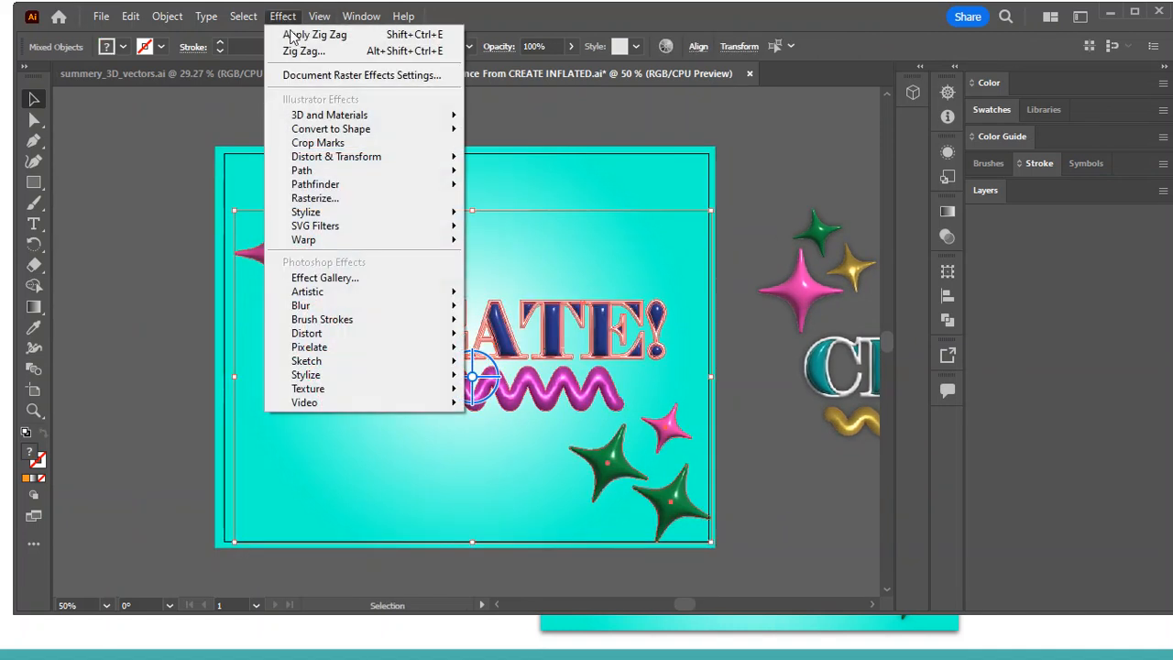
mouse_move(369, 162)
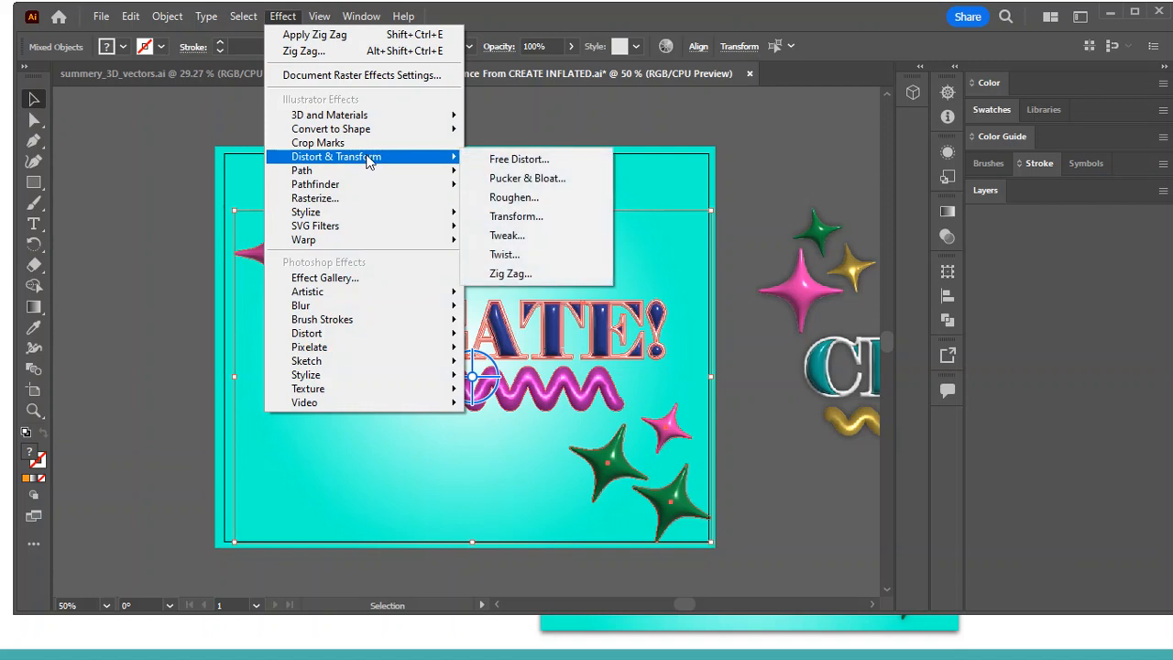
mouse_move(399, 214)
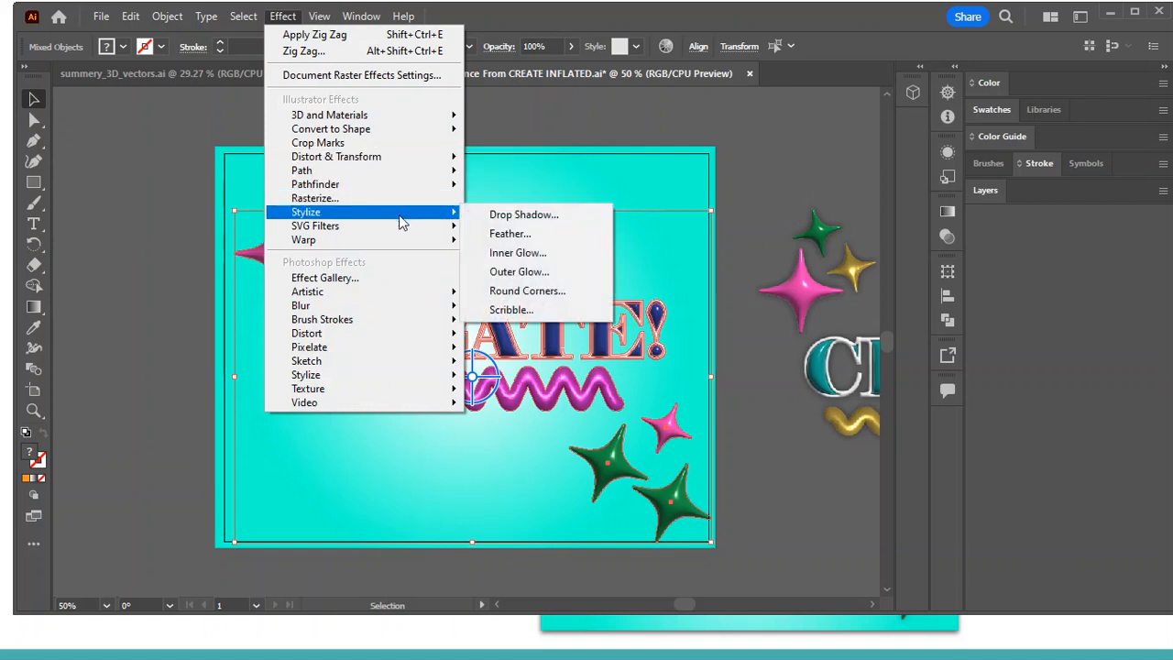
left_click(578, 216)
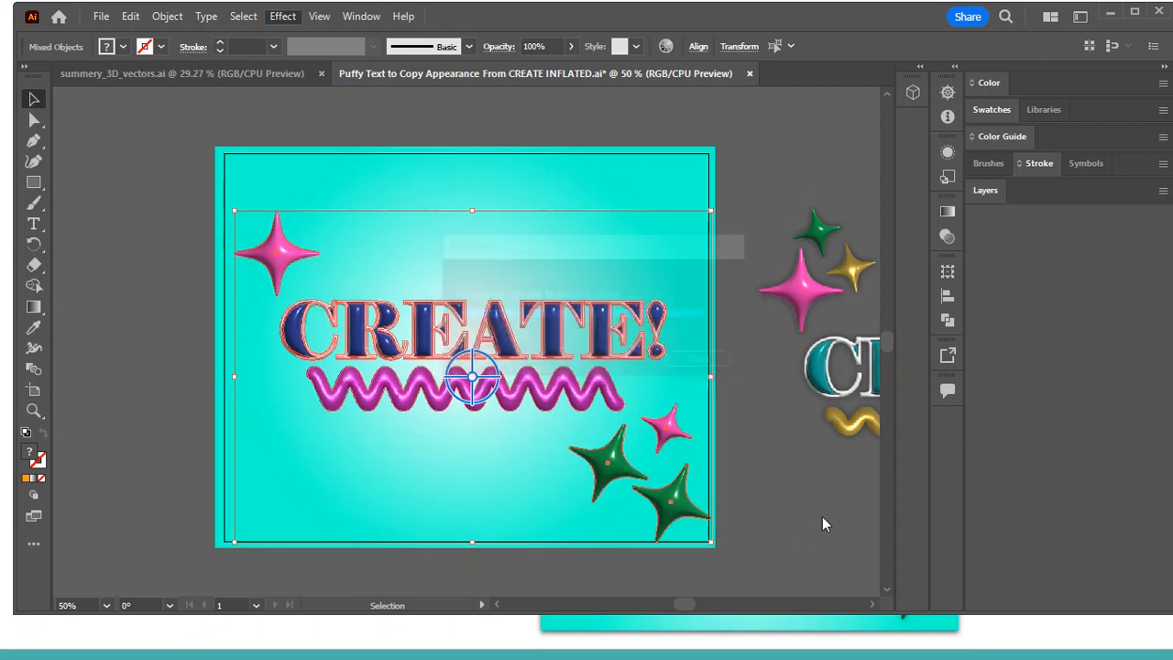
left_click(476, 404)
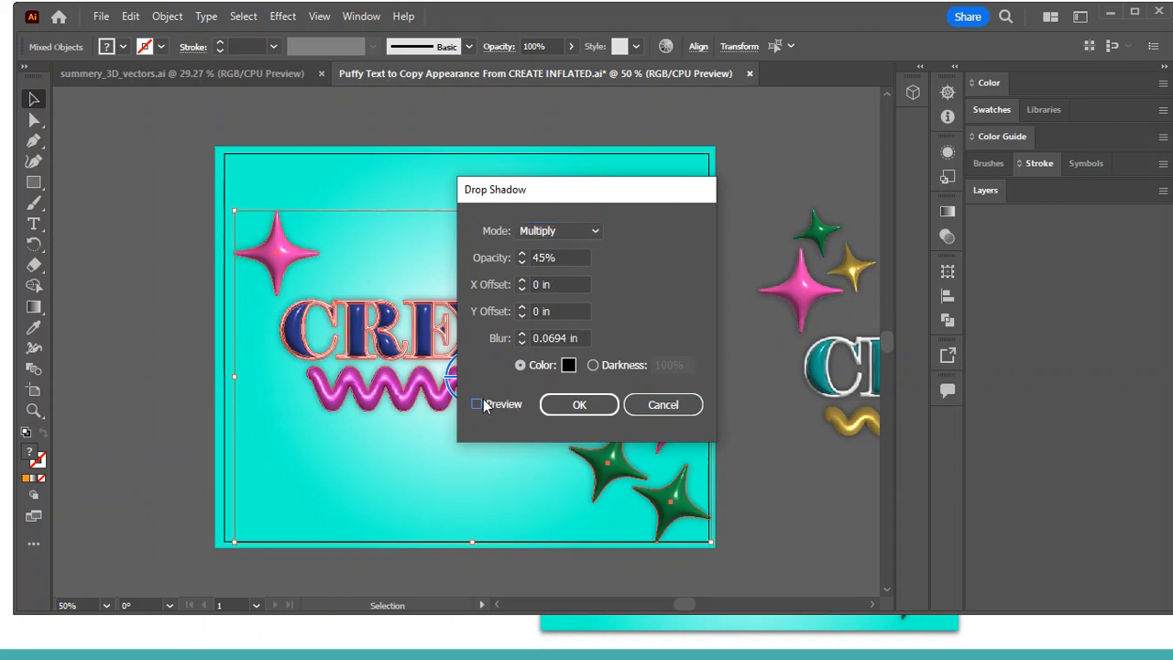
left_click(579, 404)
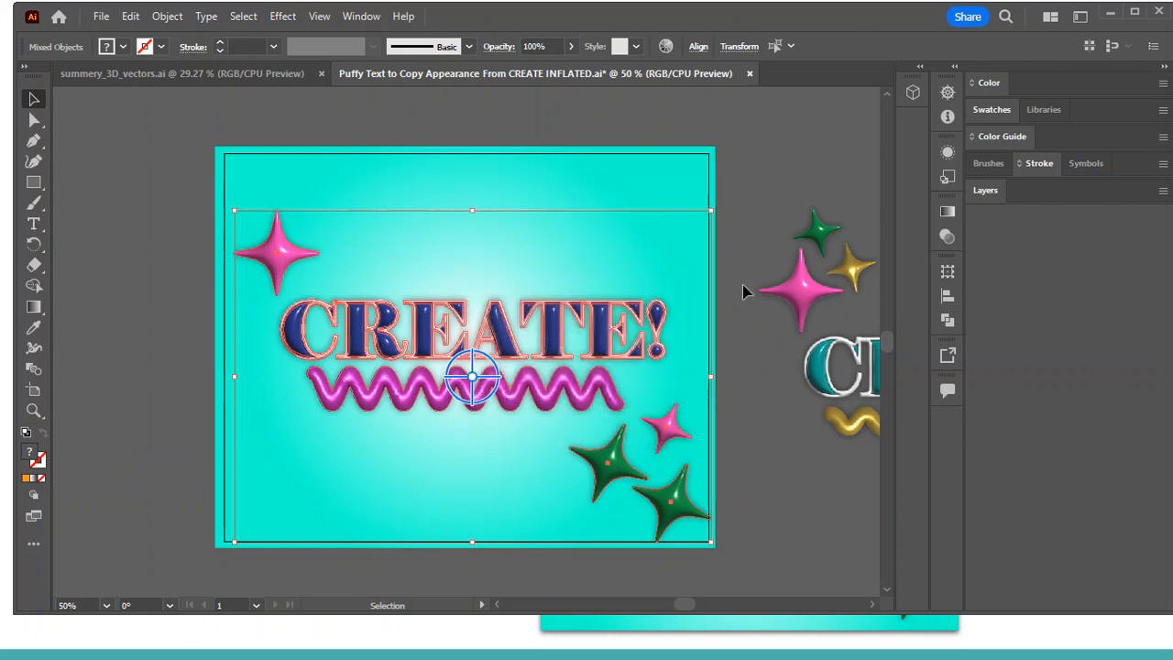
left_click(768, 165)
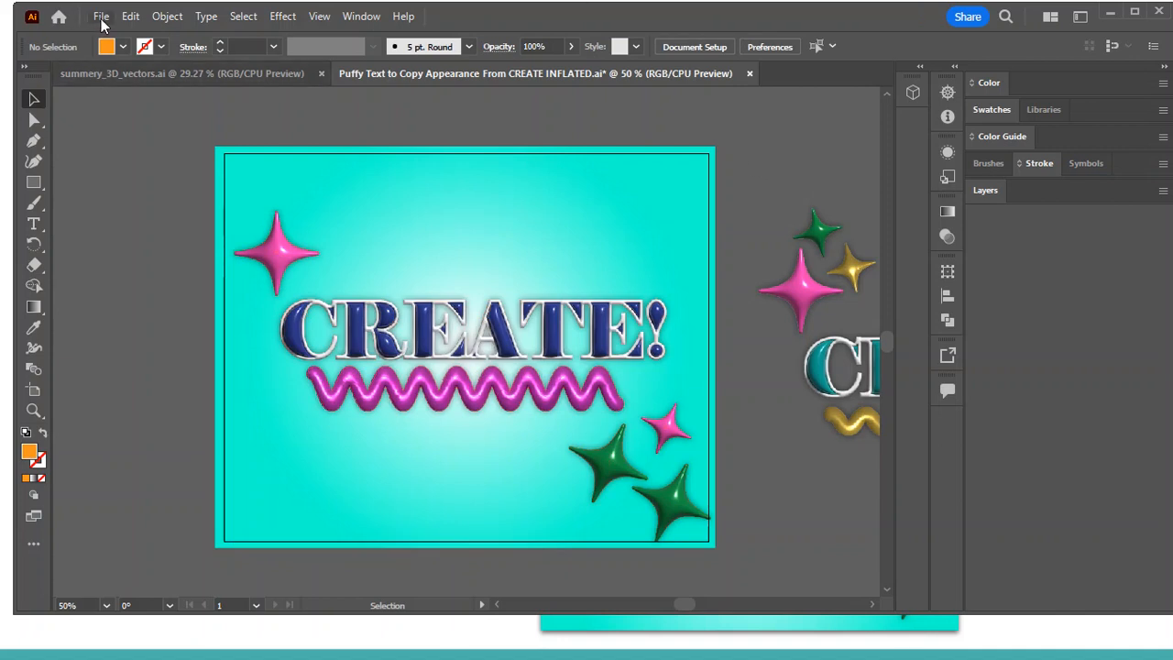
Move the flat original CREATE! lettering with its zigzag and stars close beside the left edge of the artboard
key("ctrl+minus")
key("ctrl+minus")
key("ctrl+minus")
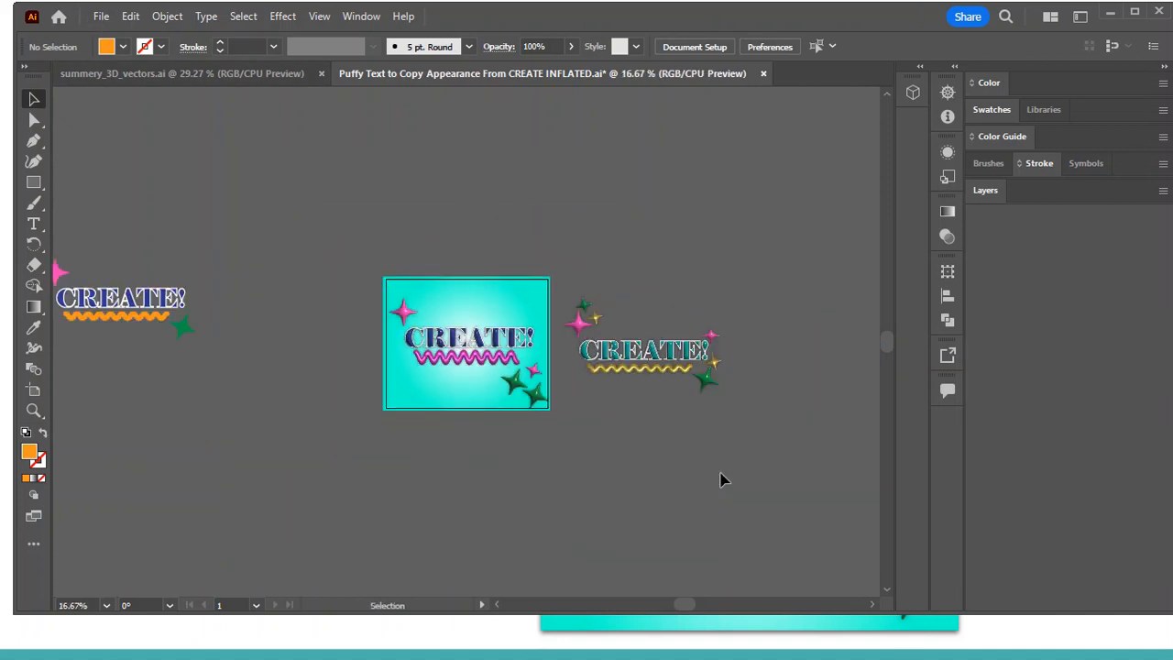
scroll(417, 208, "left", 4)
left_click(420, 364)
left_click_drag(486, 394, 228, 278)
left_click_drag(385, 341, 556, 376)
left_click_drag(759, 264, 577, 256)
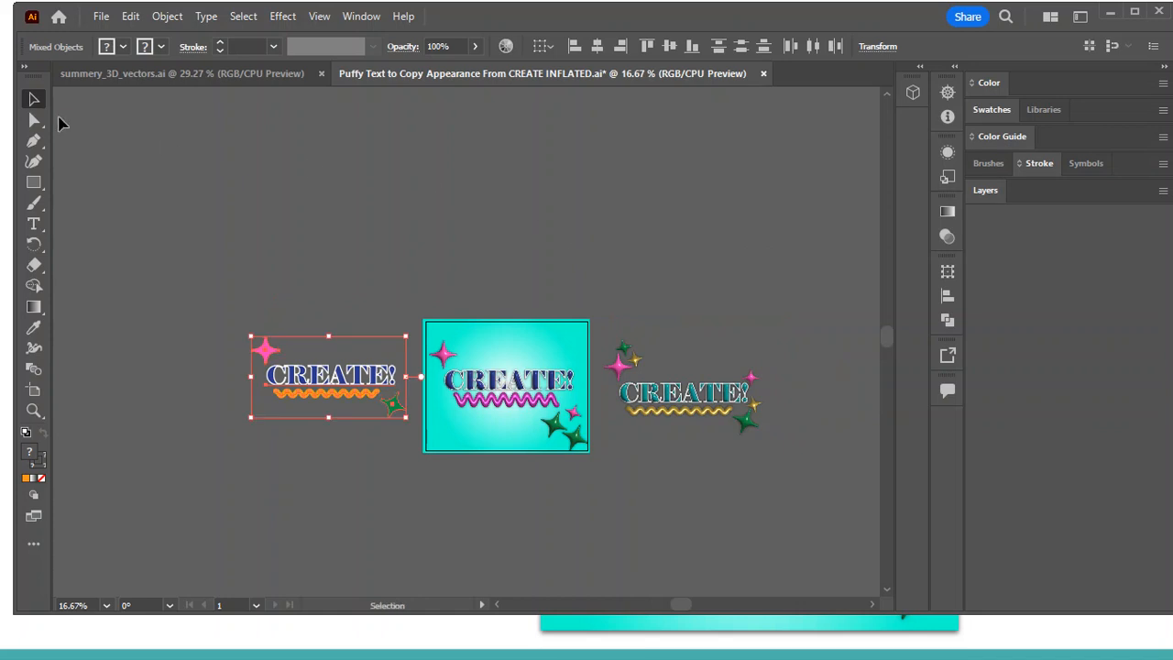
left_click(260, 304)
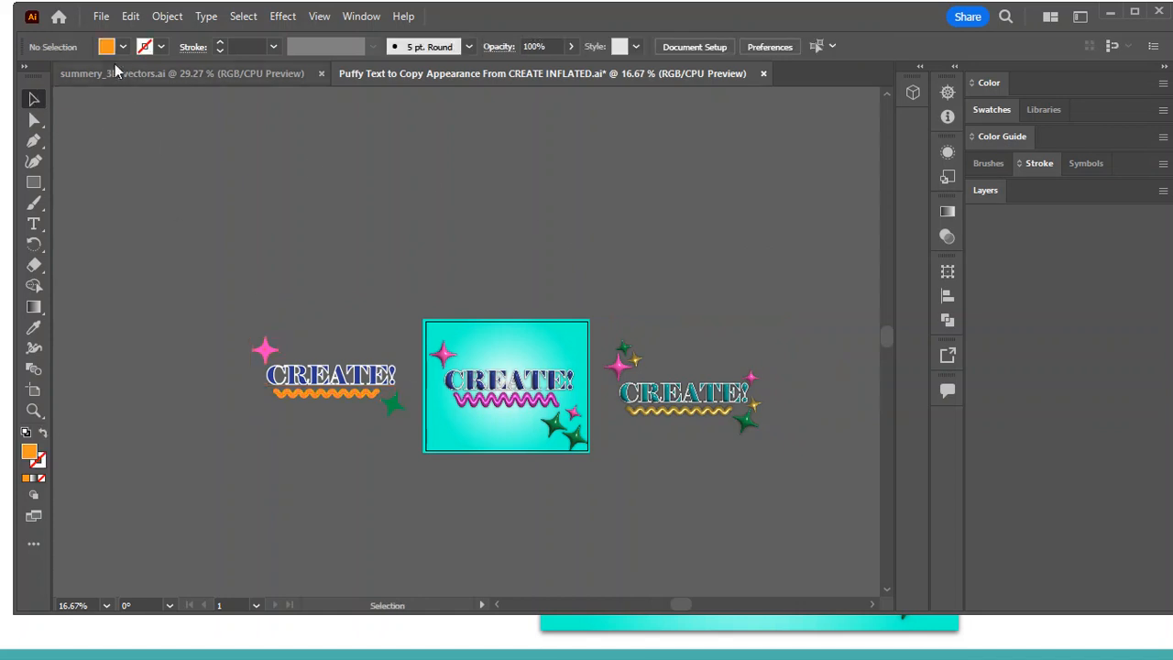
Examine the JPEG export settings, including the Use Artboards option, without exporting
left_click(101, 17)
mouse_move(177, 400)
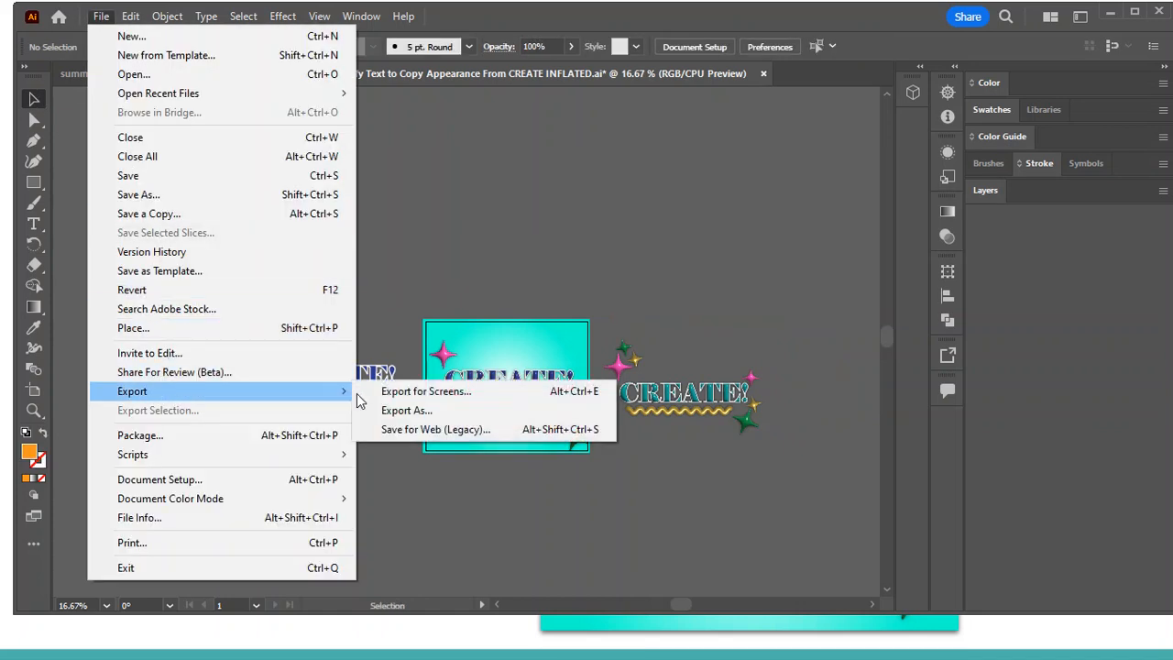
left_click(424, 411)
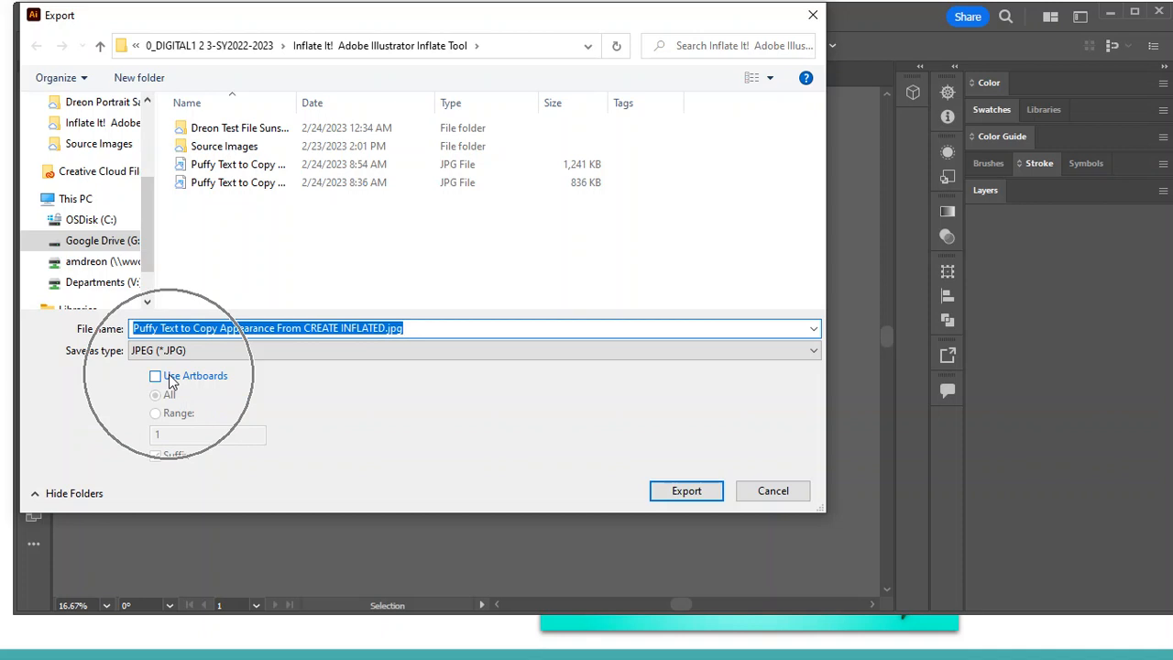
left_click(778, 495)
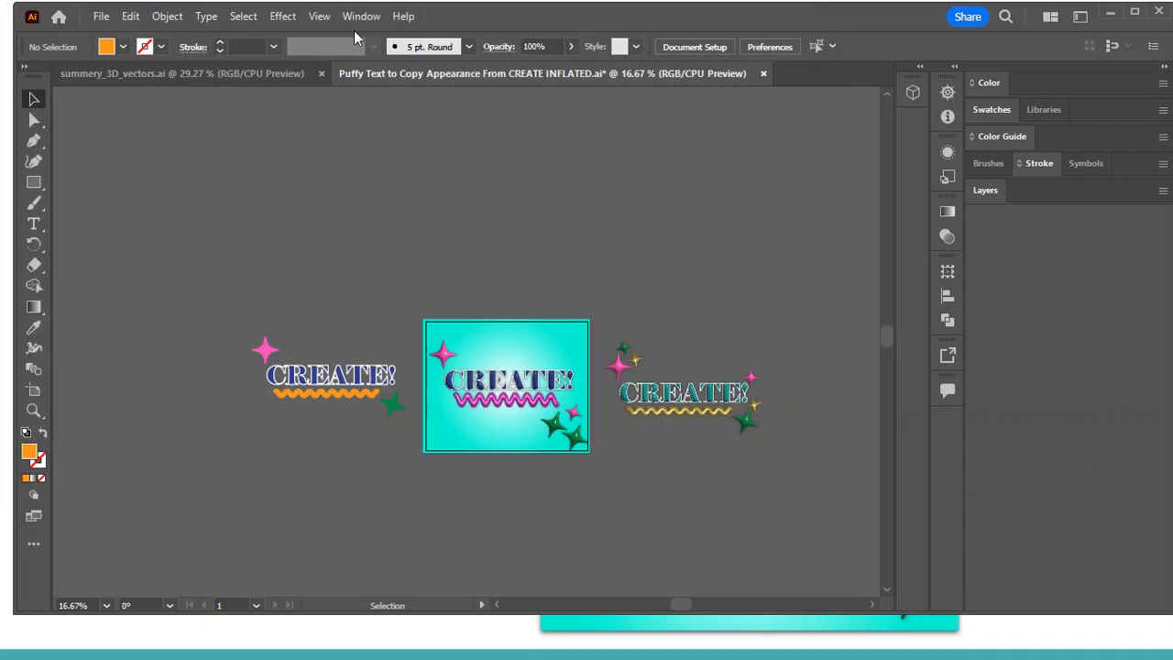
Turn on Trim View and enlarge the artboard to 50% to preview the trimmed illustration
left_click(320, 15)
left_click(385, 104)
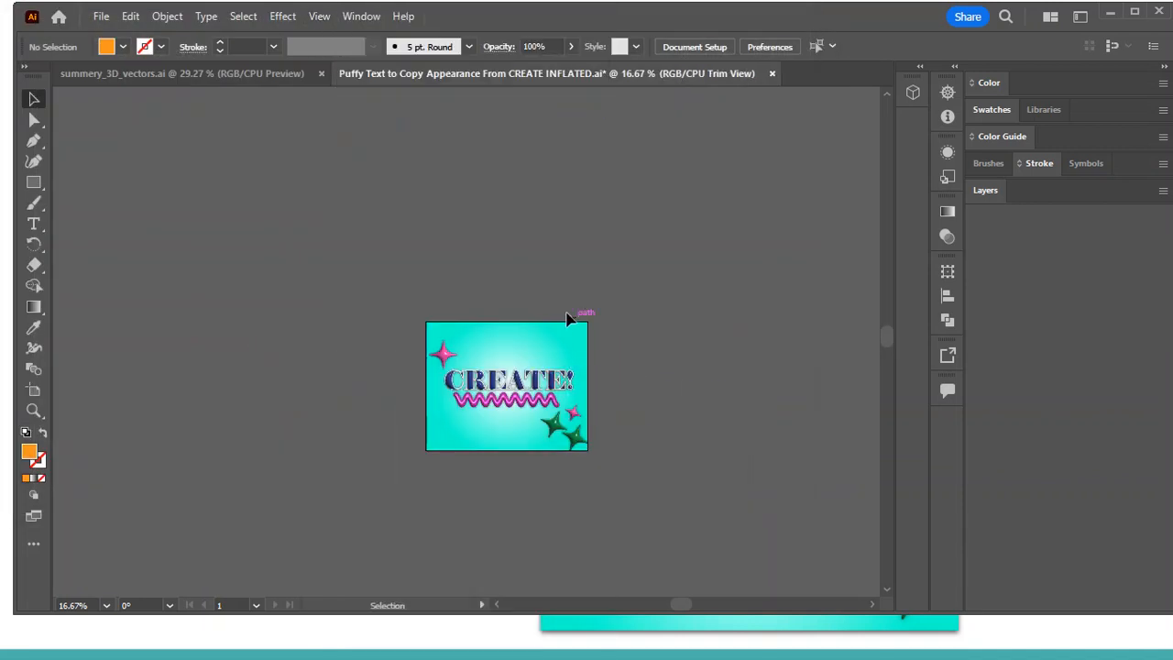
key("ctrl+plus")
key("ctrl+plus")
key("ctrl+plus")
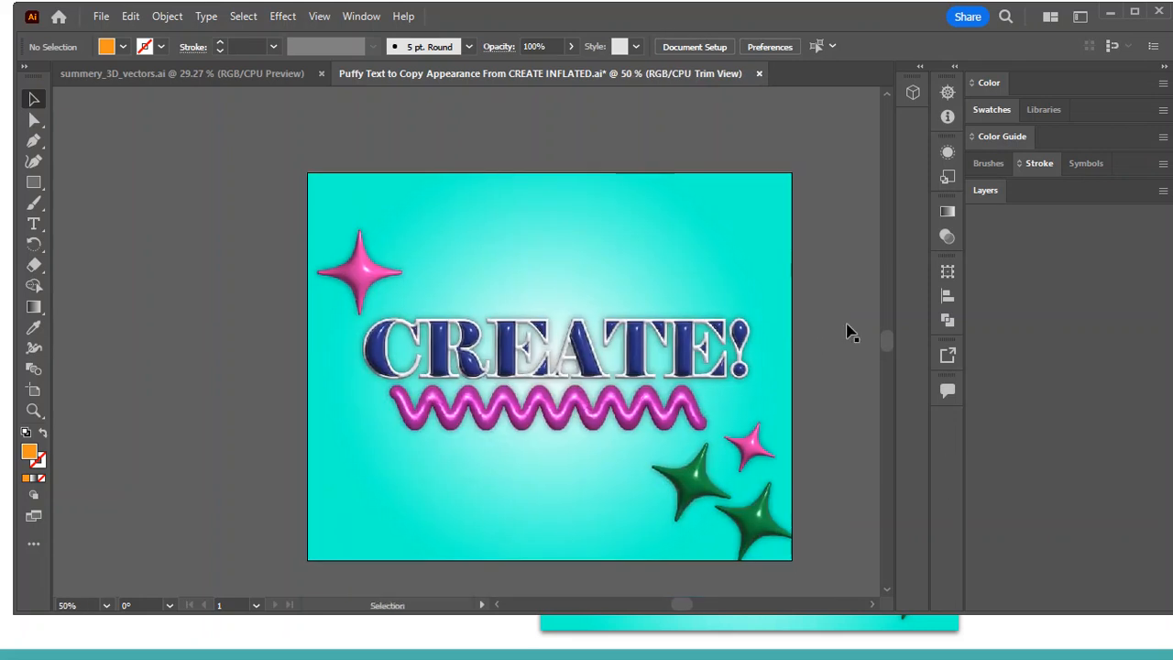
Switch Trim View off and back on to compare the artboard with and without the bleed and outside objects
left_click(319, 16)
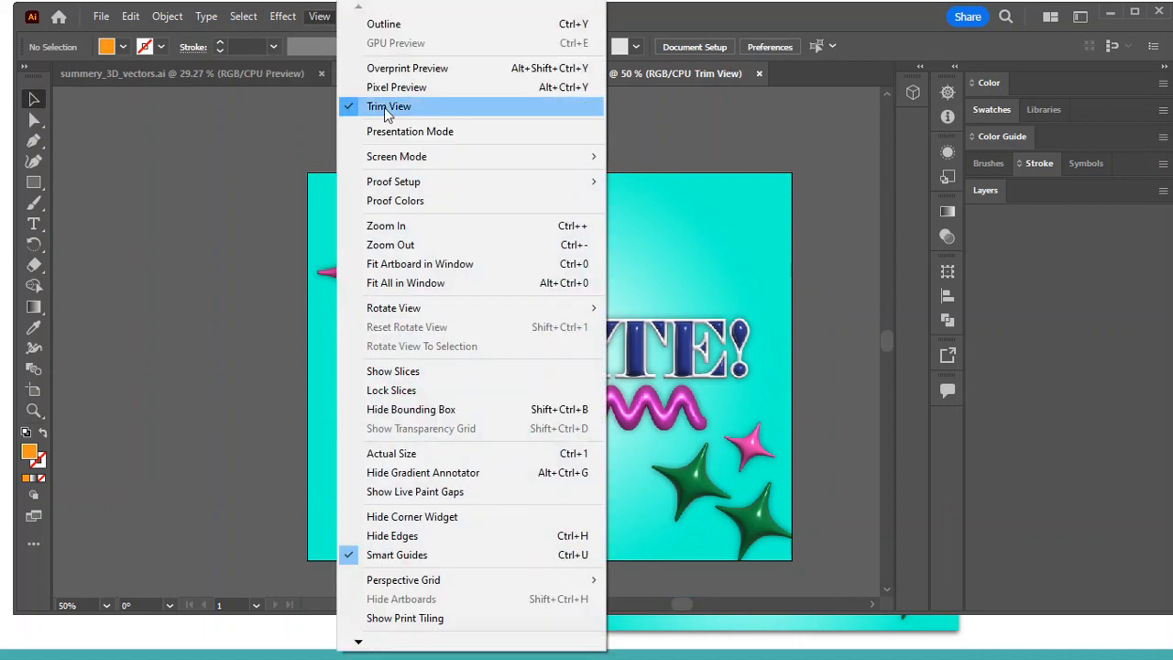
left_click(388, 108)
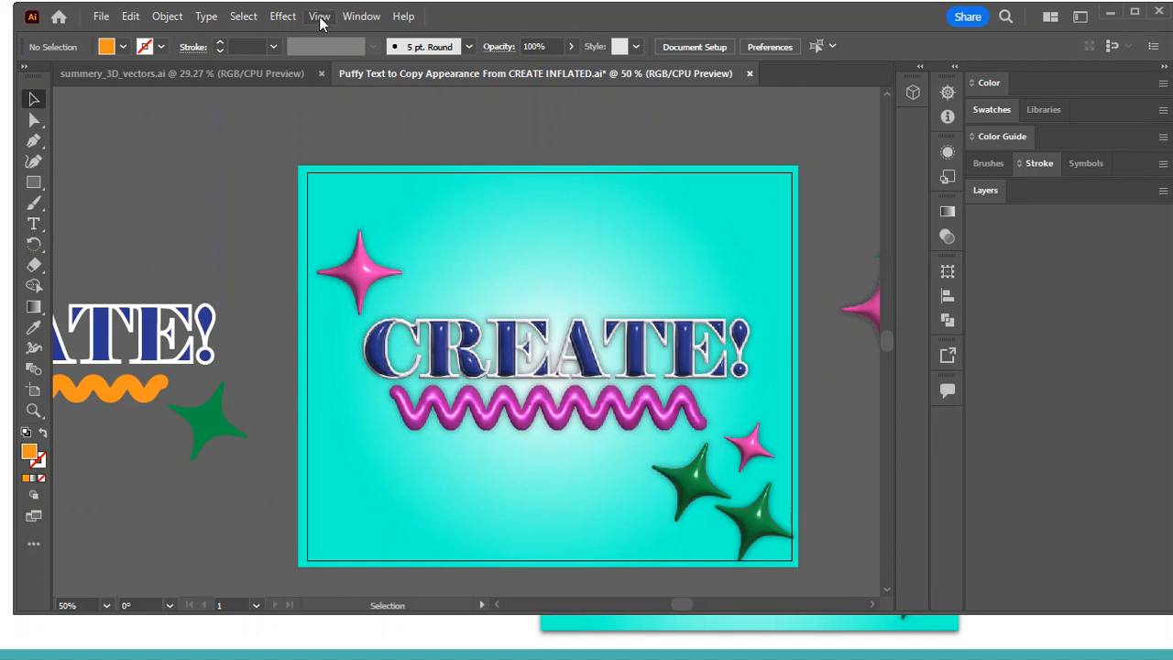
left_click(319, 18)
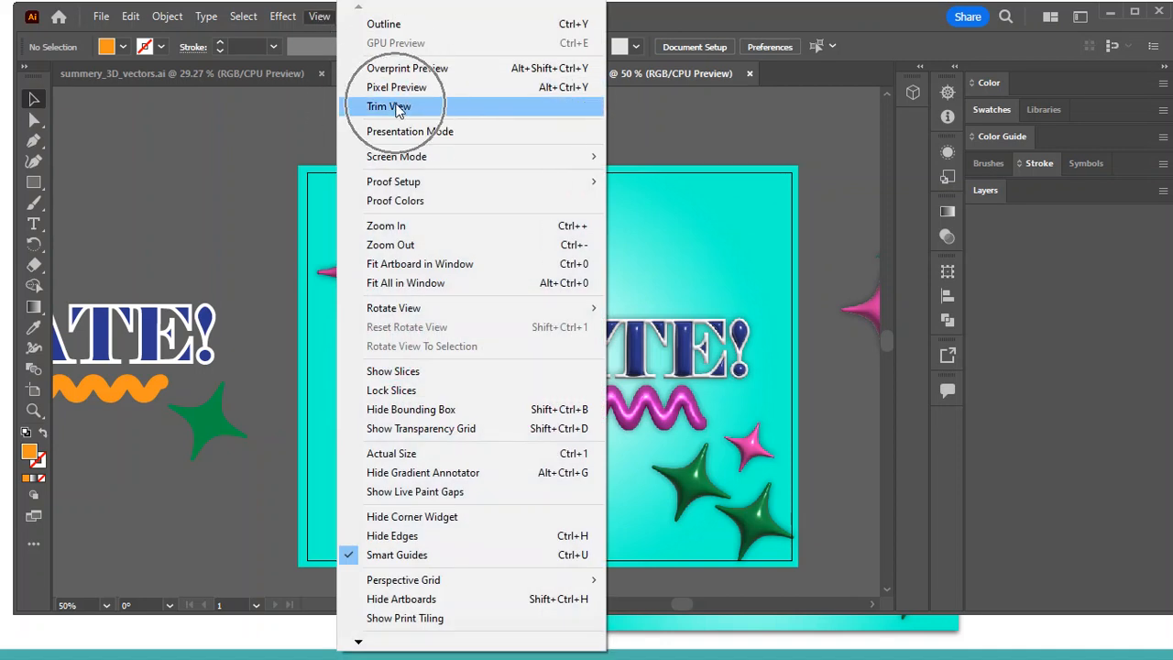
left_click(398, 109)
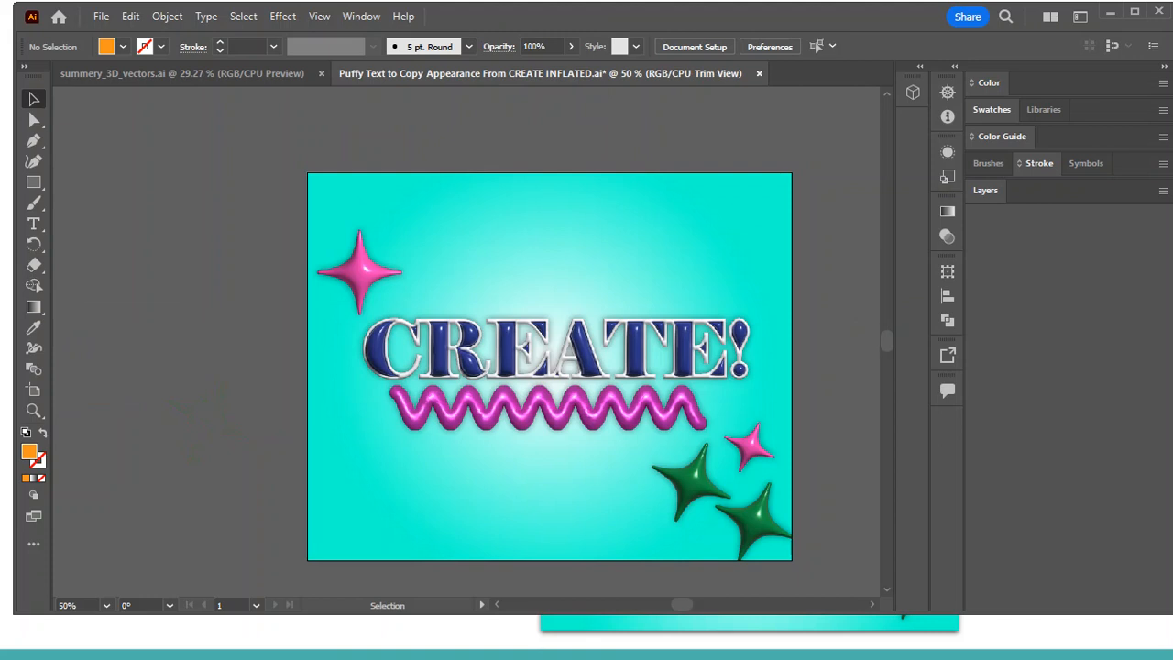